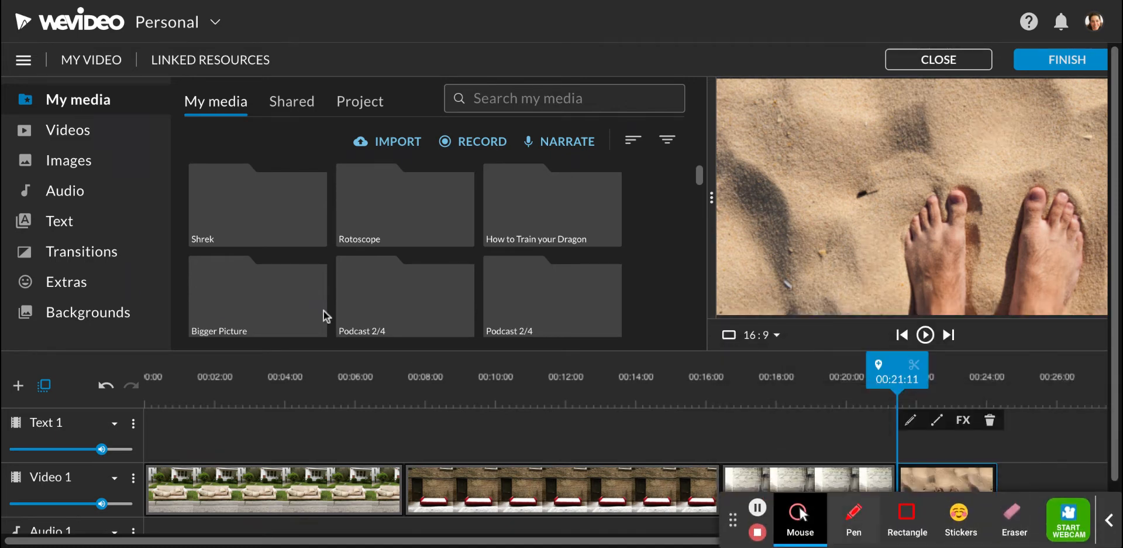
# - Browse the text template categories, from Titles and Captions through to Seasonal and Special
pyautogui.click(56, 225)
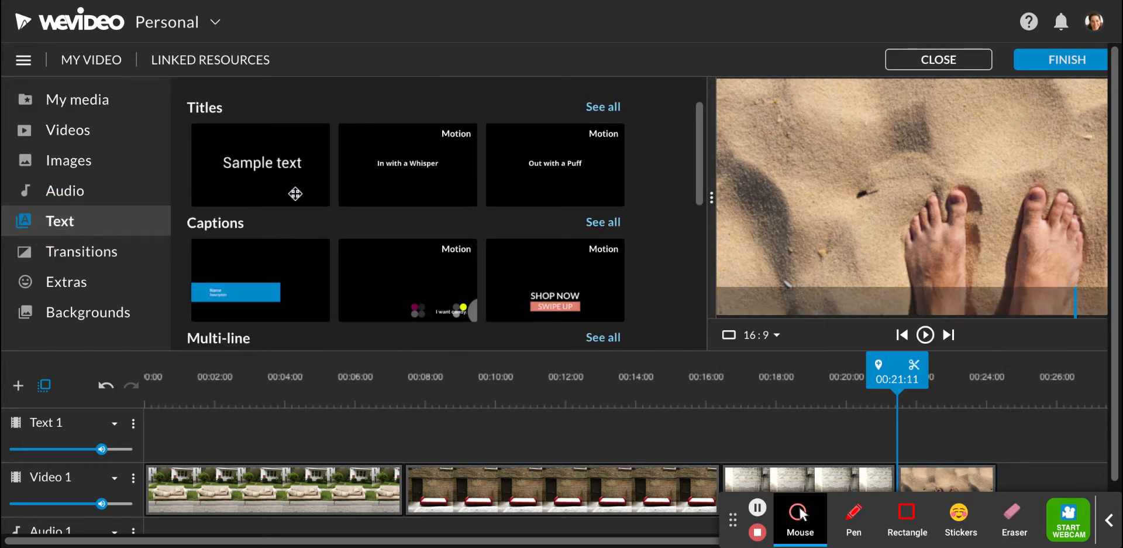
pyautogui.scroll(-5, 383, 194)
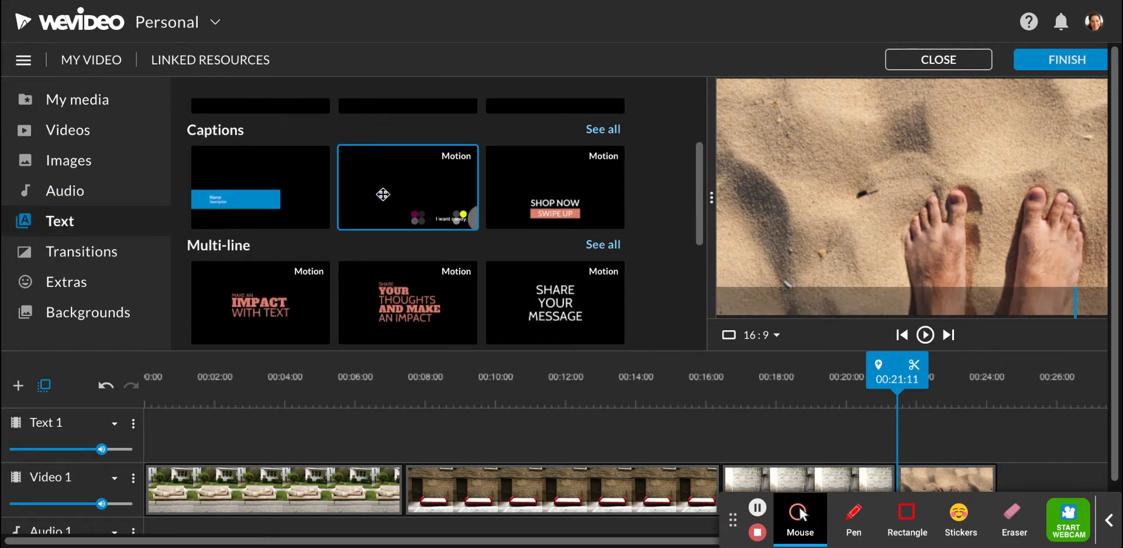
pyautogui.scroll(-2, 383, 188)
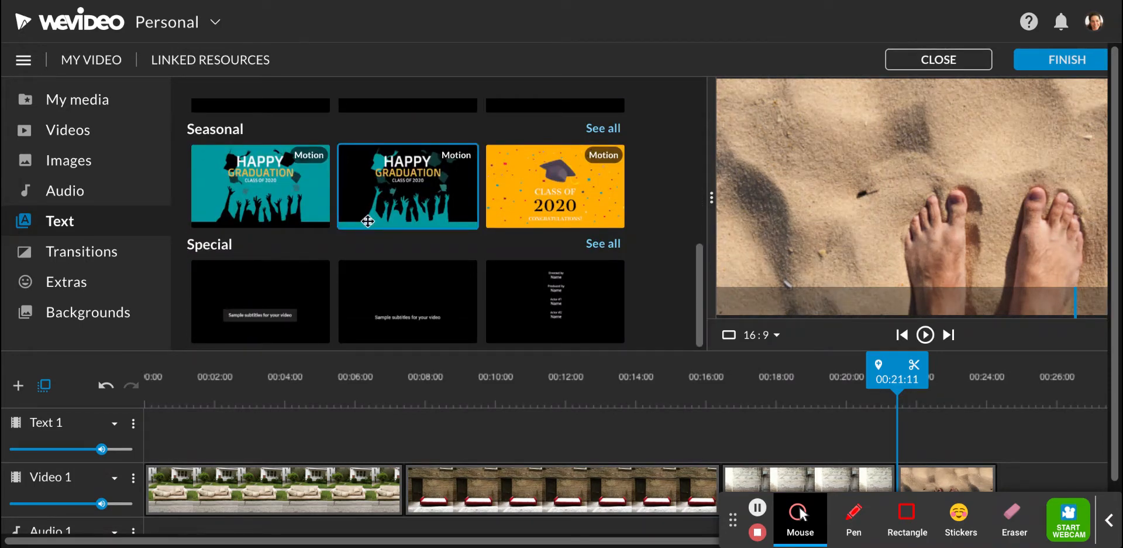
pyautogui.scroll(3, 367, 221)
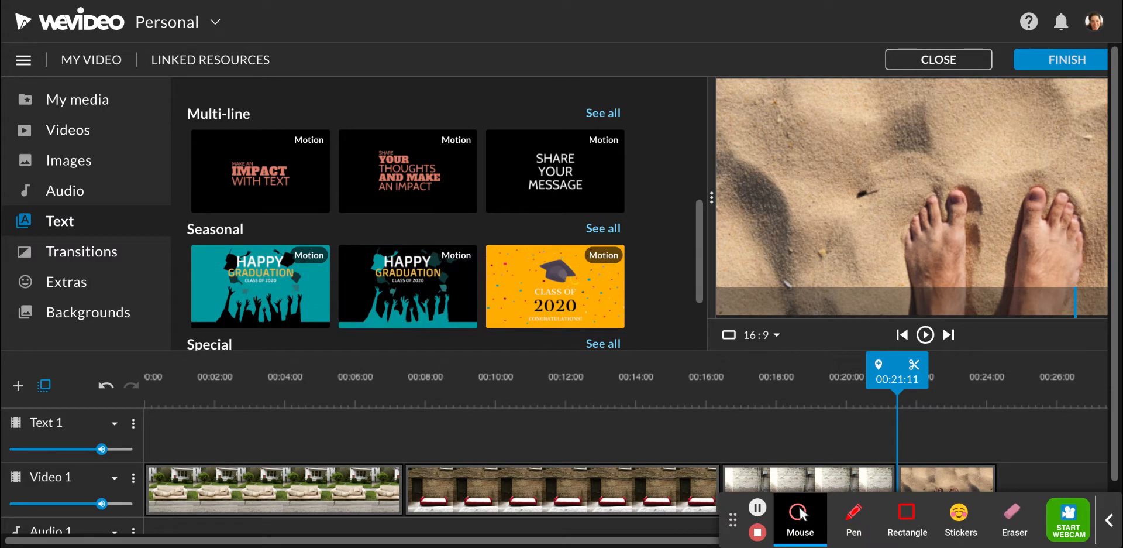
pyautogui.scroll(1, 331, 227)
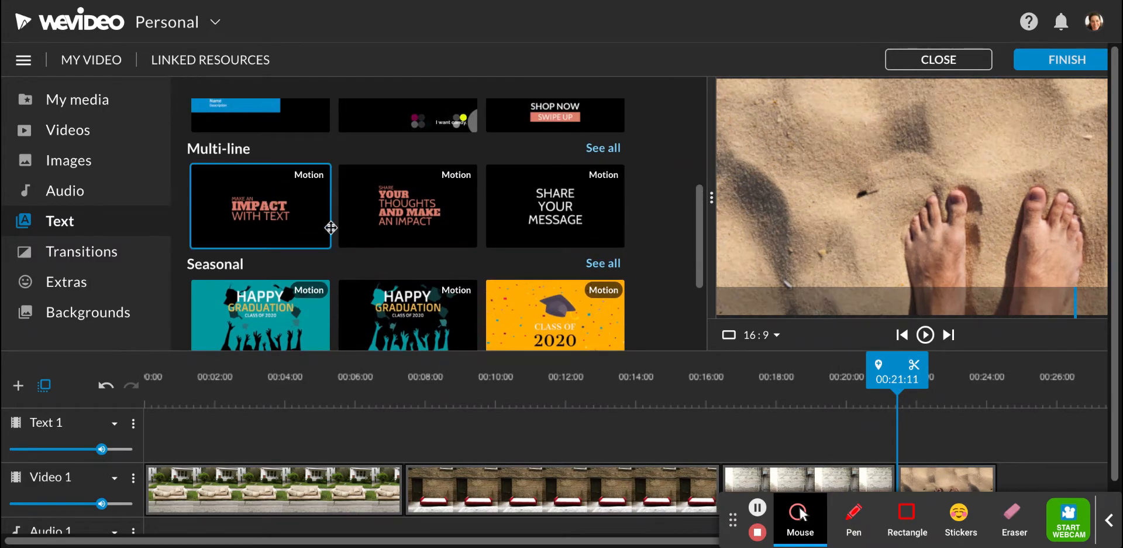
pyautogui.scroll(5, 331, 227)
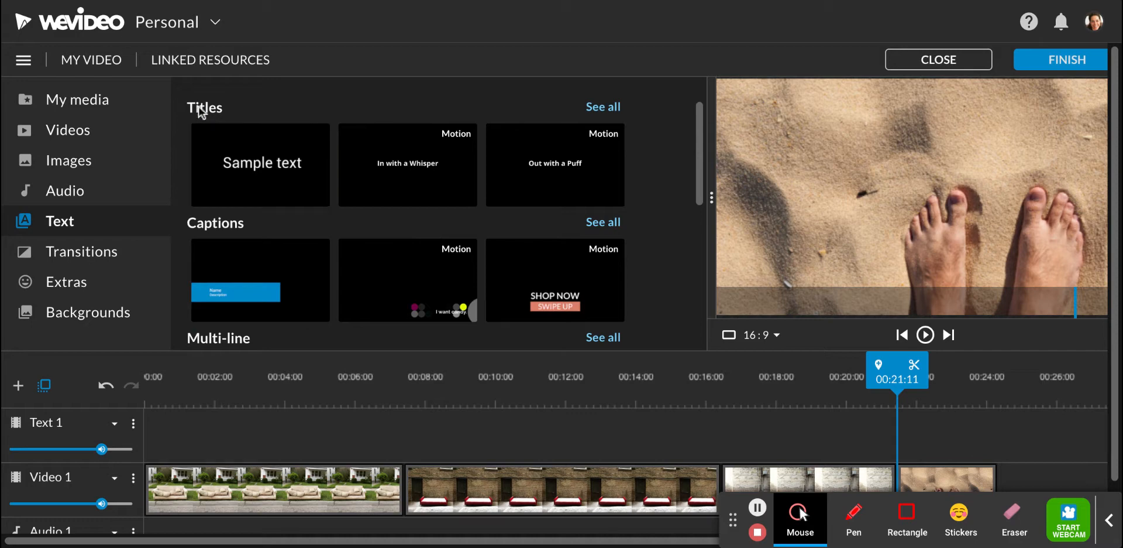
# - Show the full Titles collection and look through its templates
pyautogui.click(601, 111)
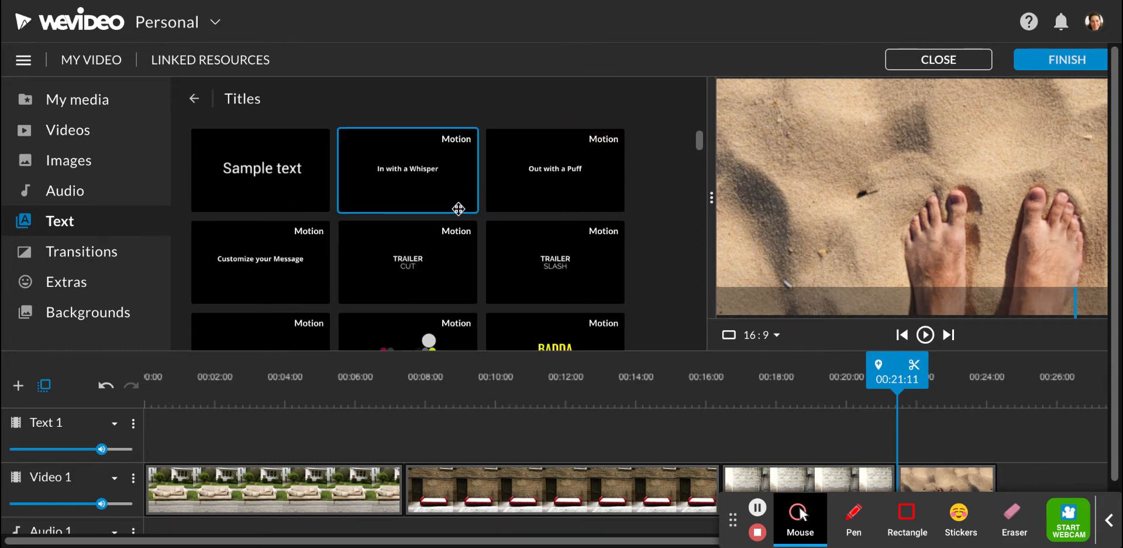
pyautogui.scroll(-5, 458, 208)
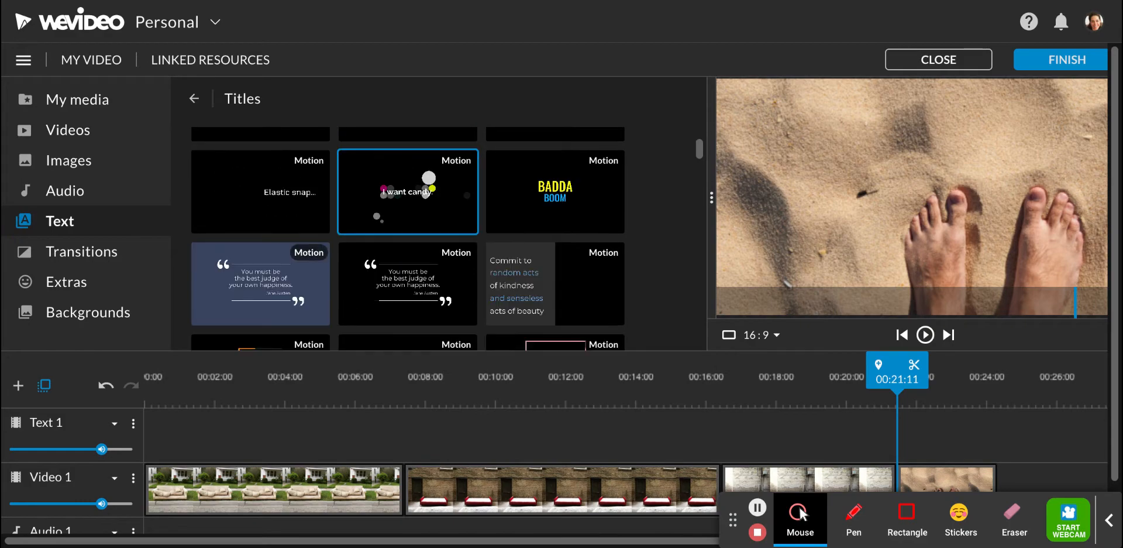
pyautogui.scroll(-5, 458, 208)
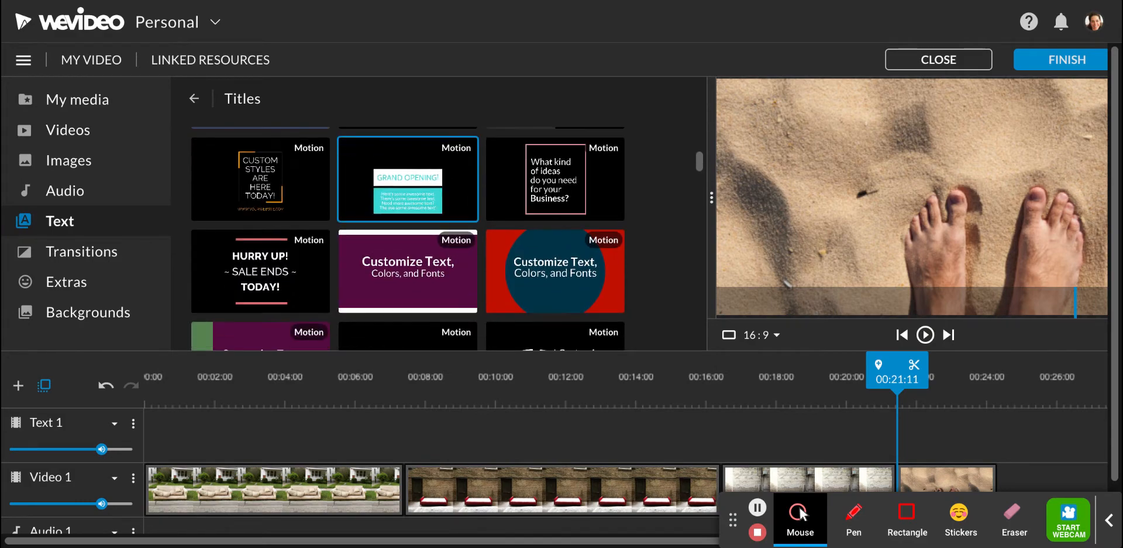
pyautogui.scroll(-5, 408, 170)
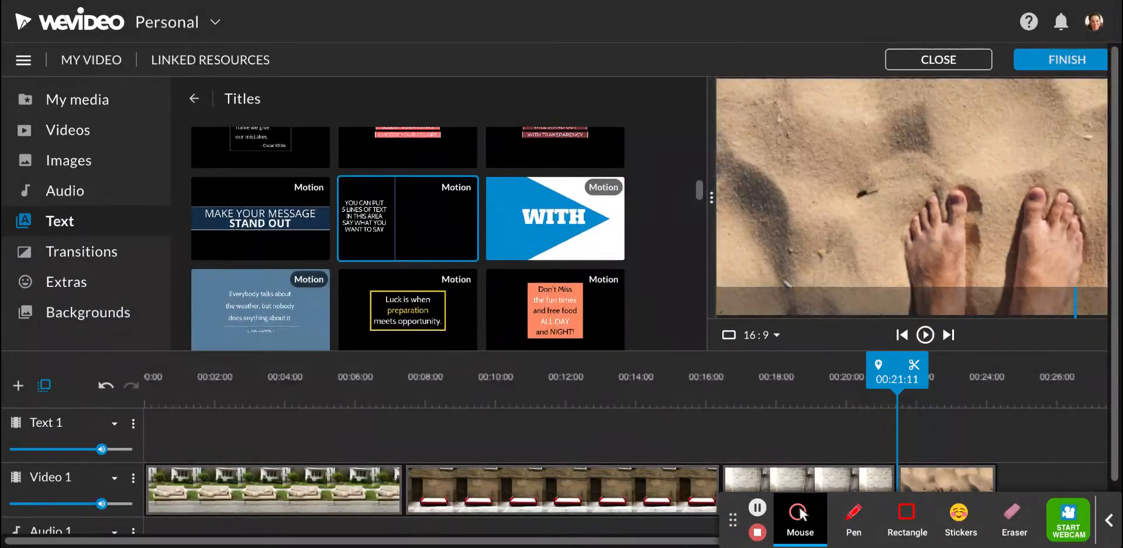
pyautogui.scroll(-5, 451, 307)
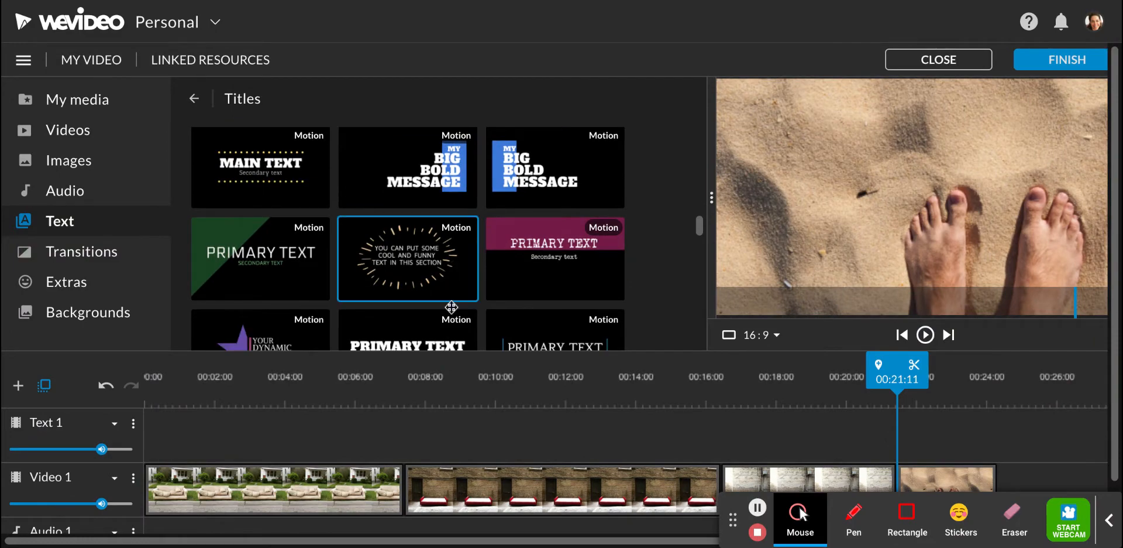
pyautogui.scroll(-5, 451, 306)
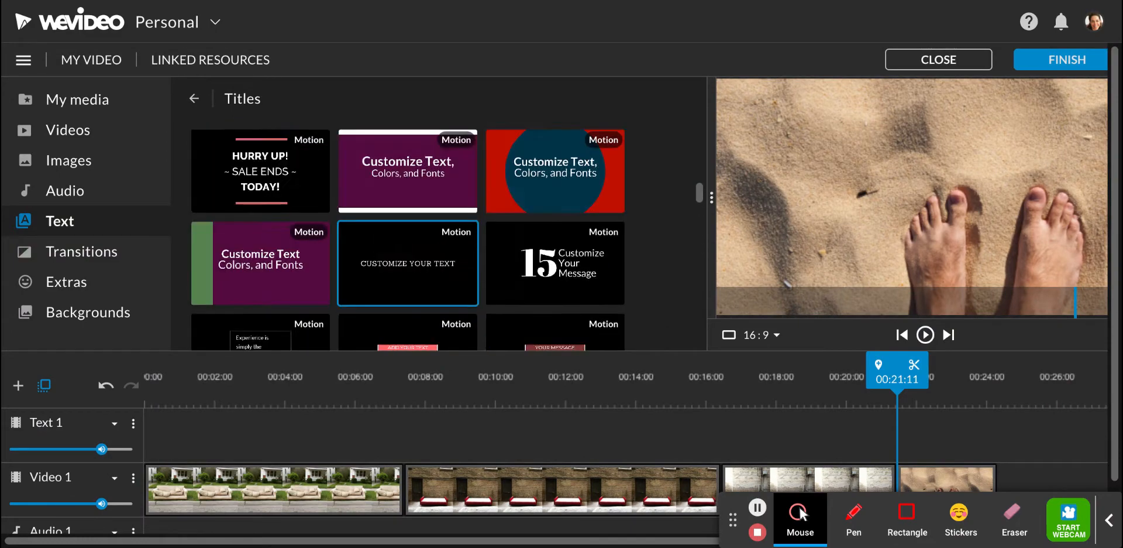
pyautogui.scroll(2, 452, 293)
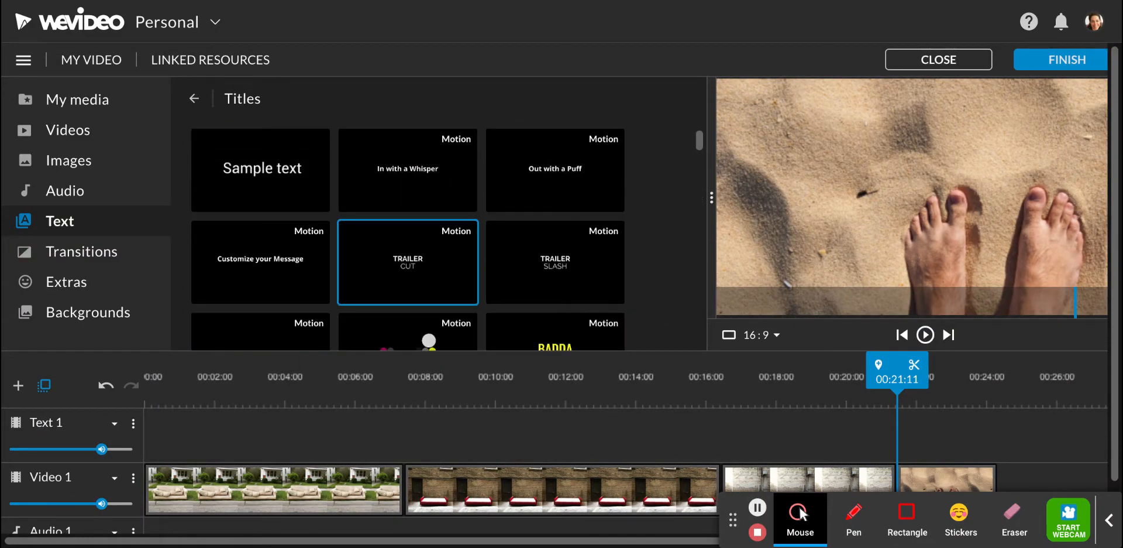
# - Preview the Trailer Cut, Trailer Slash, In with a Whisper and Out with a Puff title templates
pyautogui.click(424, 262)
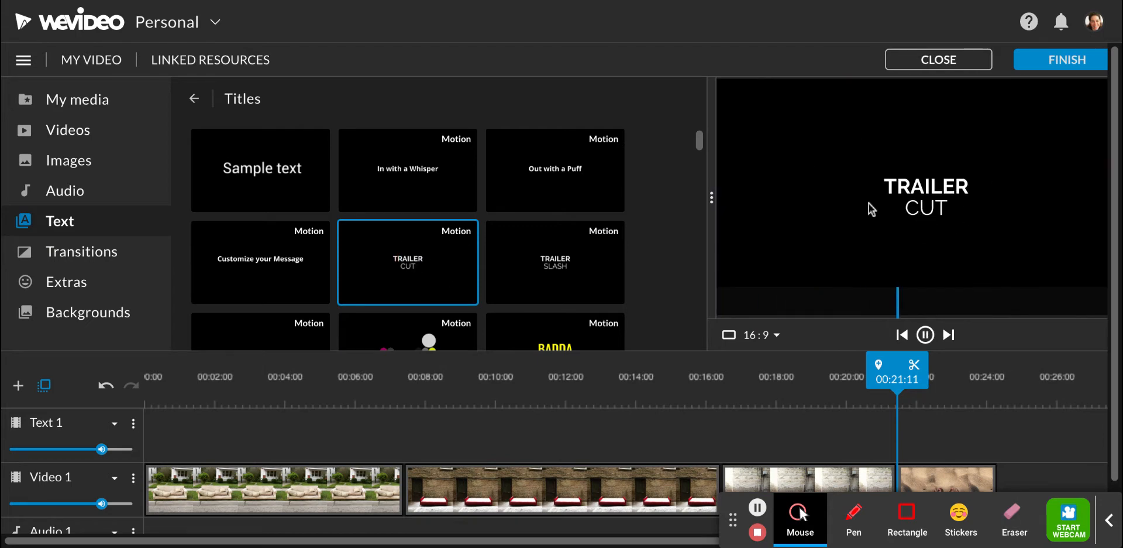
pyautogui.click(414, 274)
pyautogui.click(568, 268)
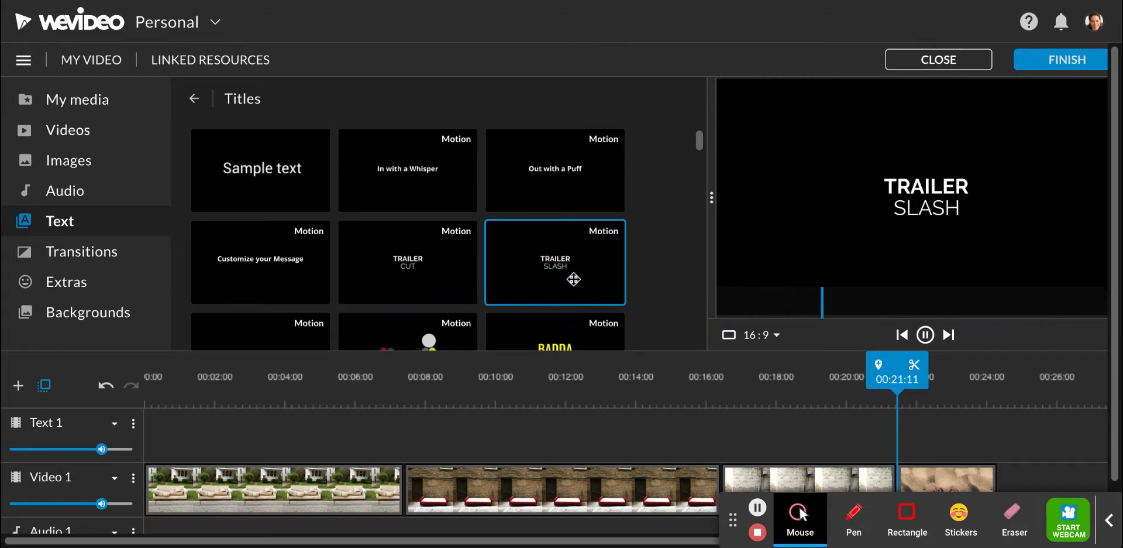
pyautogui.click(570, 270)
pyautogui.click(561, 260)
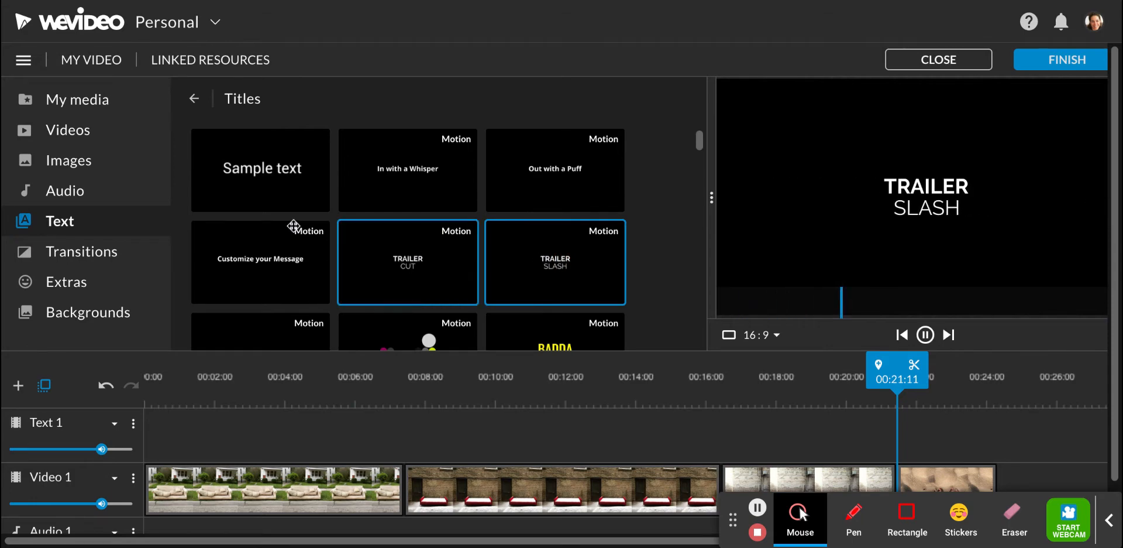
pyautogui.click(410, 175)
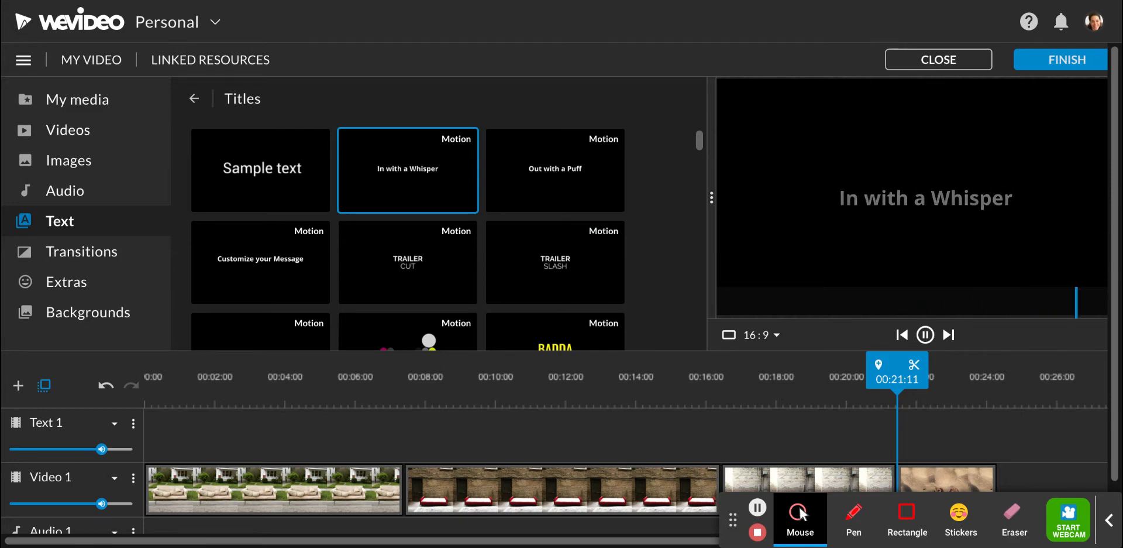
pyautogui.click(571, 181)
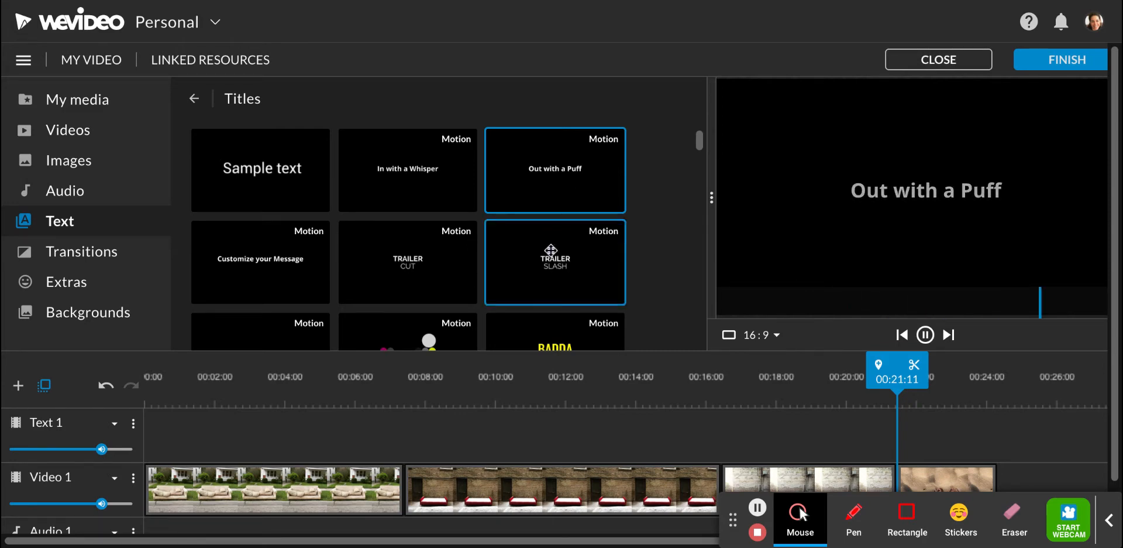
# - Preview the Badda Boom title, and compare In with a Whisper with the plain Sample text title
pyautogui.scroll(-3, 565, 201)
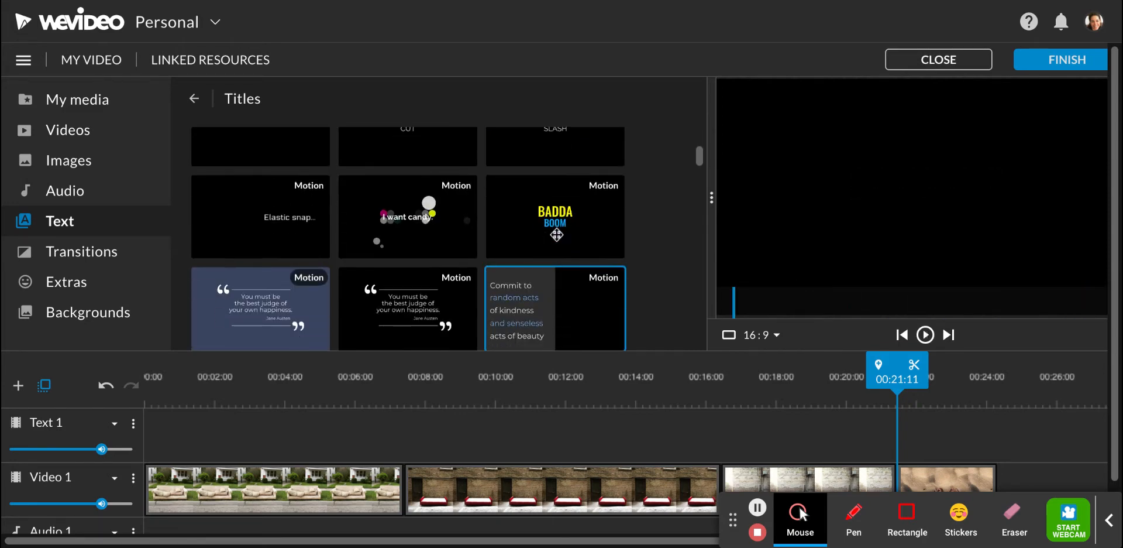
pyautogui.click(557, 233)
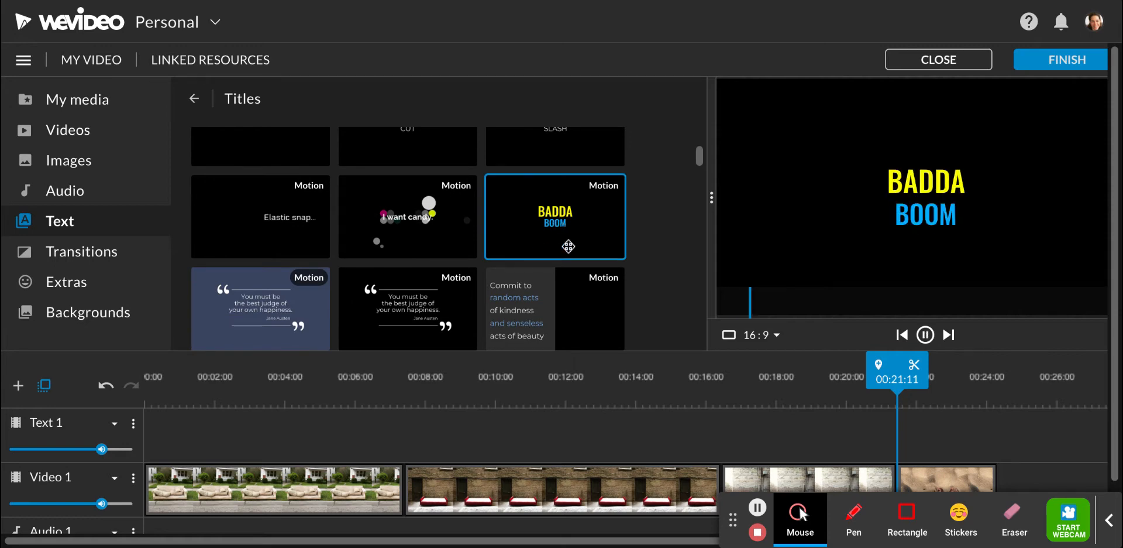
pyautogui.scroll(3, 408, 234)
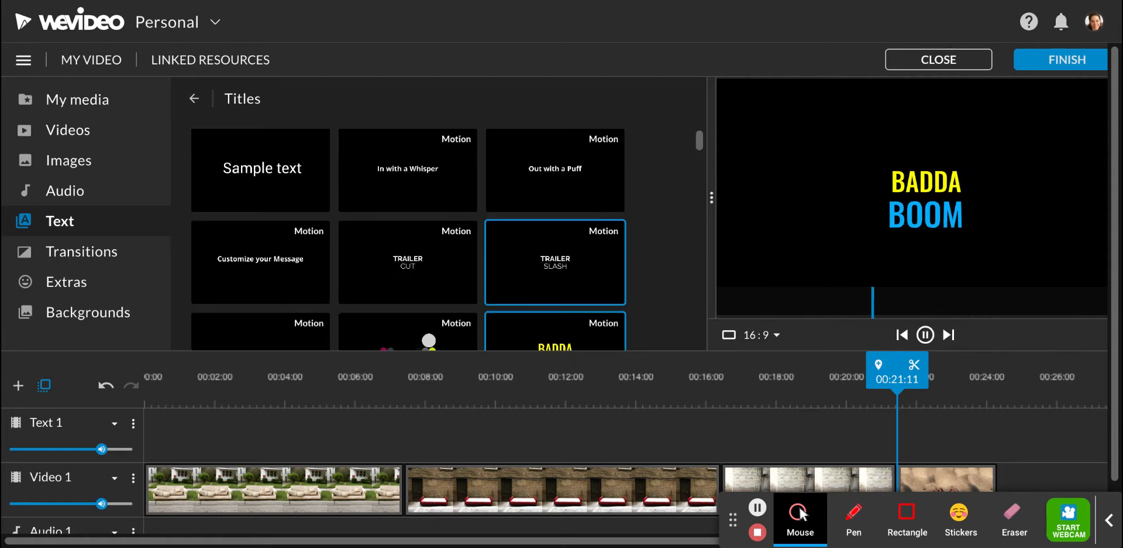
pyautogui.click(422, 180)
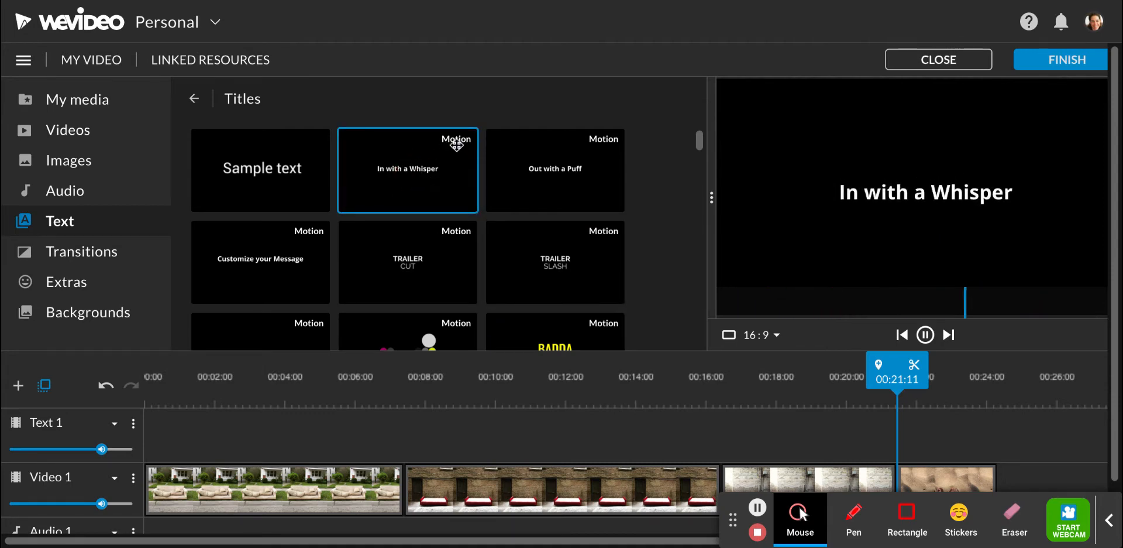
pyautogui.click(268, 174)
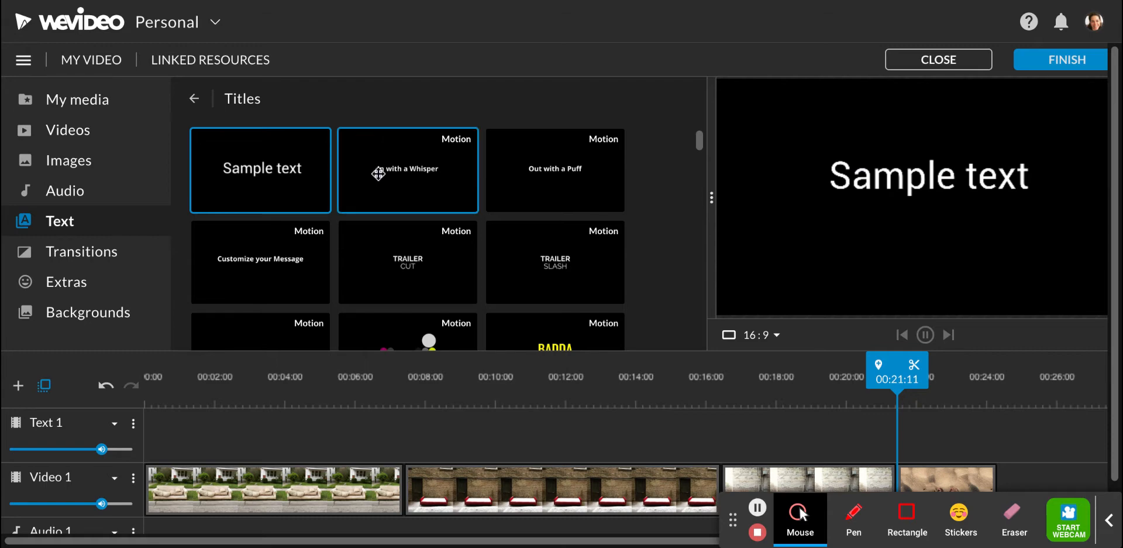
pyautogui.click(416, 177)
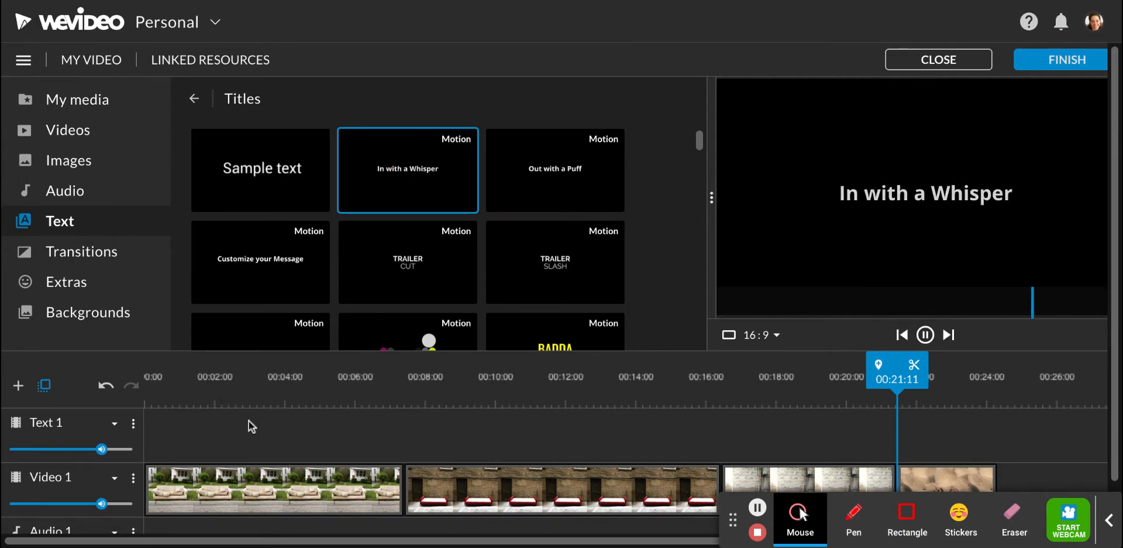
# - Select all the clips on the Video 1 track and shift them together to start at 00:04:00
pyautogui.click(300, 428)
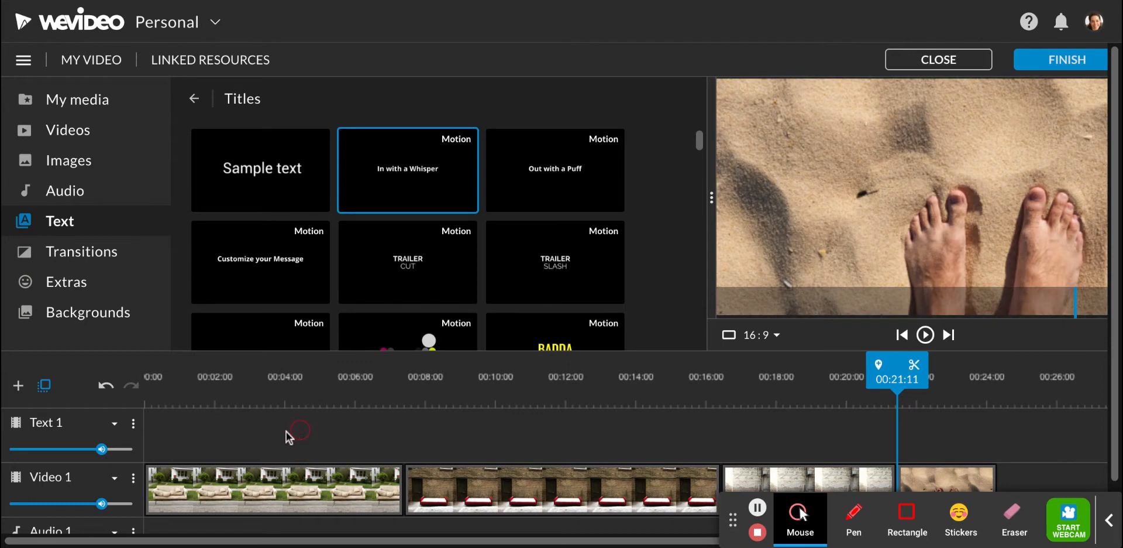
pyautogui.click(180, 393)
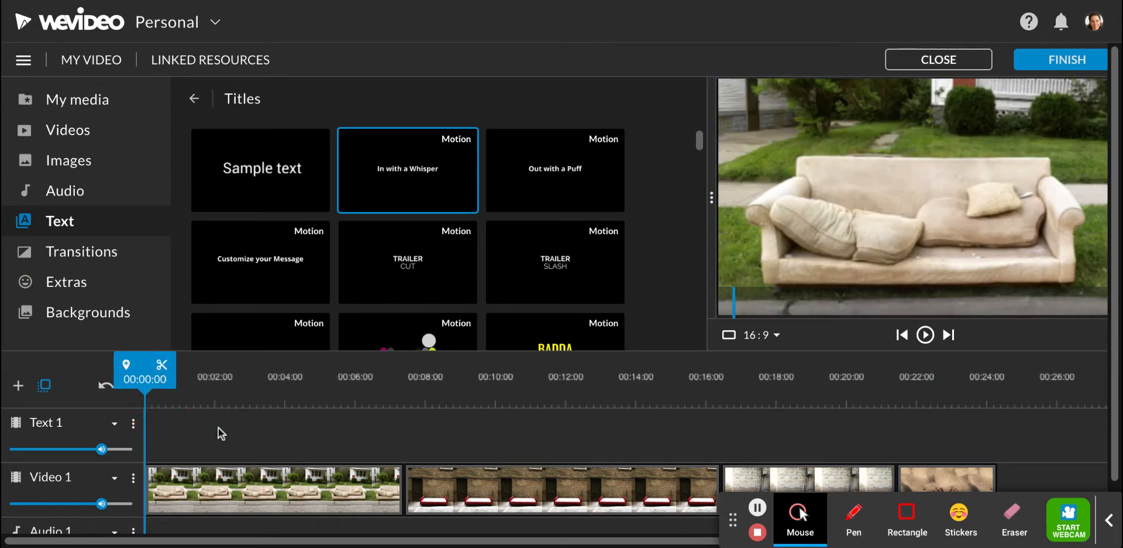
pyautogui.scroll(-3, 219, 427)
pyautogui.scroll(2, 281, 468)
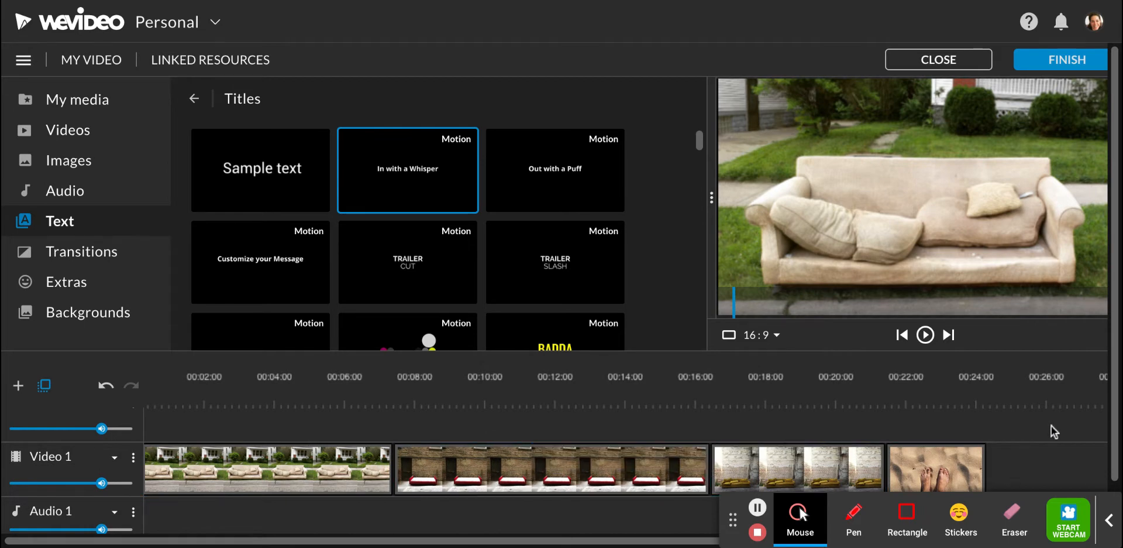
pyautogui.moveTo(1048, 424)
pyautogui.mouseDown()
pyautogui.moveTo(1034, 463)
pyautogui.moveTo(986, 472)
pyautogui.moveTo(597, 479)
pyautogui.moveTo(156, 464)
pyautogui.moveTo(325, 474)
pyautogui.mouseUp()
pyautogui.moveTo(213, 472); pyautogui.dragTo(209, 475)
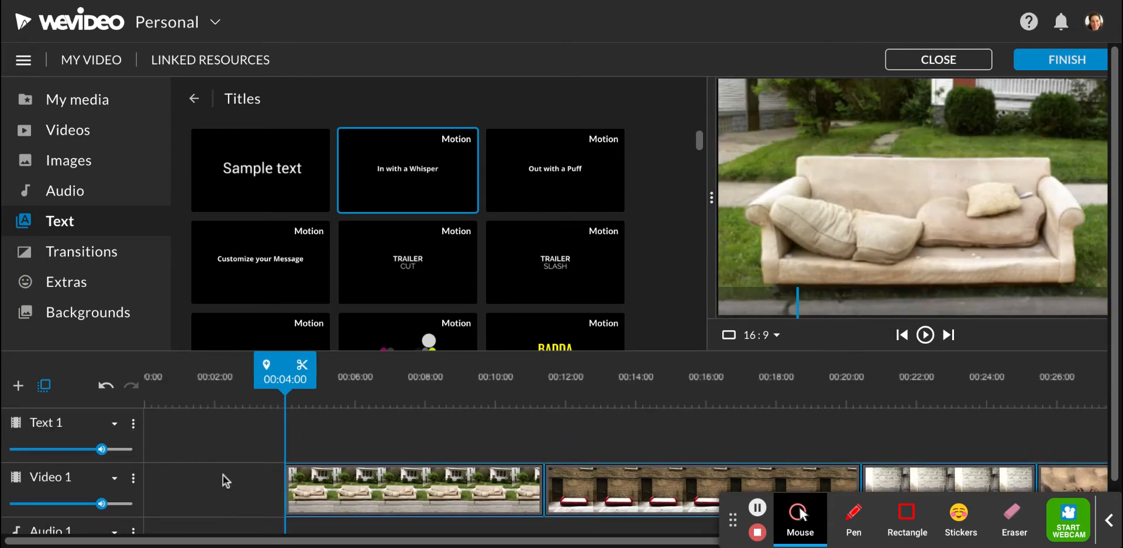
# - Add the In with a Whisper title to the Text 1 track at 00:00:00
pyautogui.moveTo(82, 436)
pyautogui.click(409, 170)
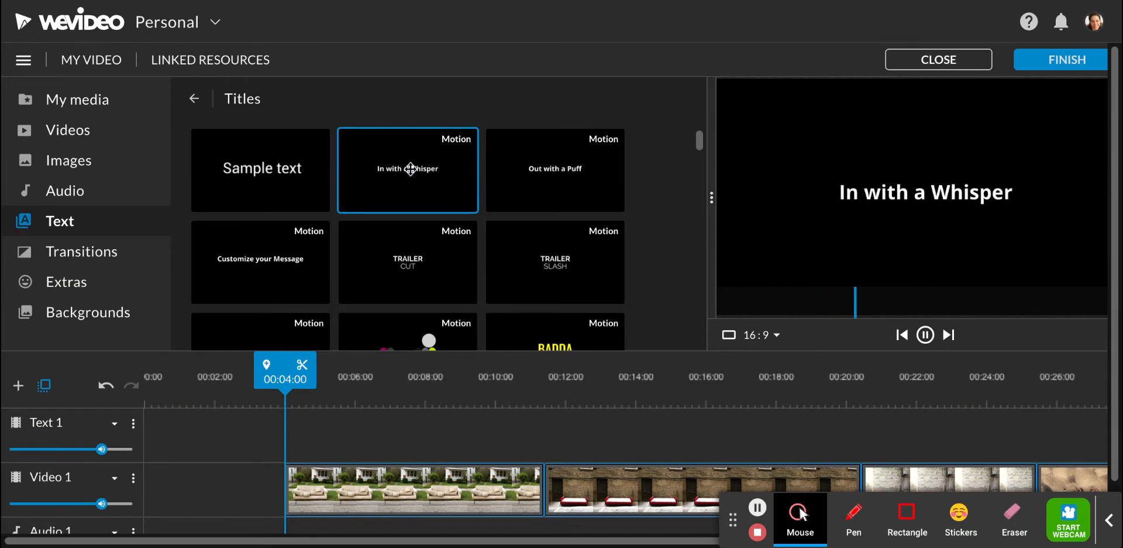
pyautogui.moveTo(410, 169); pyautogui.dragTo(149, 436)
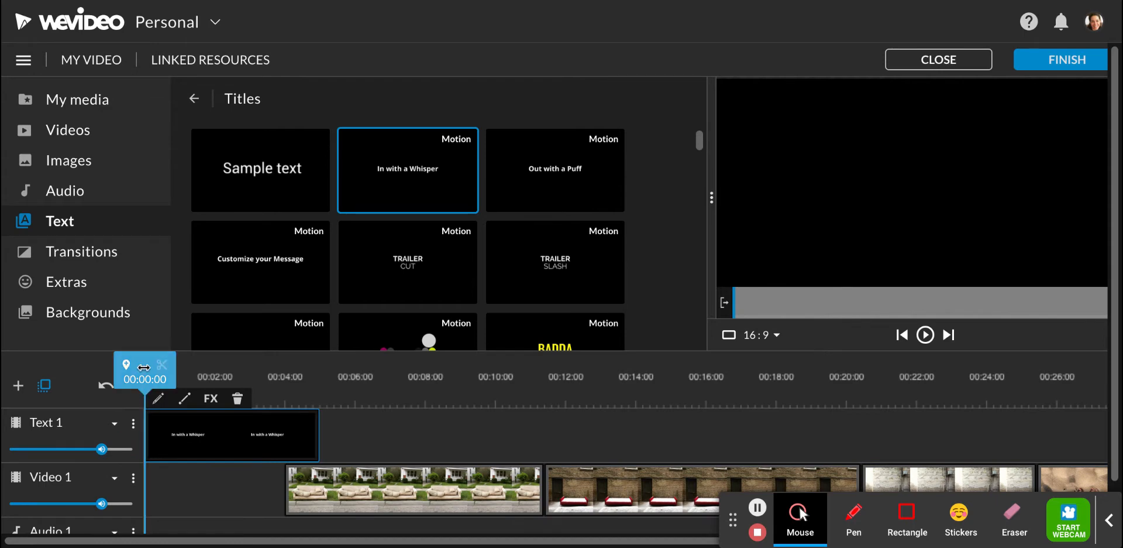
# - Trim the end of the In with a Whisper title clip to the playhead at 00:03:02
pyautogui.moveTo(144, 367); pyautogui.dragTo(252, 367)
pyautogui.click(266, 436)
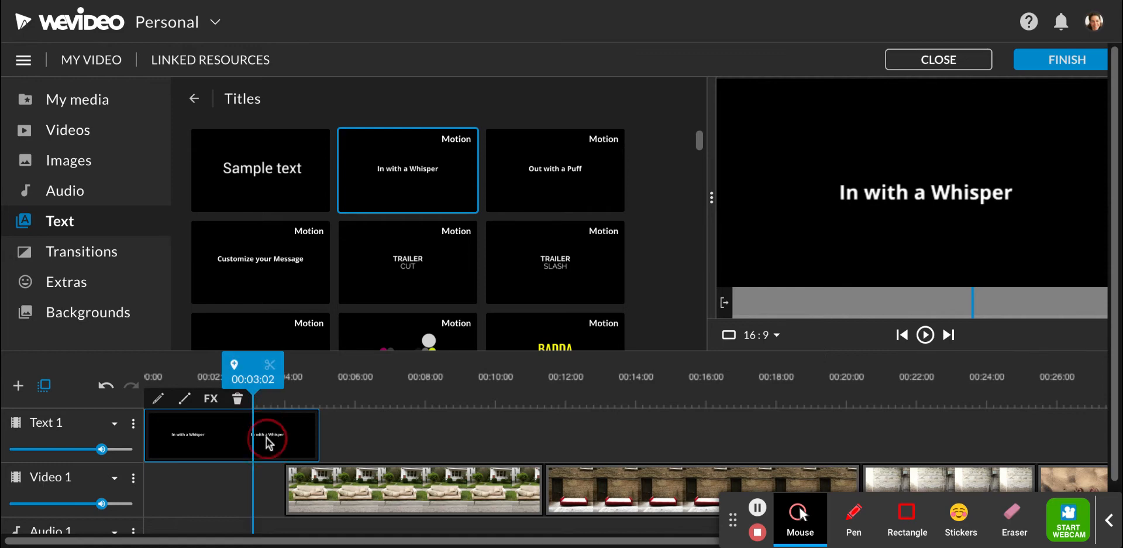
pyautogui.press('o')
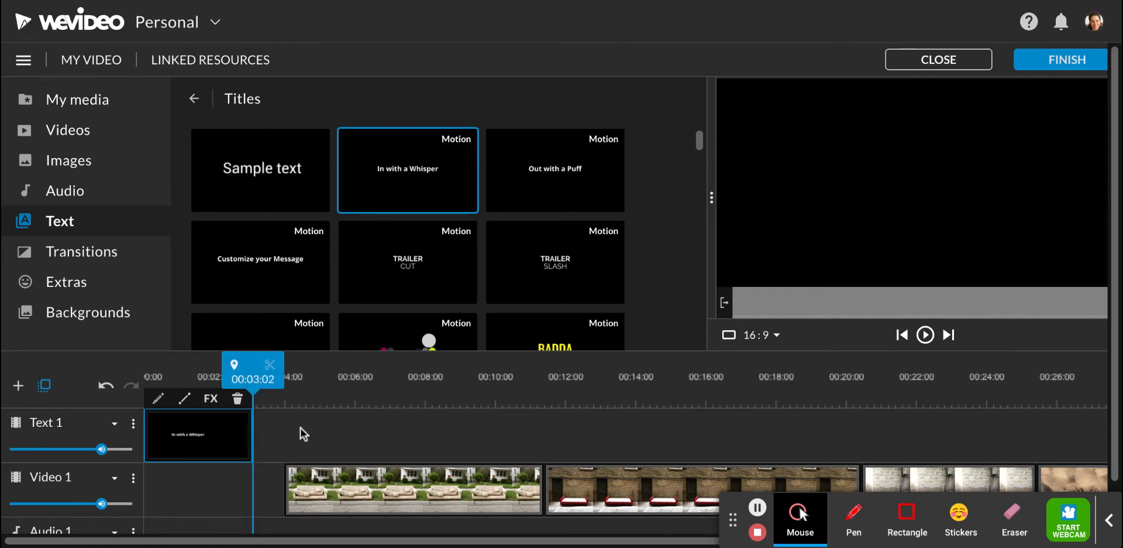
# - Move all the Video 1 clips together to start at 00:03:02, and preview the title at 00:01:02
pyautogui.moveTo(301, 427); pyautogui.dragTo(1071, 468)
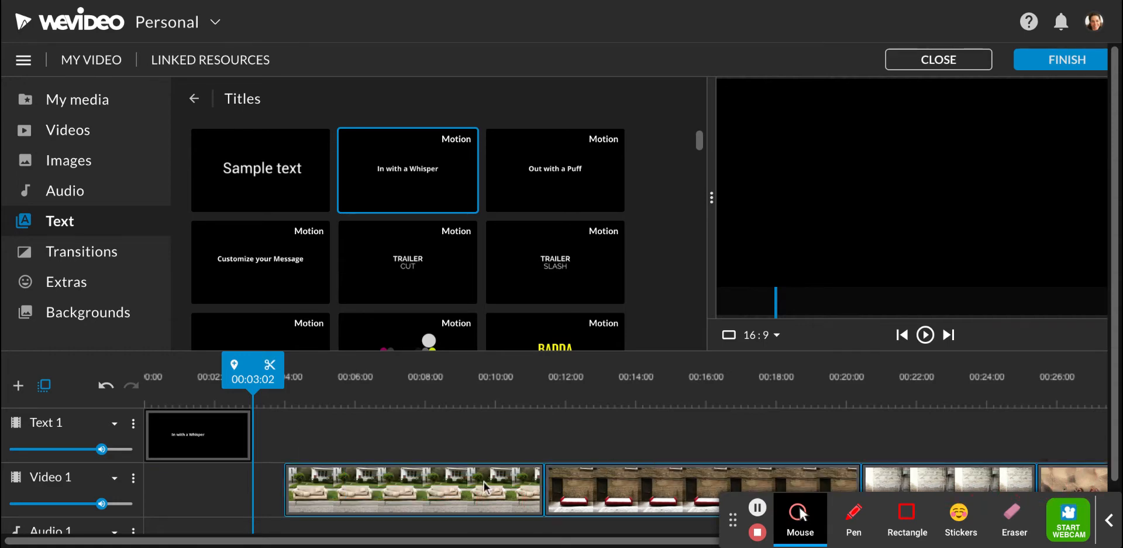
pyautogui.moveTo(484, 486); pyautogui.dragTo(452, 486)
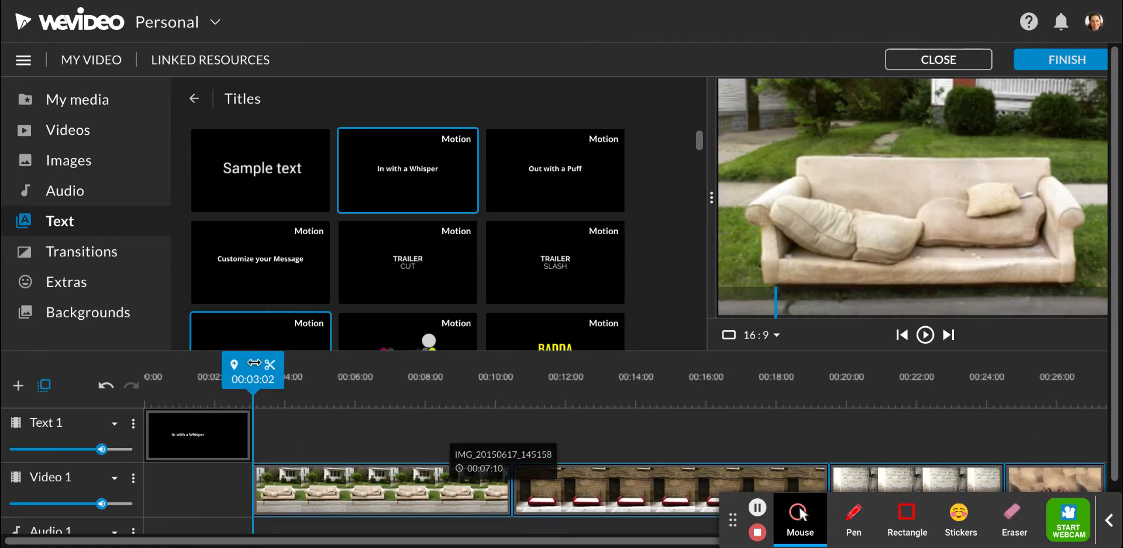
pyautogui.moveTo(252, 371); pyautogui.dragTo(182, 372)
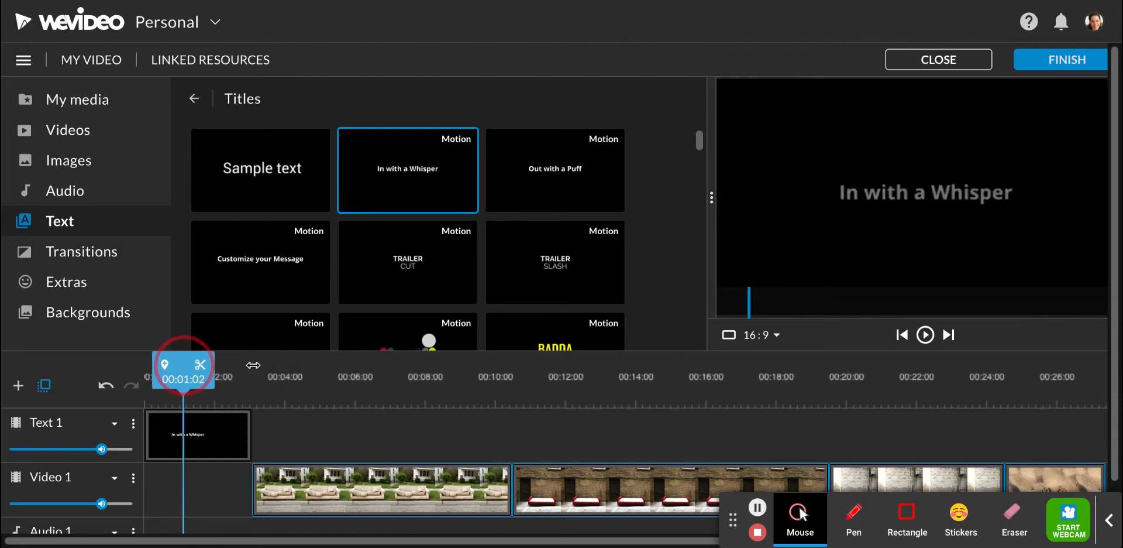
# - Open the title clip for editing, enlarge it to a scale of 1.12 and reposition it to x -176, y -40
pyautogui.doubleClick(216, 436)
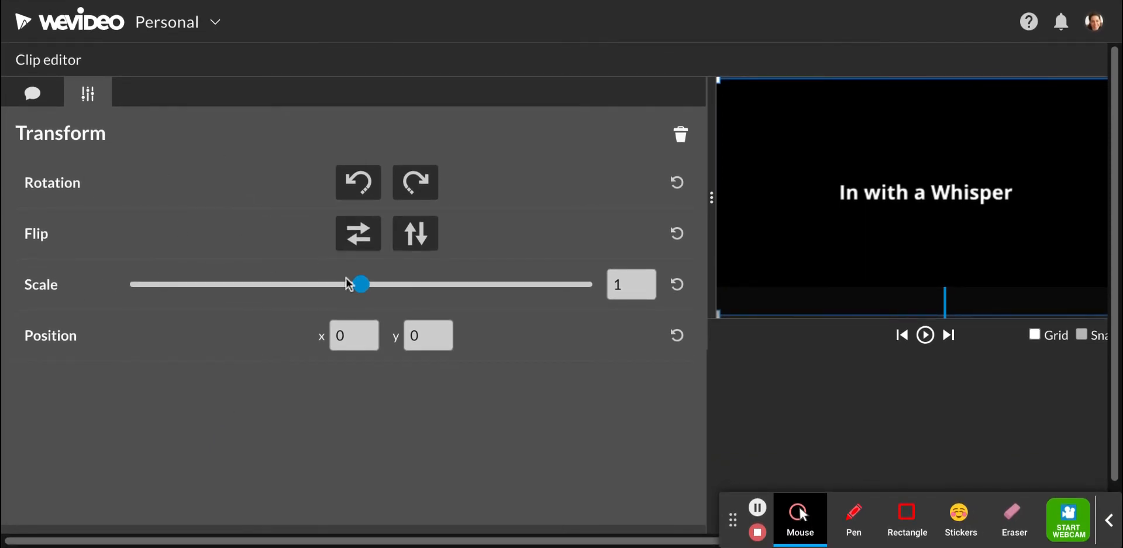
pyautogui.moveTo(362, 286)
pyautogui.mouseDown()
pyautogui.moveTo(397, 286)
pyautogui.moveTo(367, 285)
pyautogui.mouseUp()
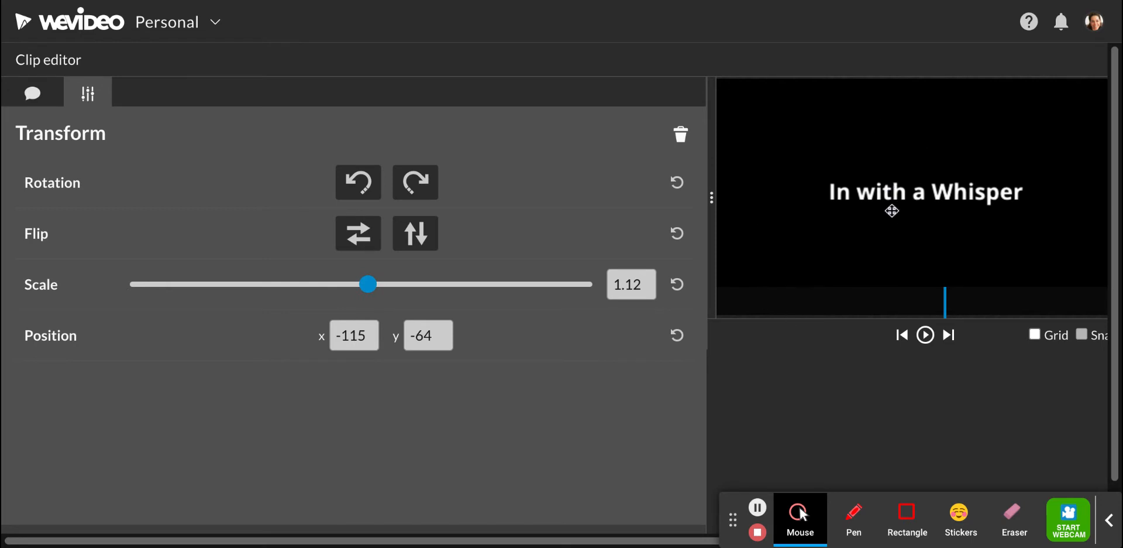
pyautogui.moveTo(892, 211)
pyautogui.mouseDown()
pyautogui.moveTo(919, 168)
pyautogui.moveTo(877, 140)
pyautogui.moveTo(793, 134)
pyautogui.moveTo(817, 246)
pyautogui.moveTo(845, 273)
pyautogui.moveTo(877, 204)
pyautogui.moveTo(873, 214)
pyautogui.mouseUp()
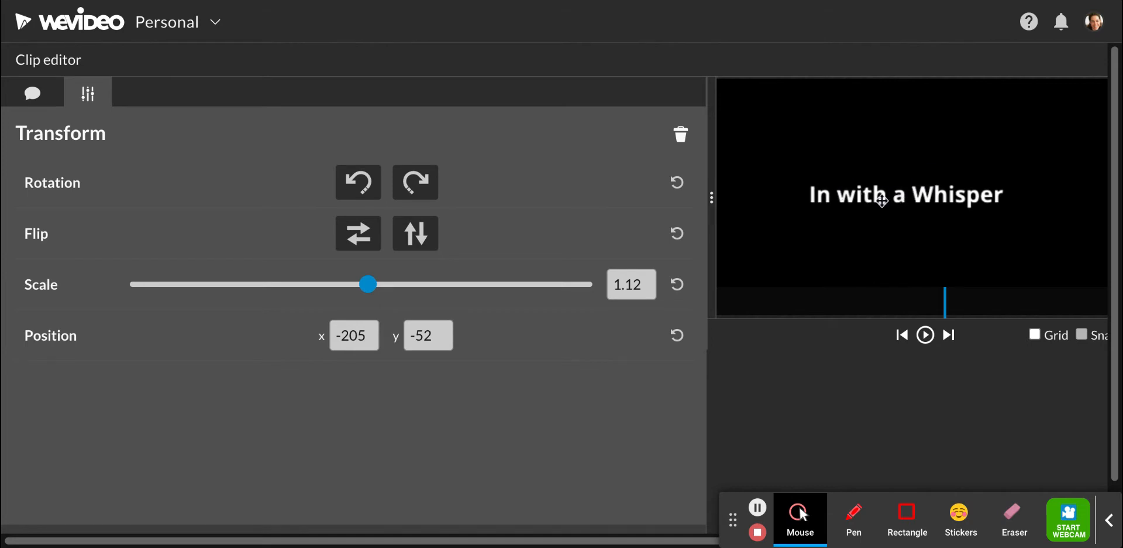
pyautogui.moveTo(882, 199); pyautogui.dragTo(885, 179)
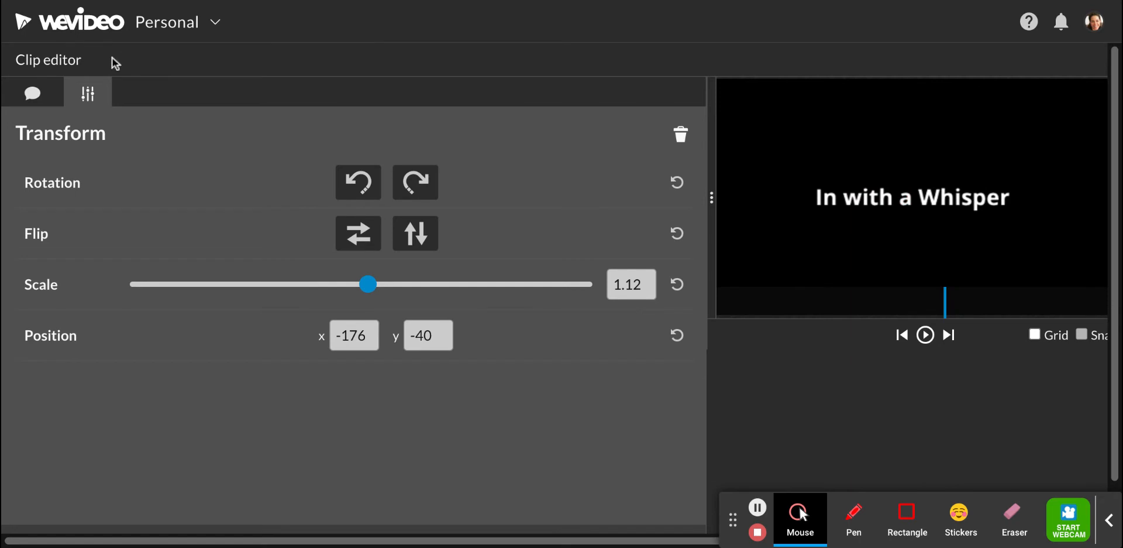
# - Replace the title's sample wording with "Beautiful Decay"
pyautogui.click(34, 96)
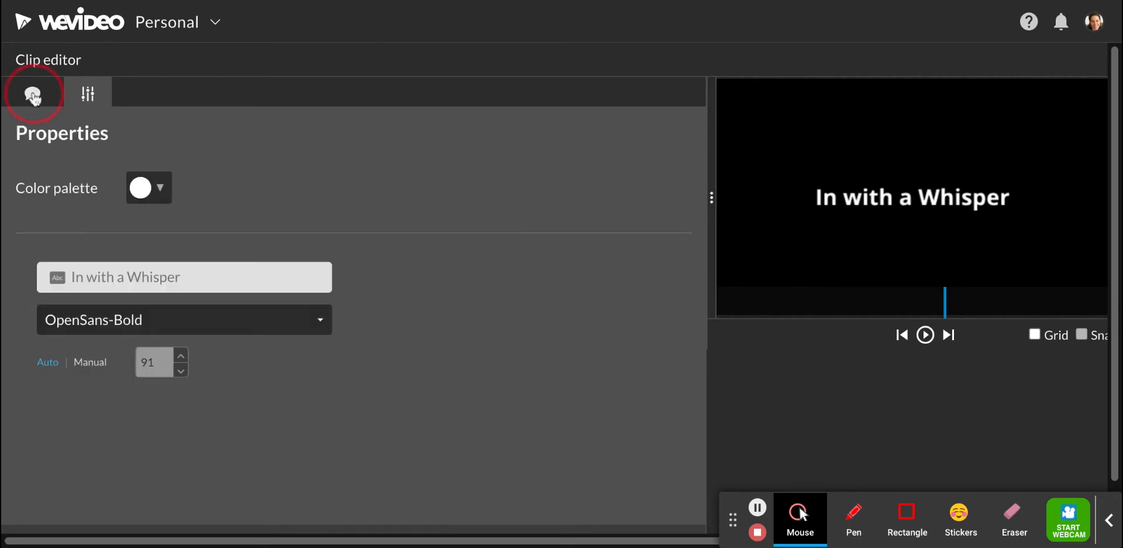
pyautogui.click(100, 276)
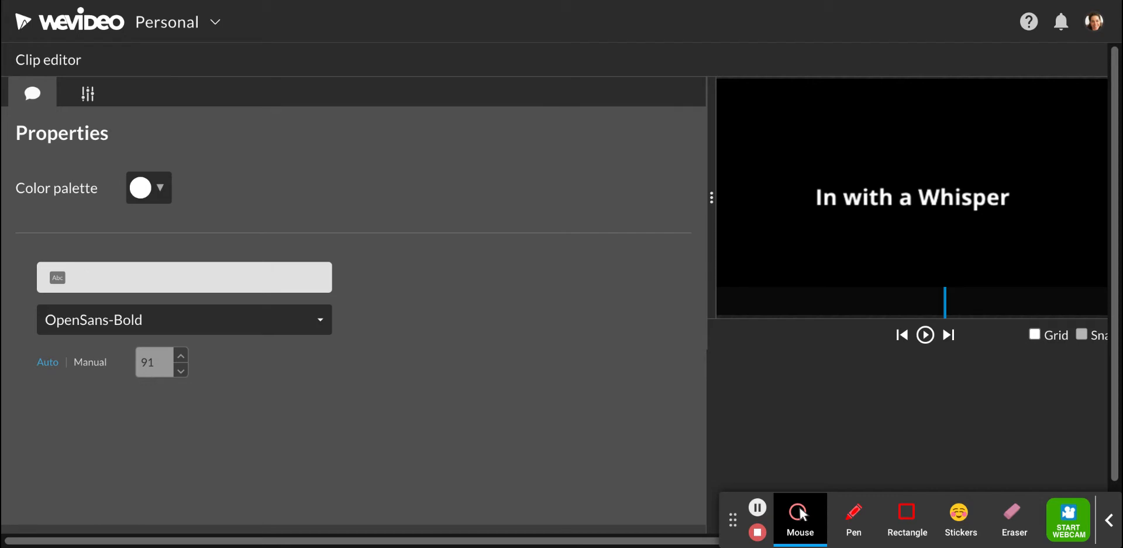
pyautogui.write('Beautifu')
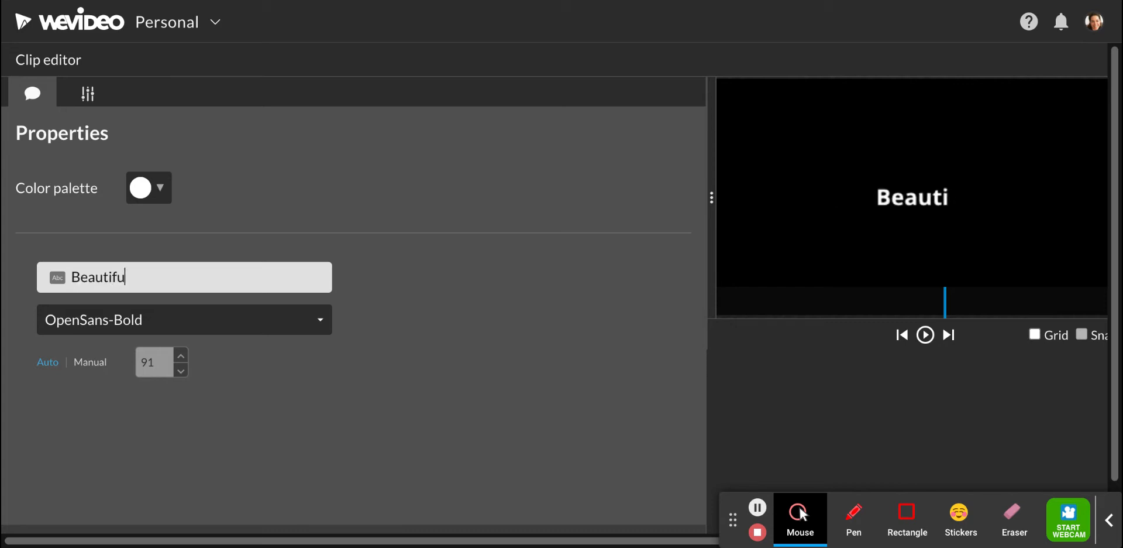
pyautogui.write('l Decay')
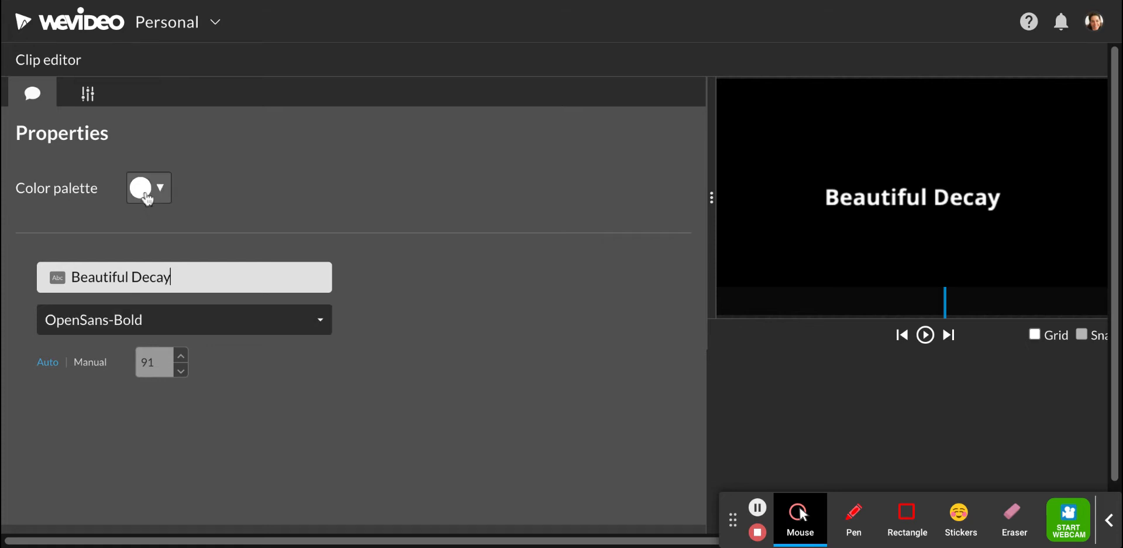
# - Try light red #e06666 as the title's text color, and settle on light gray instead
pyautogui.click(147, 197)
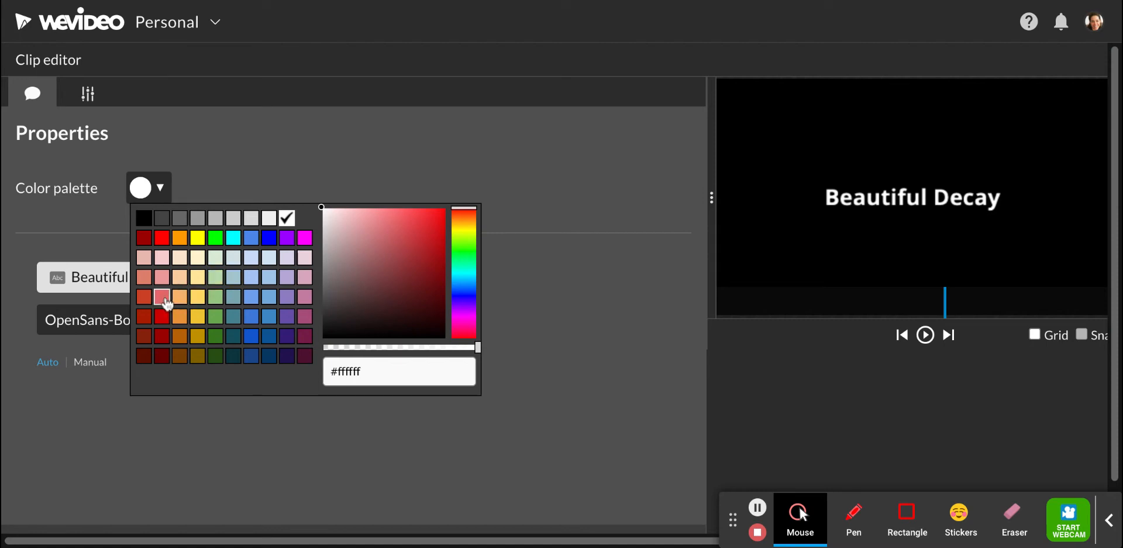
pyautogui.click(163, 298)
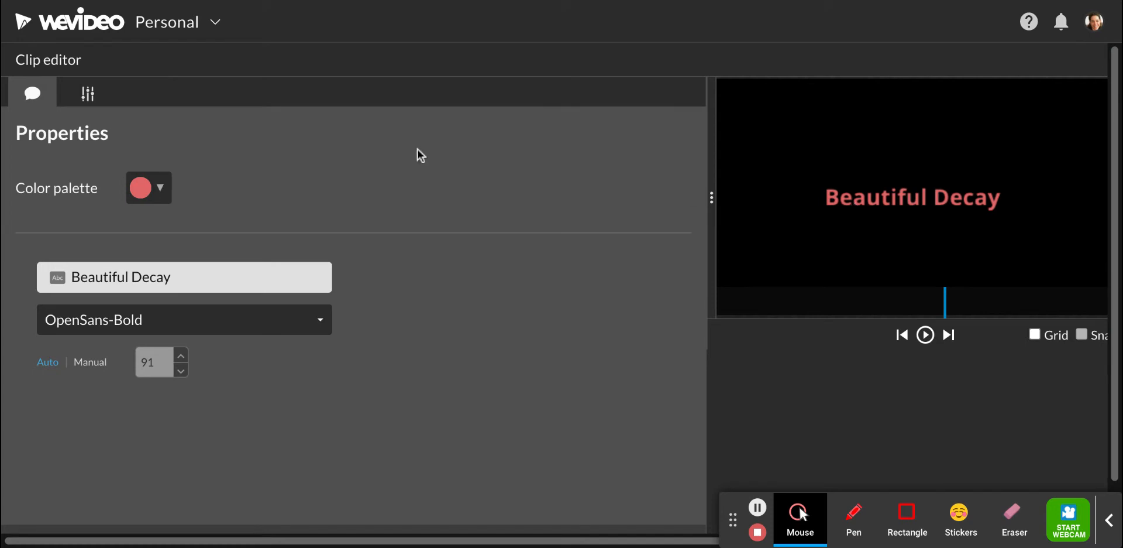
pyautogui.click(159, 188)
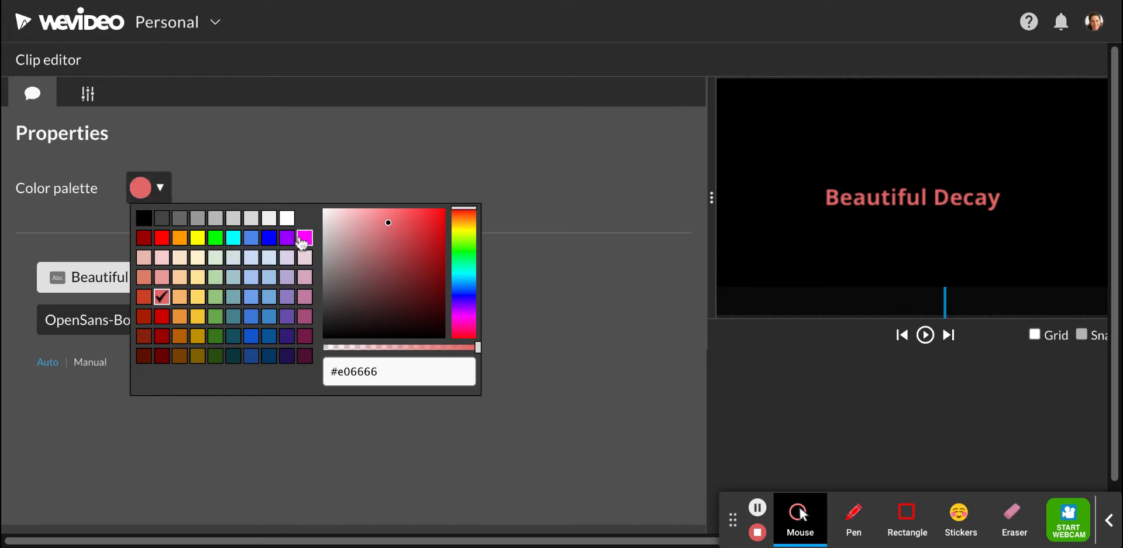
pyautogui.click(234, 219)
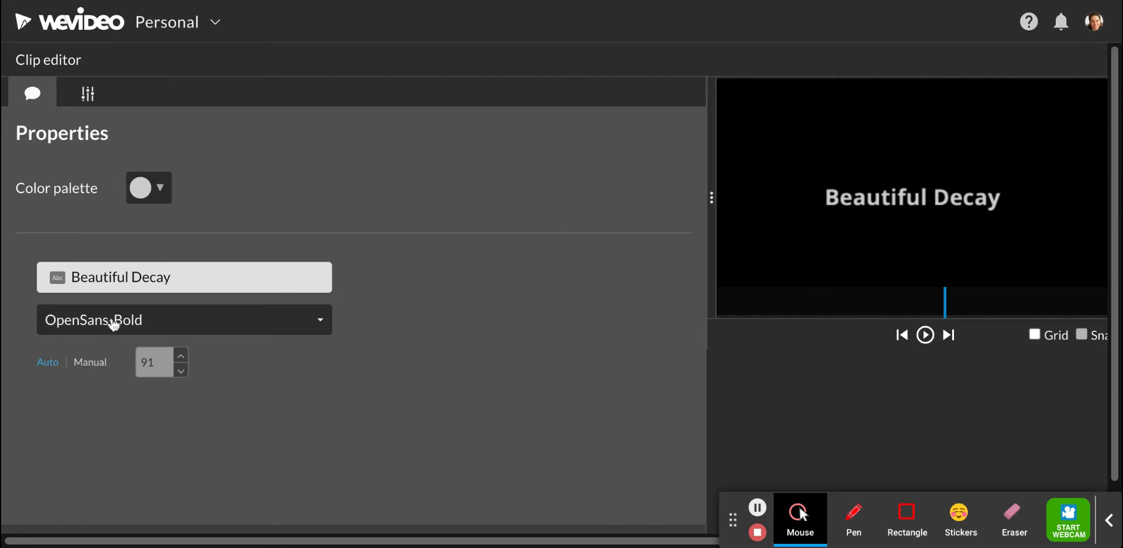
# - Change the title's font to Gochi Hand
pyautogui.click(113, 319)
pyautogui.scroll(-4, 135, 426)
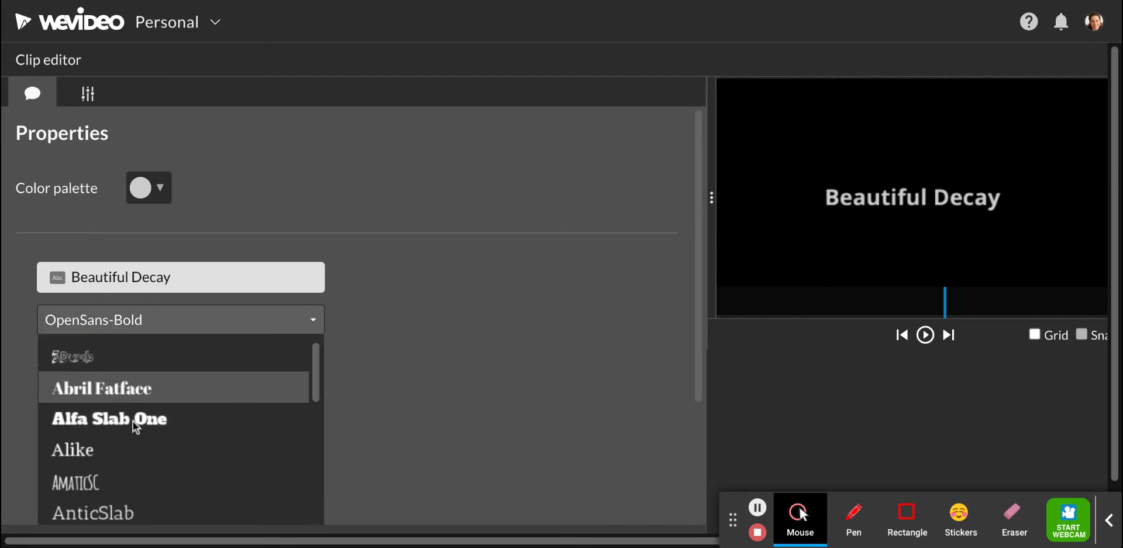
pyautogui.scroll(-5, 176, 404)
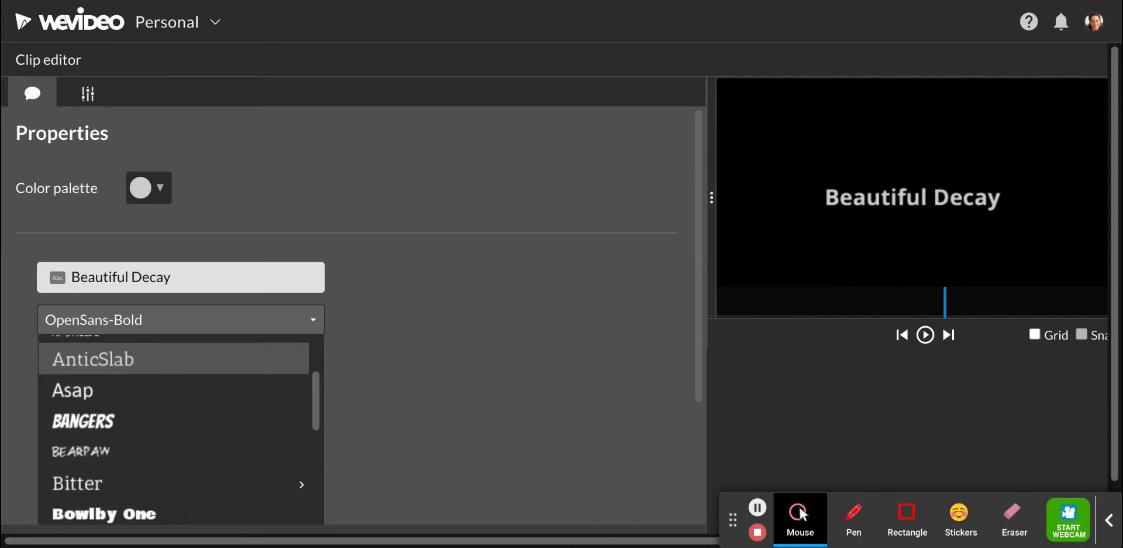
pyautogui.scroll(-4, 175, 427)
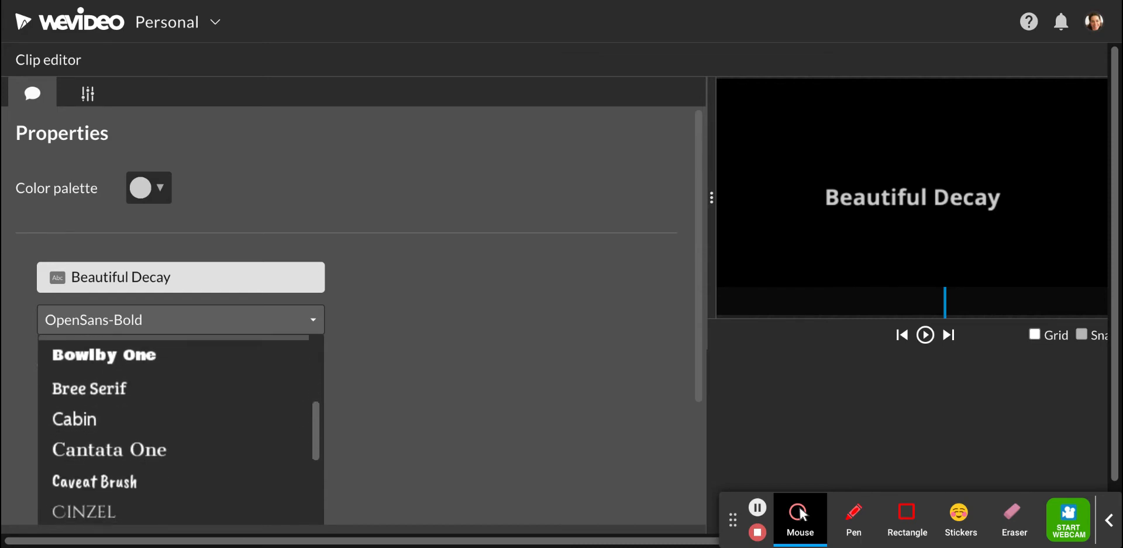
pyautogui.scroll(-3, 173, 428)
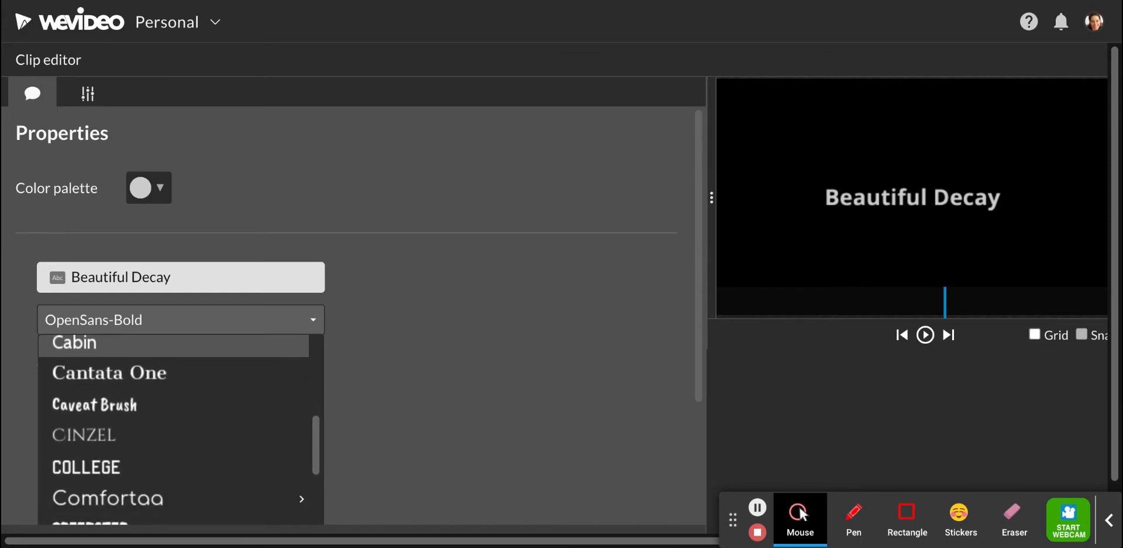
pyautogui.scroll(-1, 99, 432)
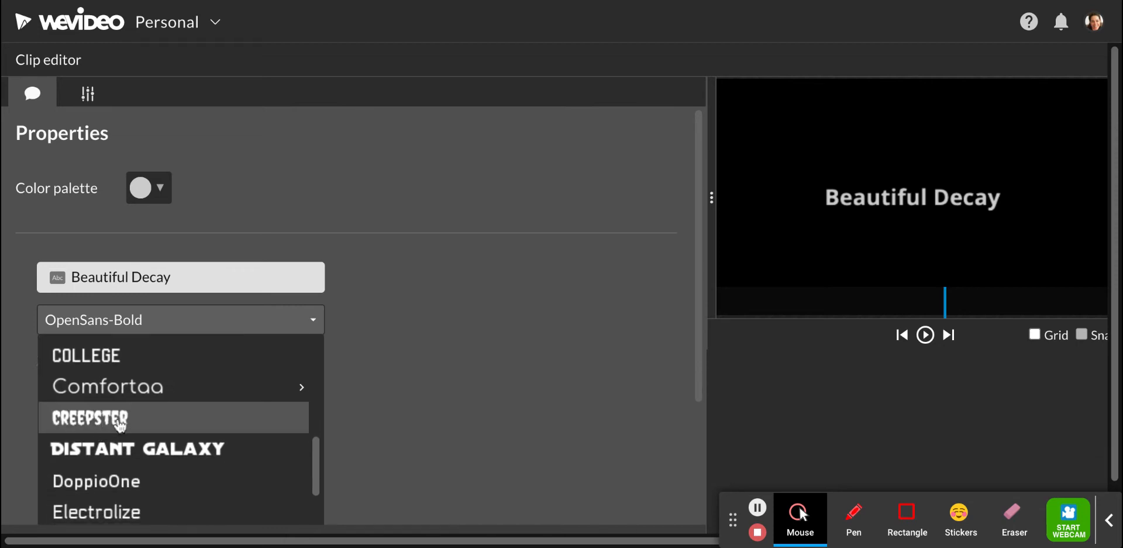
pyautogui.scroll(-5, 135, 466)
pyautogui.scroll(-4, 137, 468)
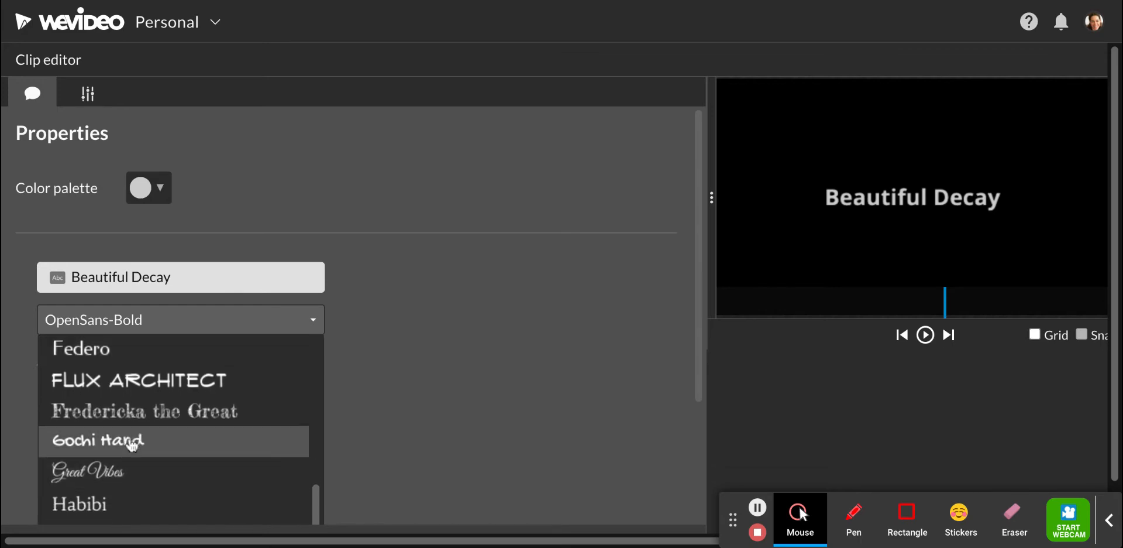
pyautogui.click(133, 447)
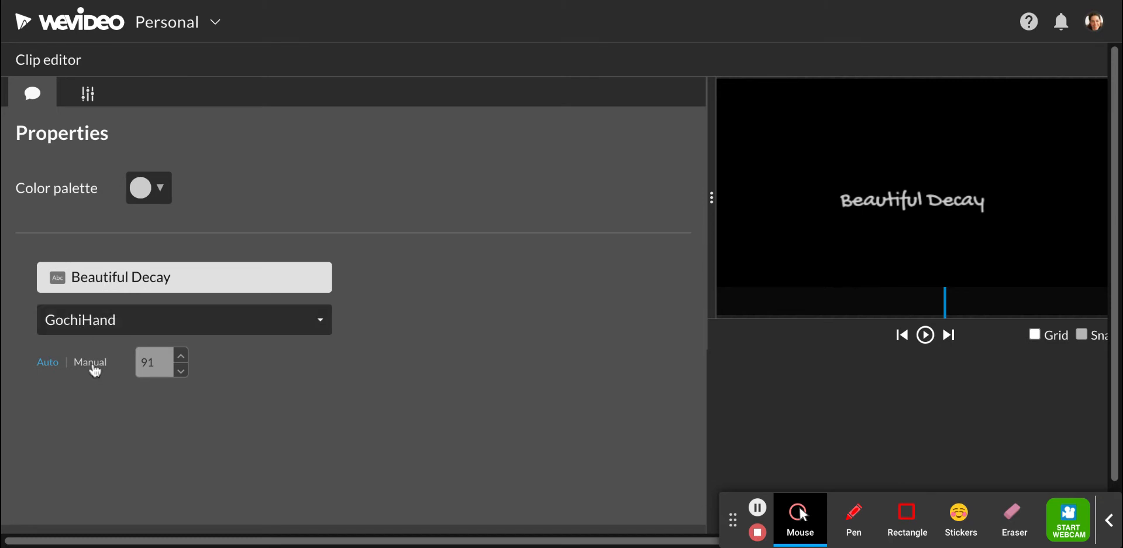
# - Switch the title's font sizing to manual and set the size to 150
pyautogui.click(91, 363)
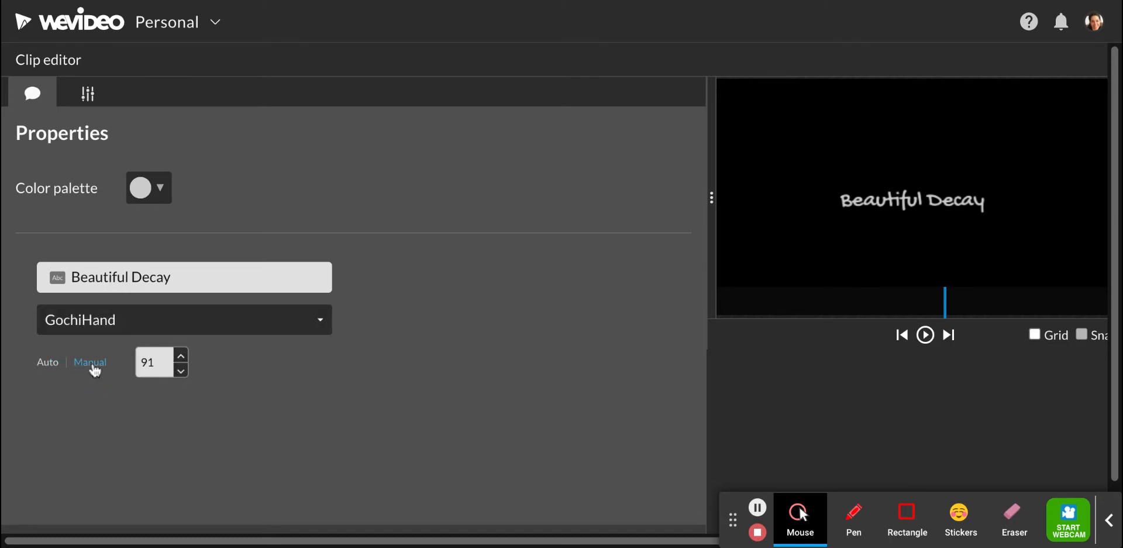
pyautogui.click(183, 357)
pyautogui.click(183, 356)
pyautogui.click(183, 356)
pyautogui.click(183, 356)
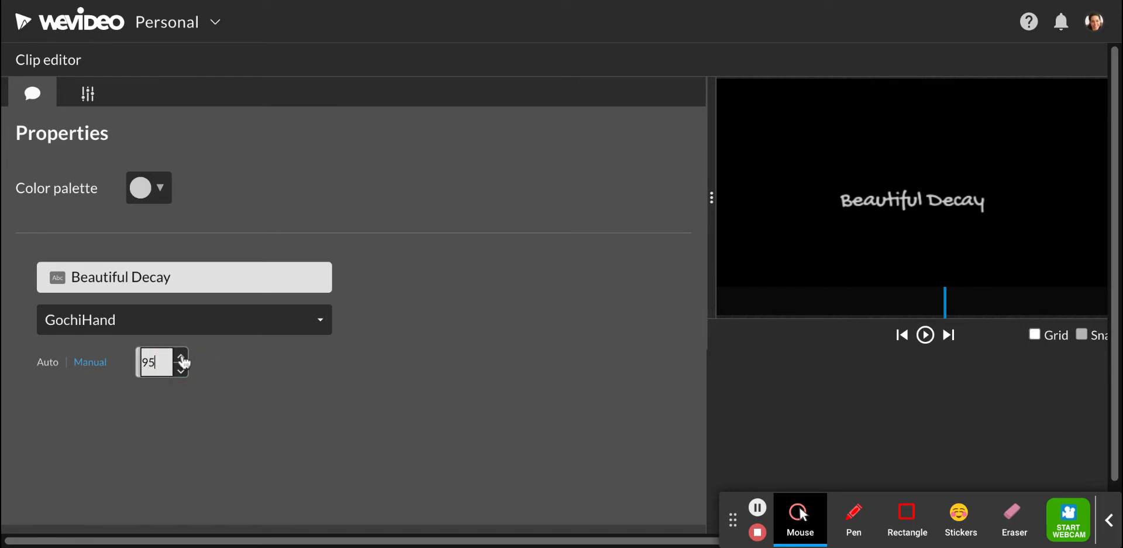
pyautogui.click(184, 356)
pyautogui.click(182, 355)
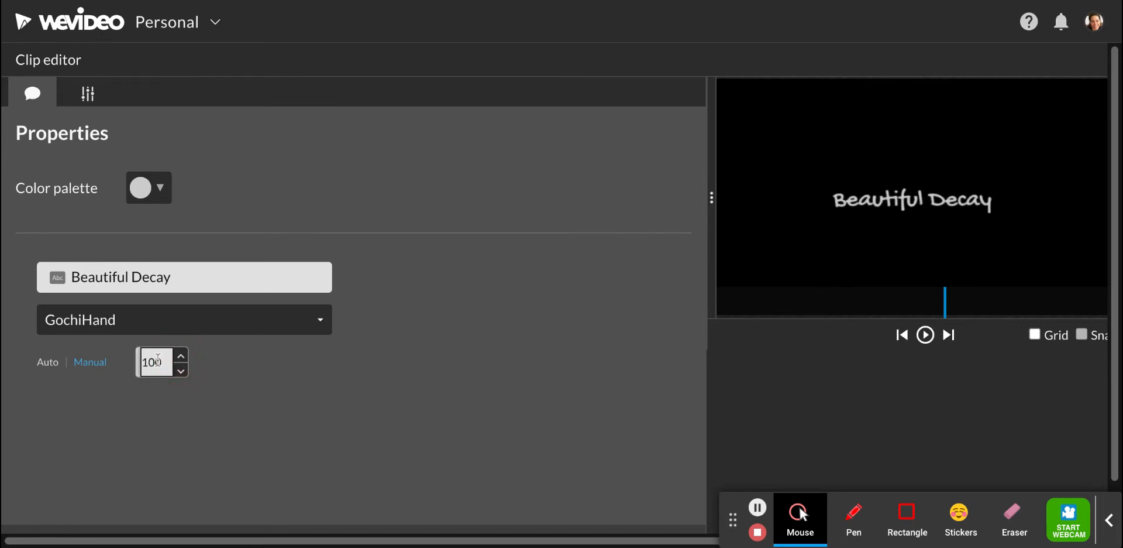
pyautogui.doubleClick(159, 361)
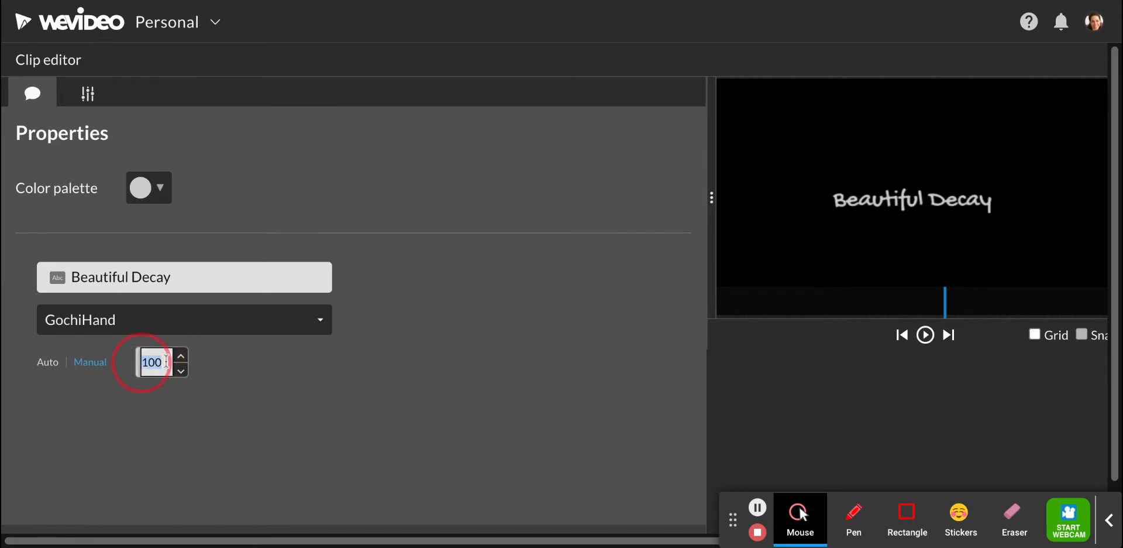
pyautogui.write('1')
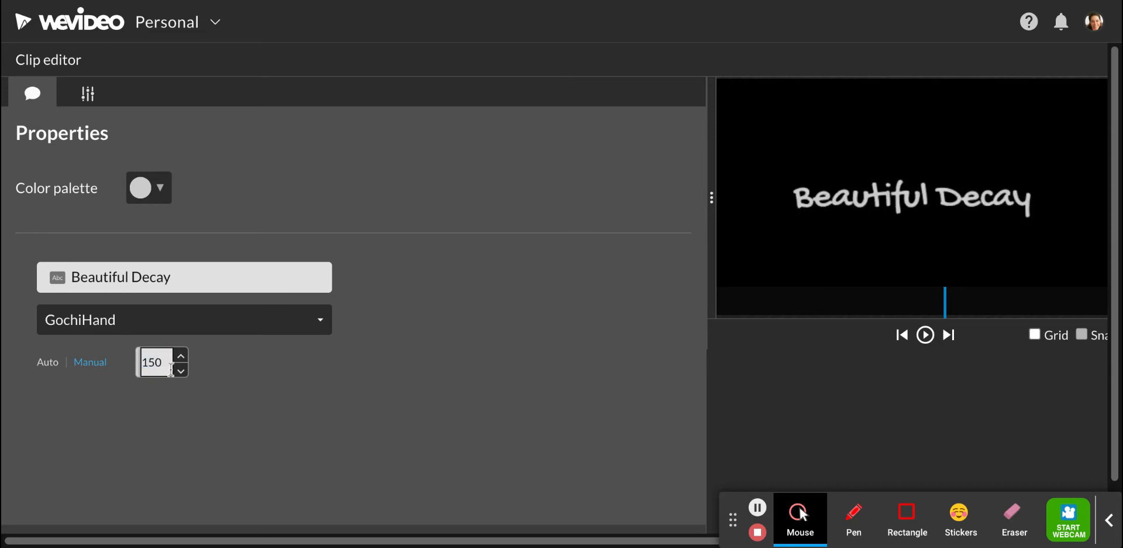
# - Try appending "a film by" and the filmmaker's name to the title text, and remove the addition
pyautogui.scroll(-1, 264, 388)
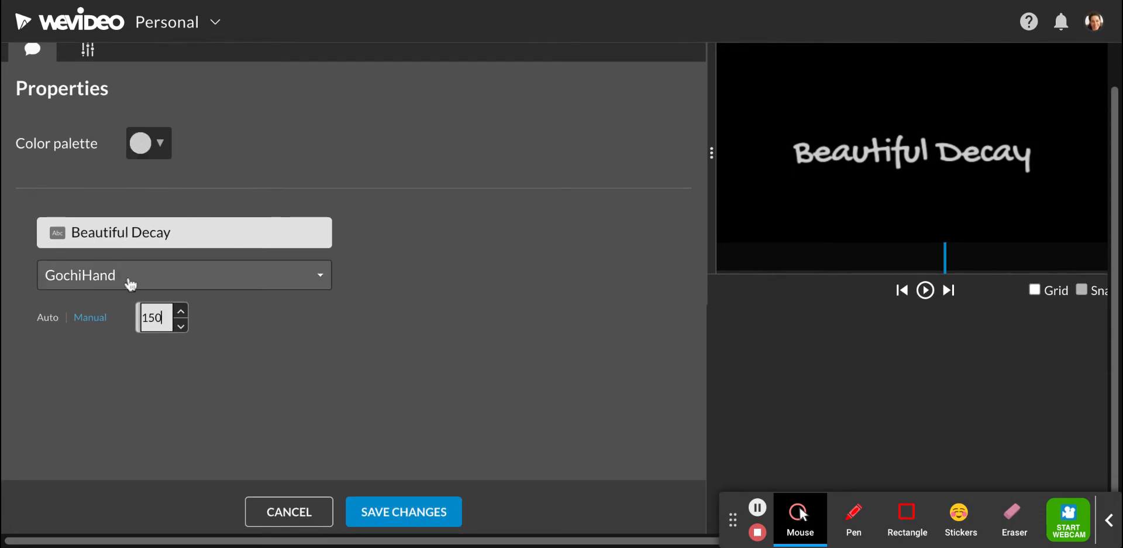
pyautogui.click(184, 229)
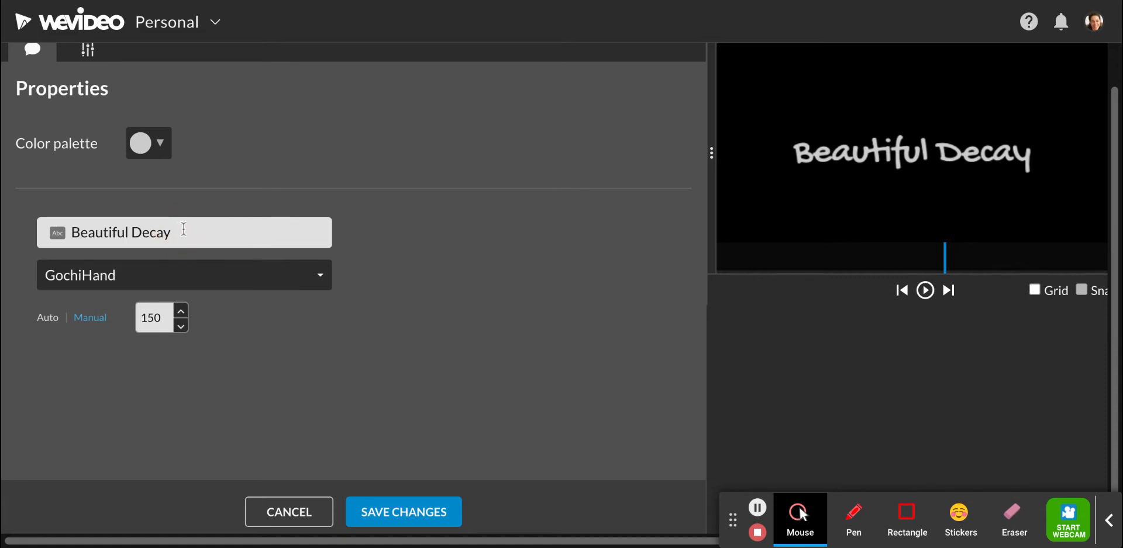
pyautogui.write('a ')
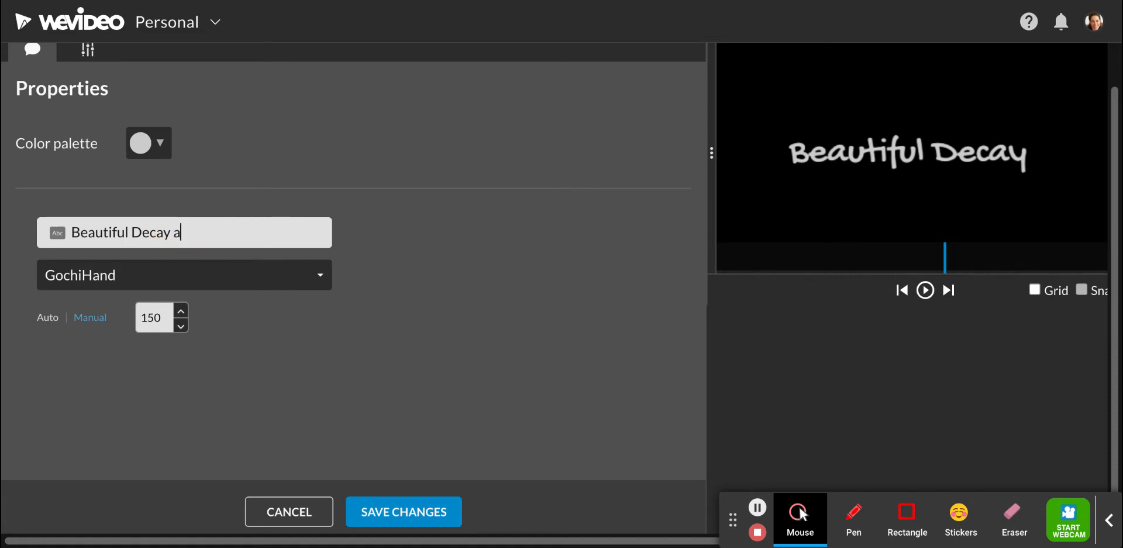
pyautogui.write('film by Ms. Lisa')
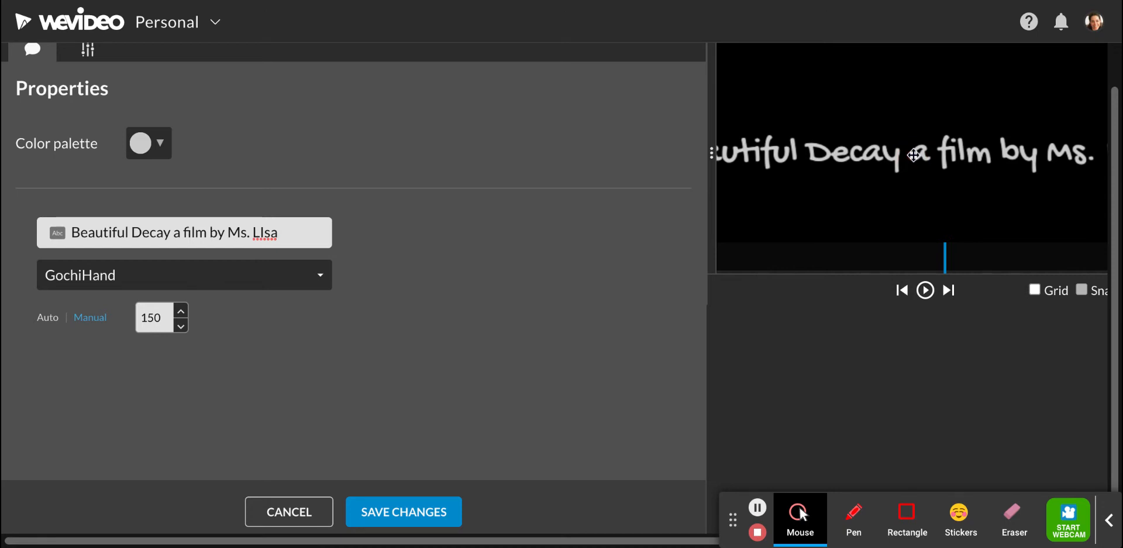
pyautogui.click(261, 234)
pyautogui.click(267, 234)
pyautogui.press('BackSpace')
pyautogui.write('i')
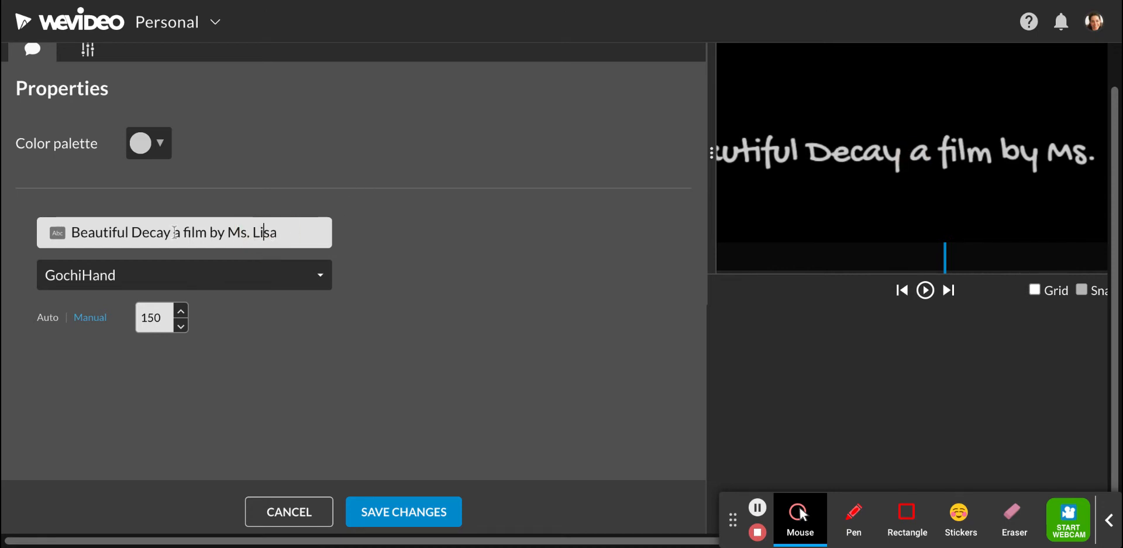
pyautogui.moveTo(173, 234); pyautogui.dragTo(295, 238)
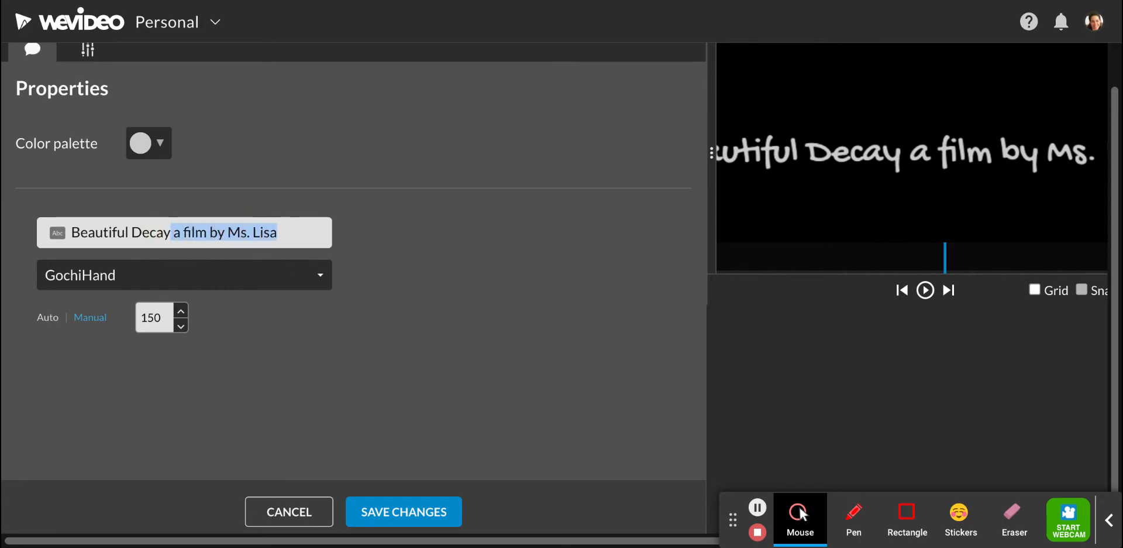
pyautogui.press('BackSpace')
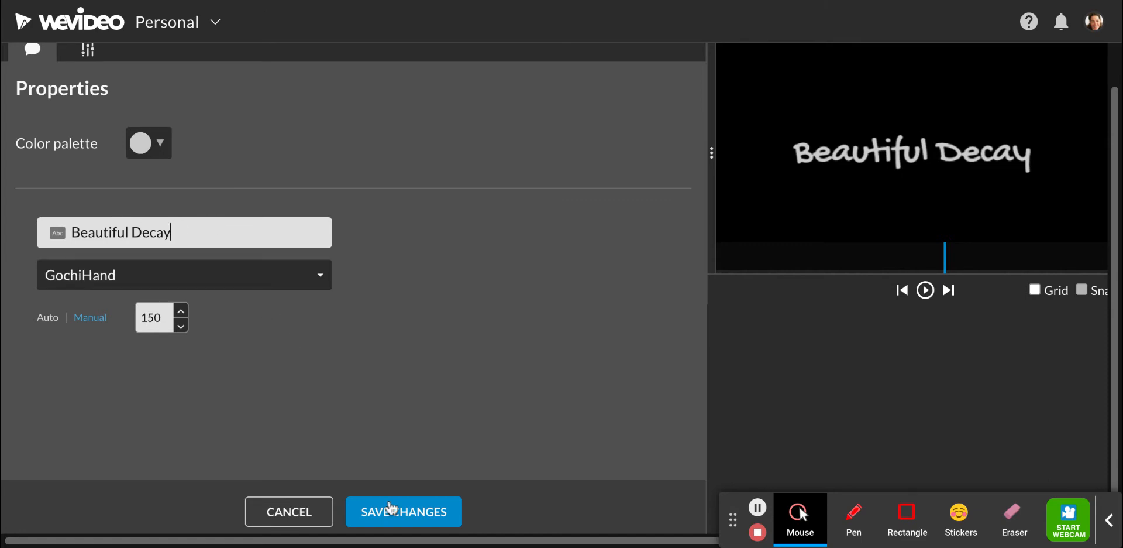
# - Save the changes to the title clip and preview it by playing the timeline from 00:00:00
pyautogui.click(395, 513)
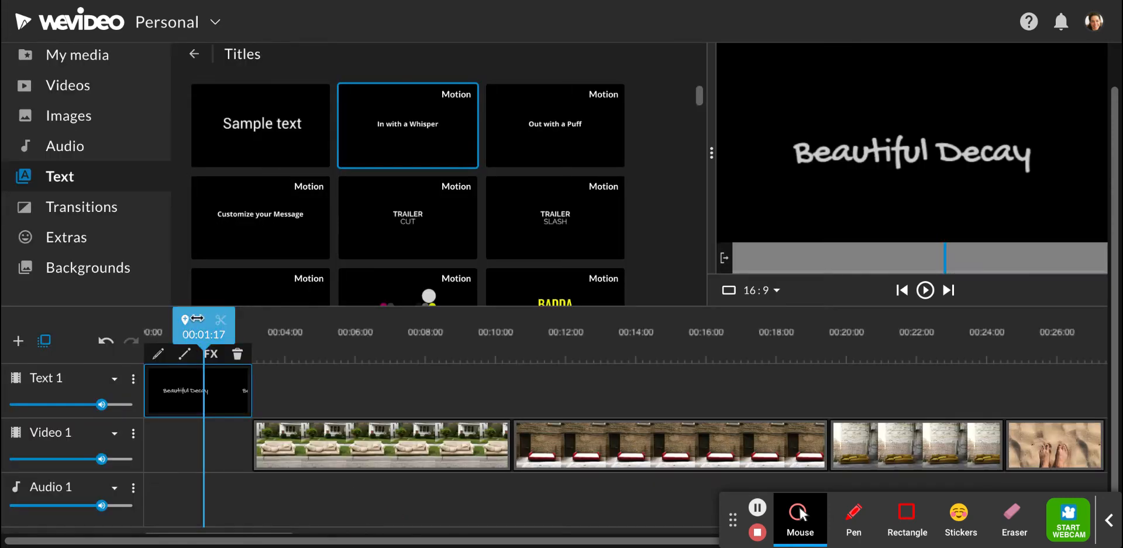
pyautogui.click(201, 320)
pyautogui.moveTo(200, 320); pyautogui.dragTo(100, 326)
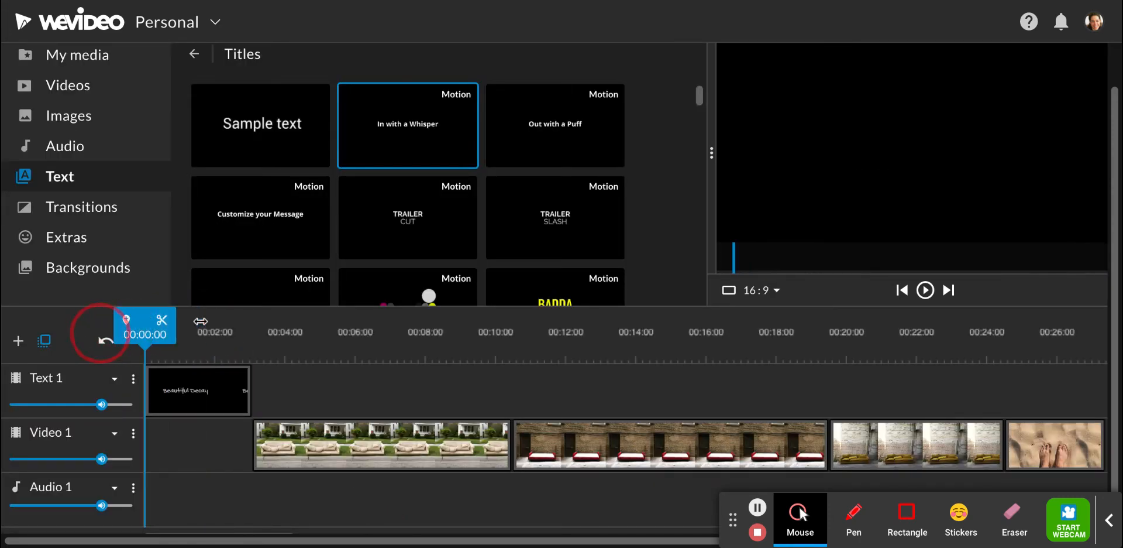
pyautogui.press('space')
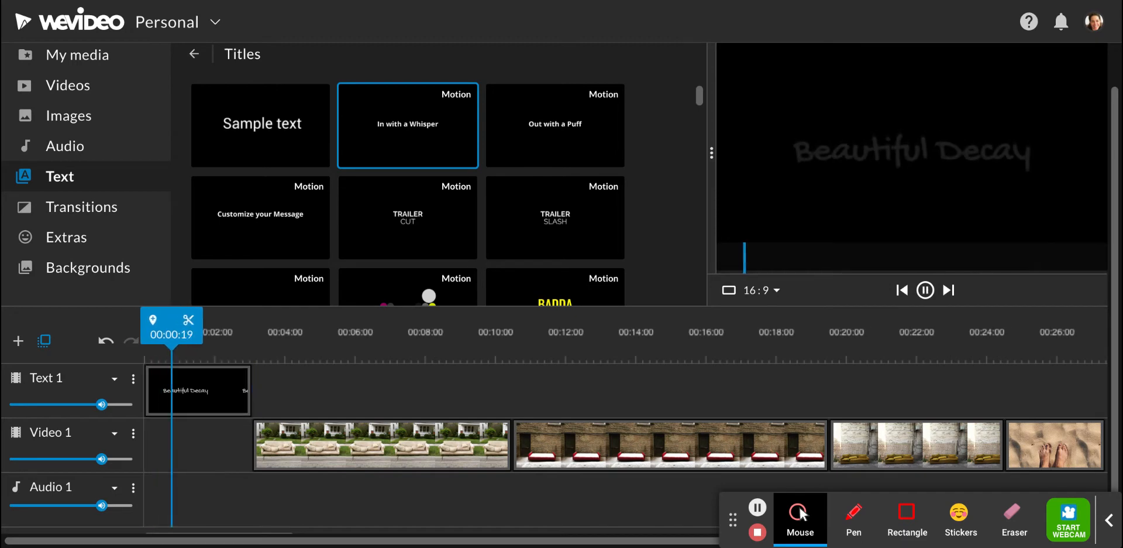
pyautogui.press('space')
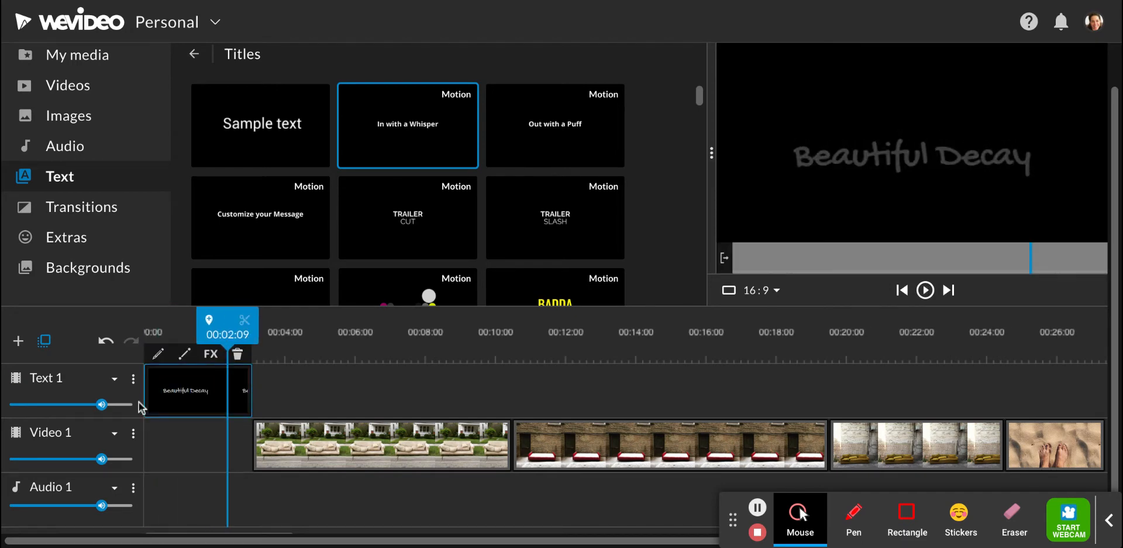
# - Select the three voiceover clips and shift them together so they start with the first video clip at 00:03:02
pyautogui.scroll(-1, 189, 455)
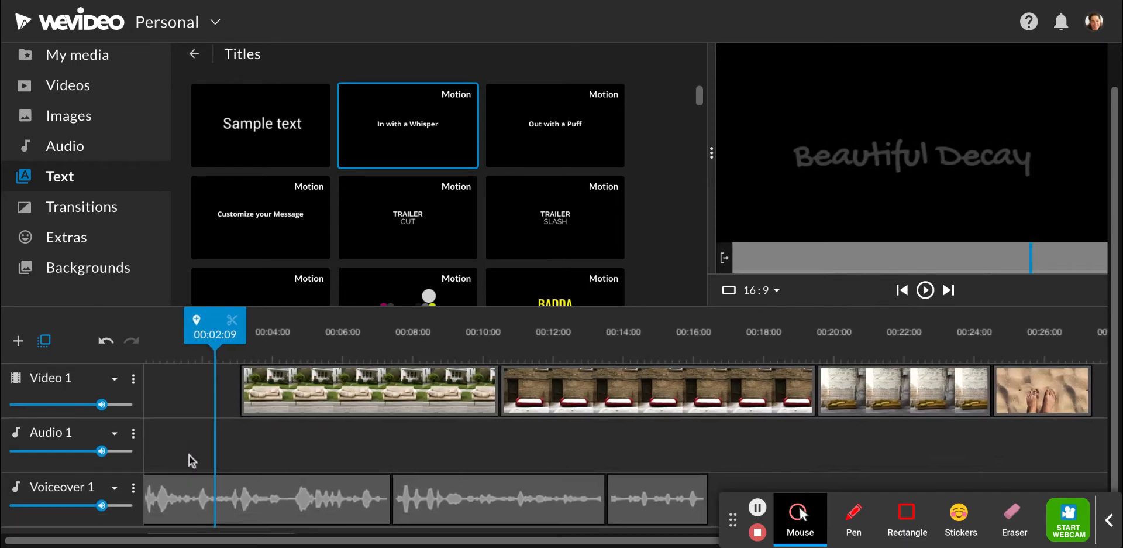
pyautogui.scroll(1, 247, 450)
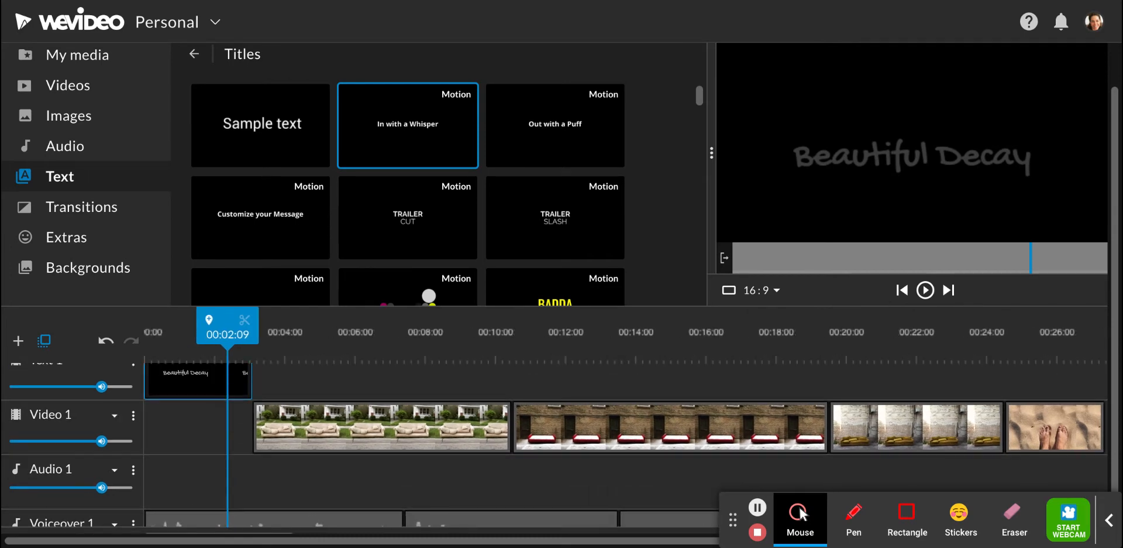
pyautogui.scroll(-1, 247, 451)
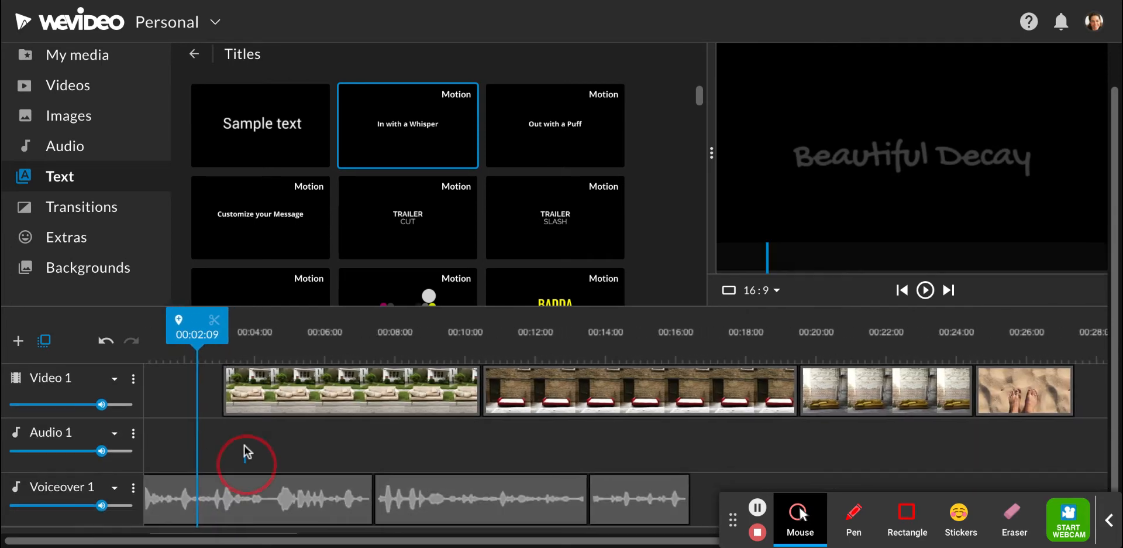
pyautogui.moveTo(244, 444); pyautogui.dragTo(667, 529)
pyautogui.moveTo(195, 493); pyautogui.dragTo(307, 496)
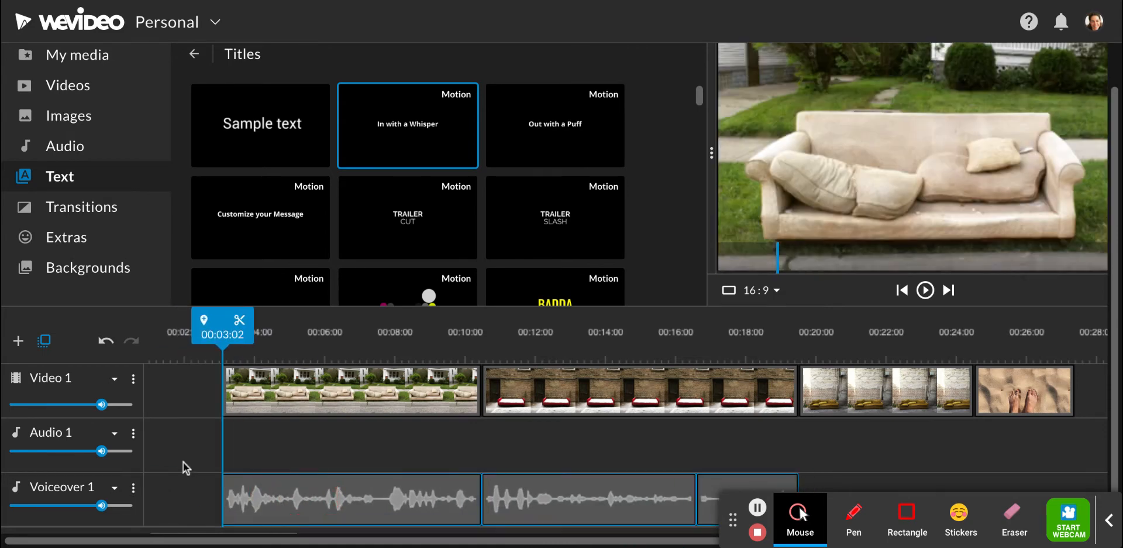
# - Play the timeline from the beginning to check the title against the shifted voiceover
pyautogui.scroll(1, 184, 461)
pyautogui.hscroll(-1, 184, 462)
pyautogui.moveTo(254, 324); pyautogui.dragTo(87, 325)
pyautogui.press('space')
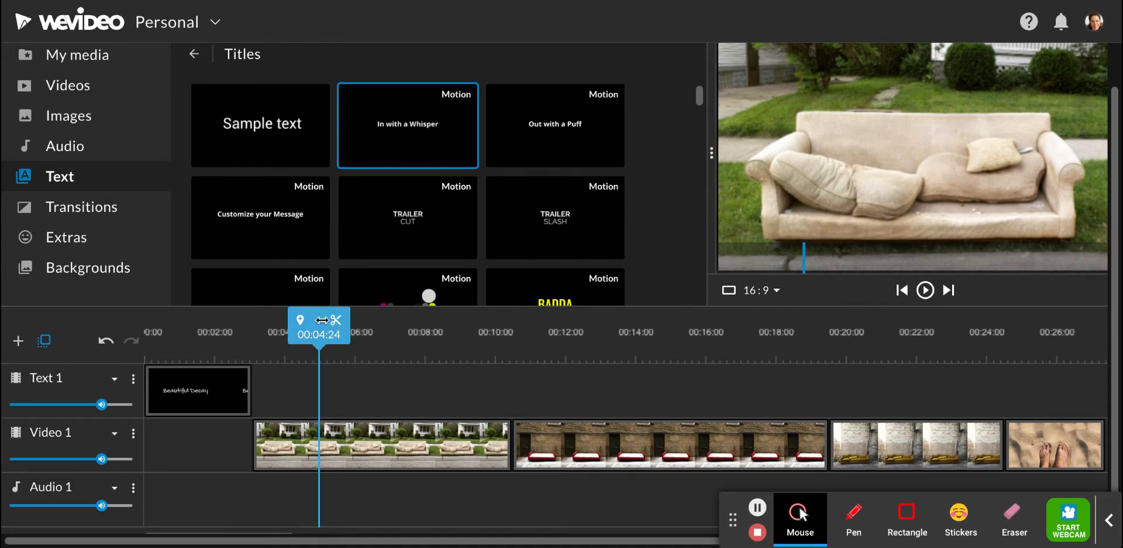
# - Add the "Elastic snap..." motion title to the Text 1 track near the start of the second video clip
pyautogui.moveTo(318, 327); pyautogui.dragTo(512, 322)
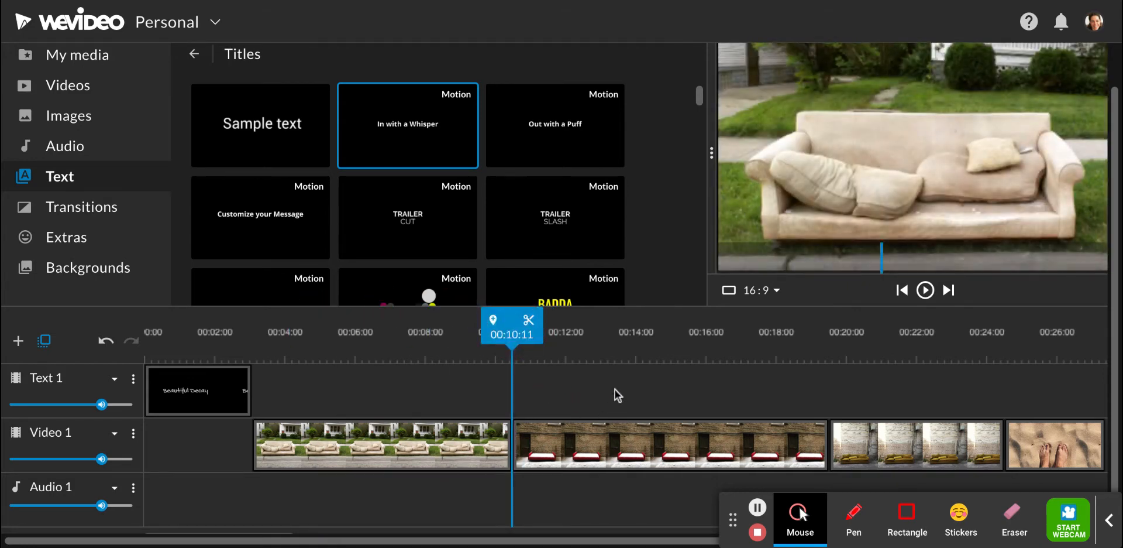
pyautogui.scroll(1, 616, 388)
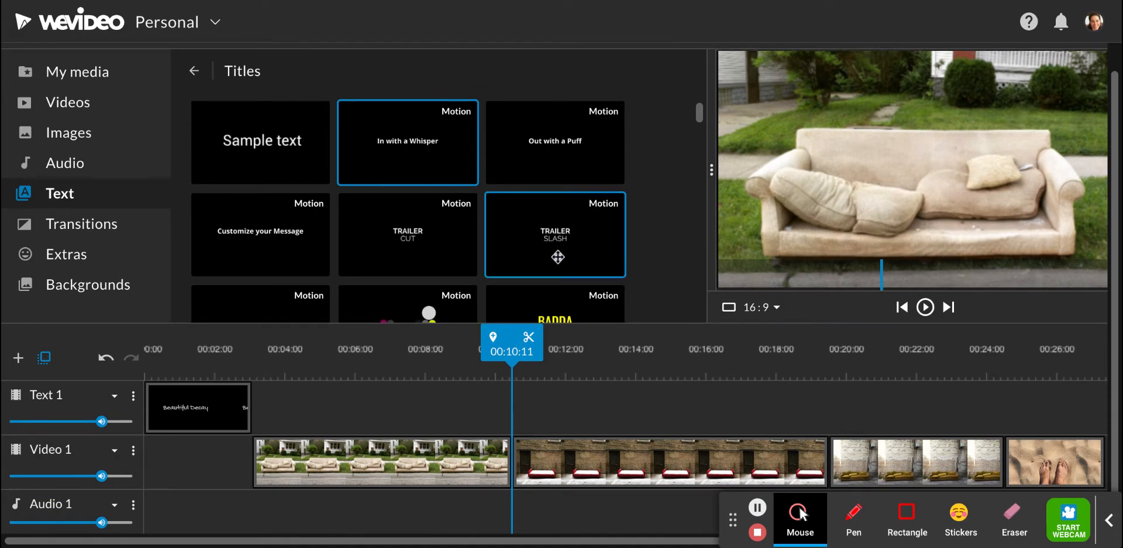
pyautogui.scroll(-3, 579, 266)
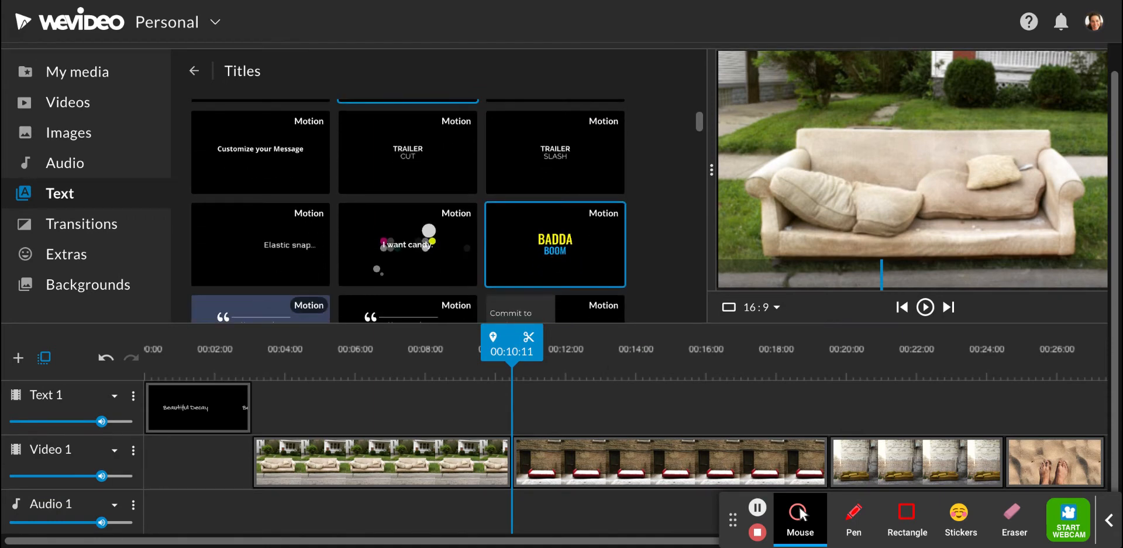
pyautogui.scroll(1, 579, 266)
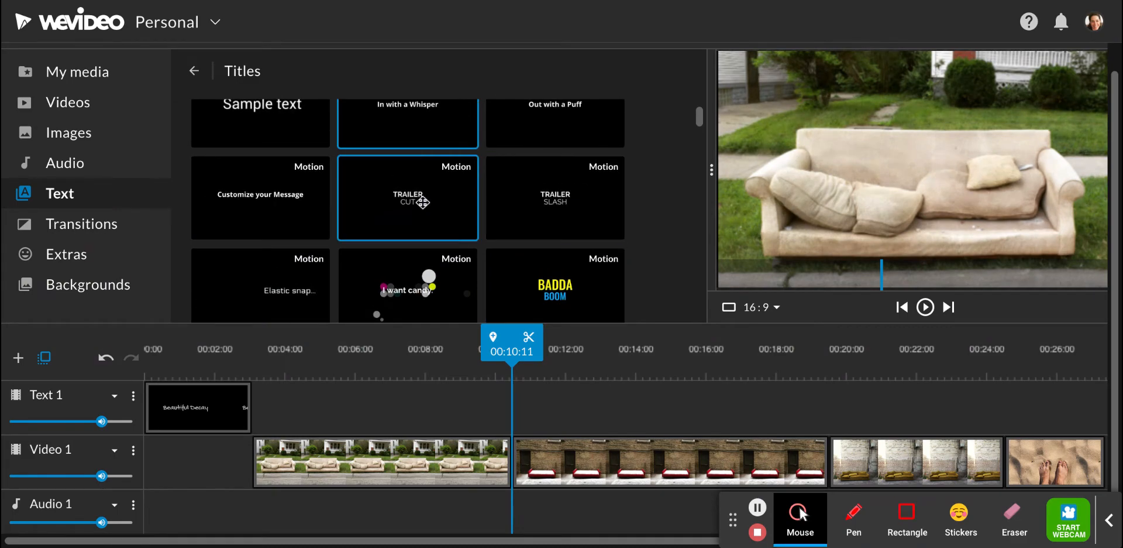
pyautogui.scroll(-2, 404, 199)
pyautogui.click(254, 189)
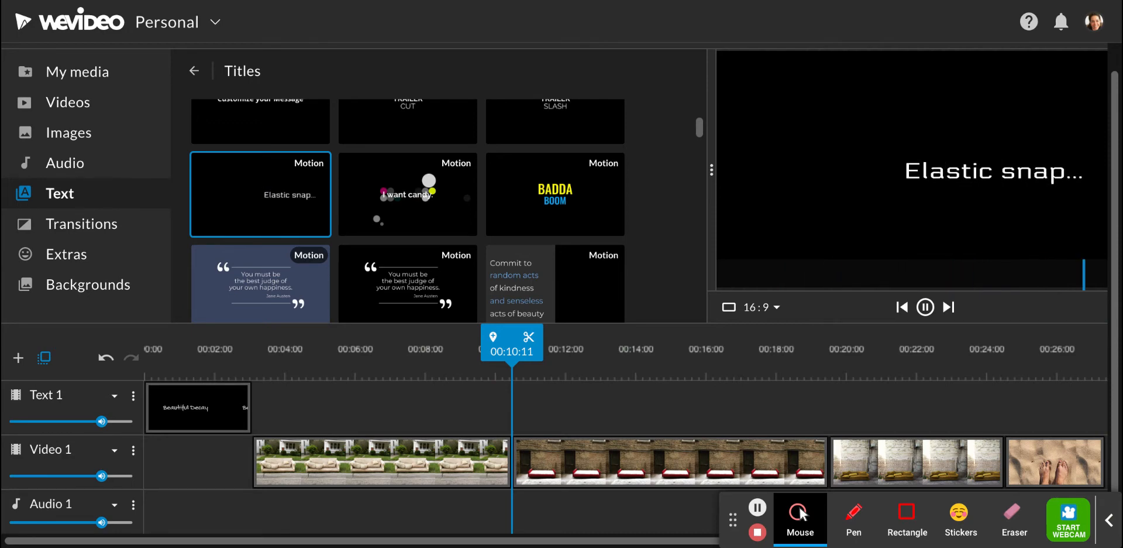
pyautogui.moveTo(269, 194); pyautogui.dragTo(522, 405)
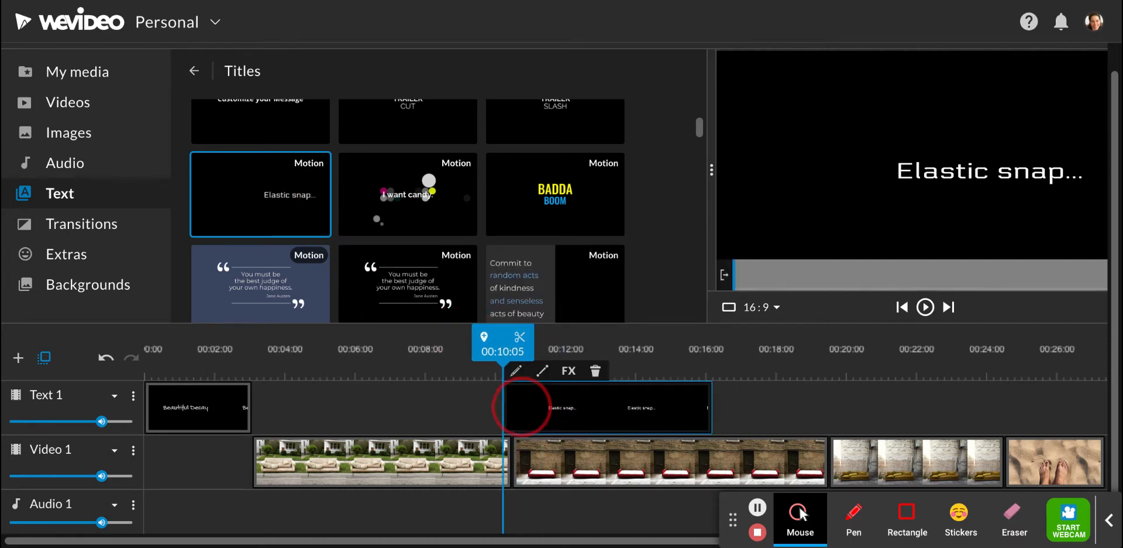
# - Align the "Elastic snap..." title's start with the second video clip and extend its end to that clip's end at 00:19:13
pyautogui.click(567, 341)
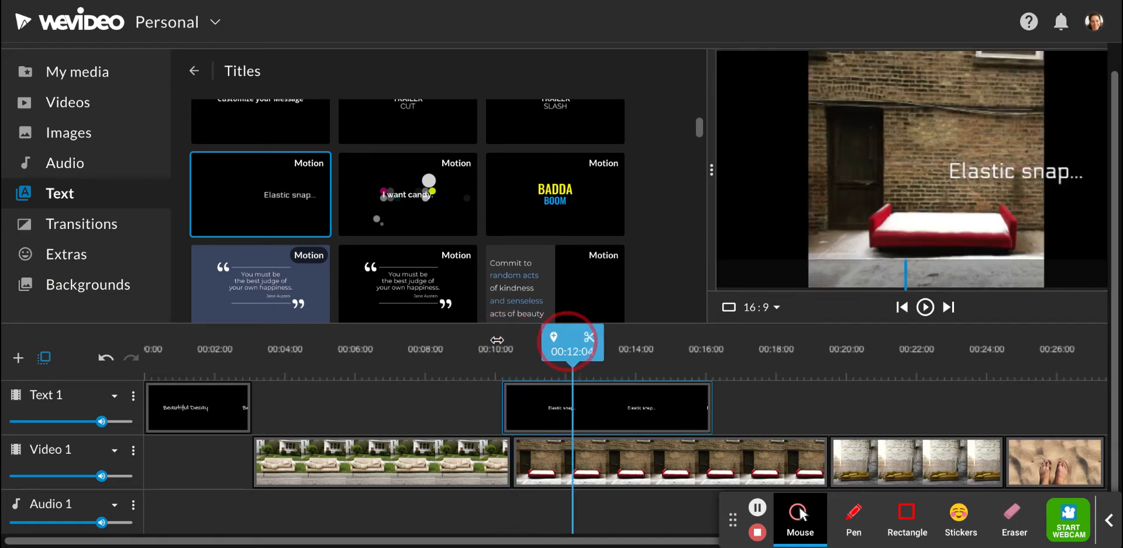
pyautogui.moveTo(566, 341); pyautogui.dragTo(580, 341)
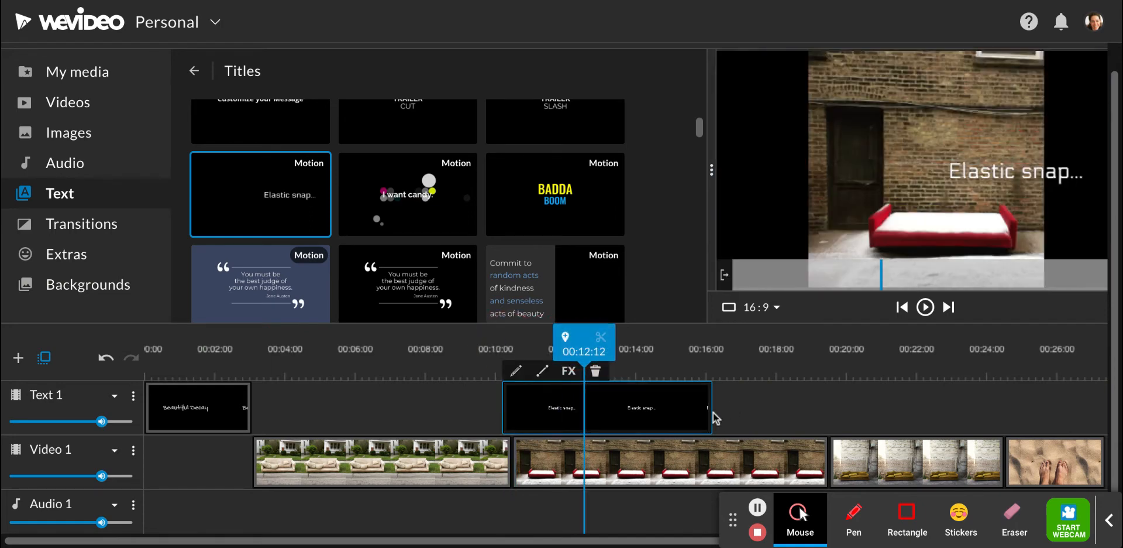
pyautogui.moveTo(655, 409); pyautogui.dragTo(655, 409)
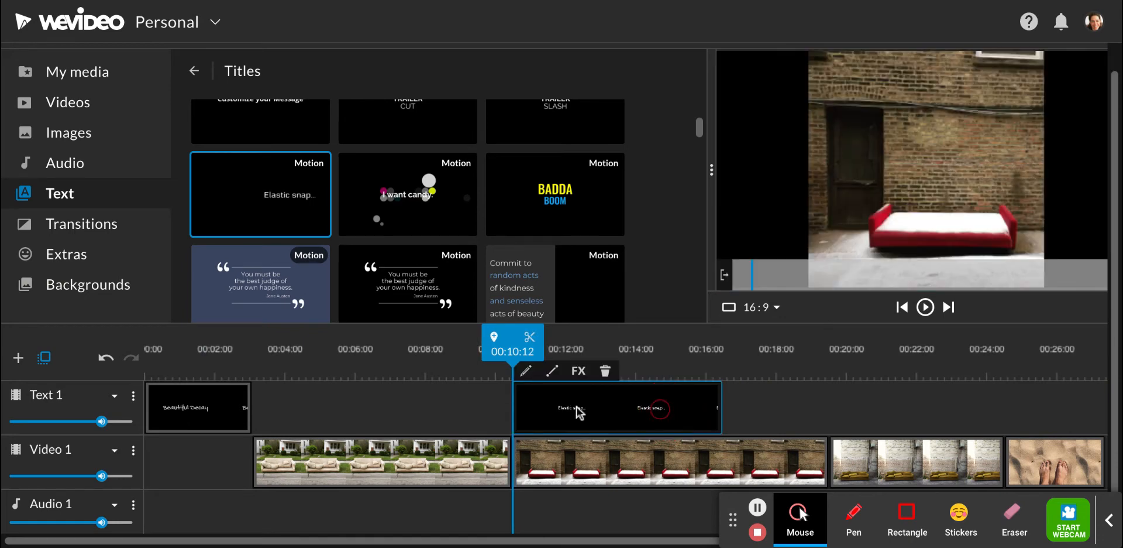
pyautogui.click(720, 403)
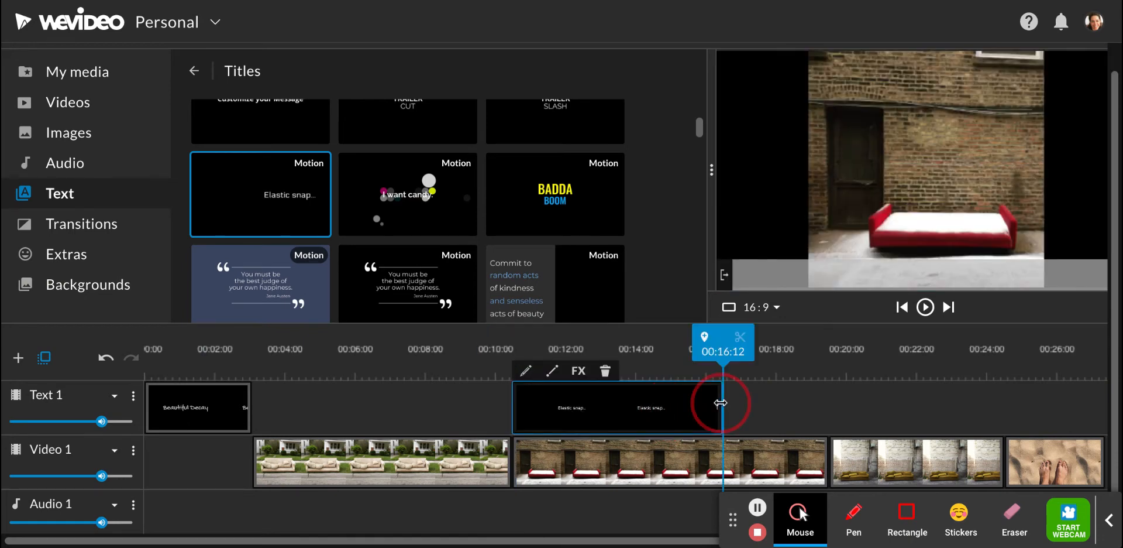
pyautogui.moveTo(720, 402); pyautogui.dragTo(829, 405)
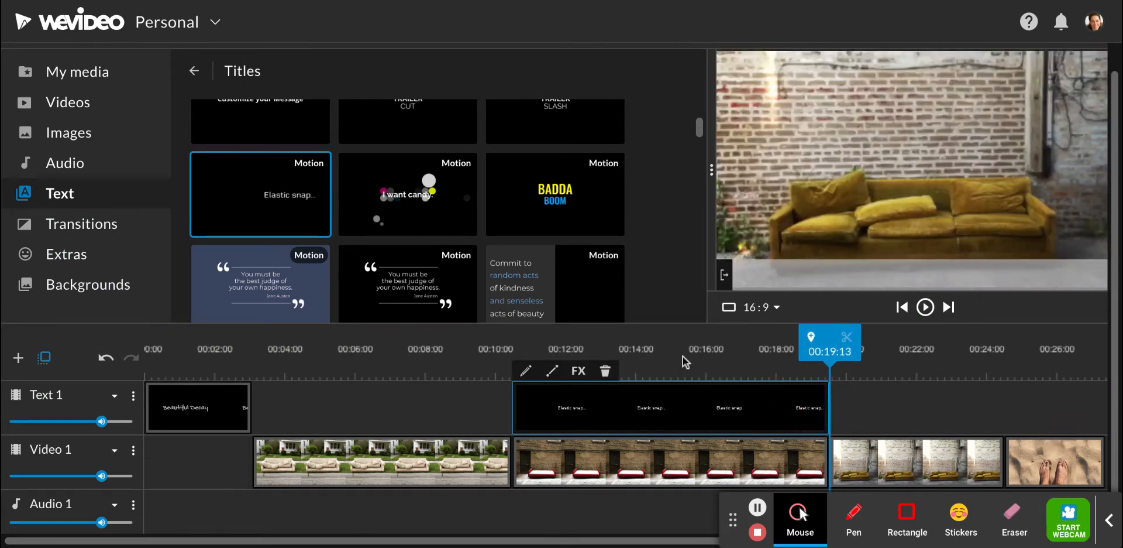
# - Open the second title clip for editing and replace its text with "Winter"
pyautogui.click(683, 356)
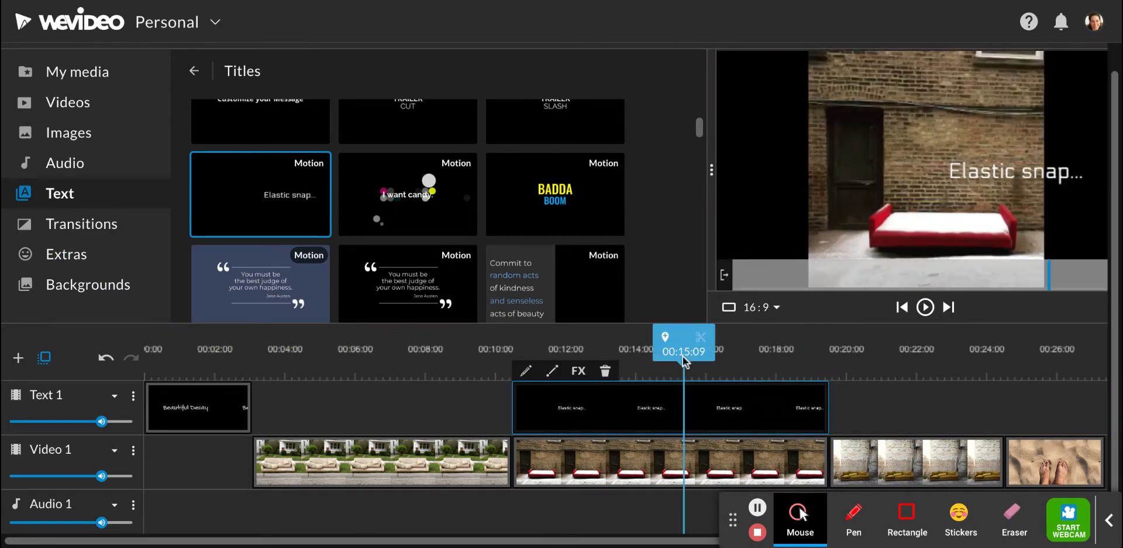
pyautogui.doubleClick(686, 408)
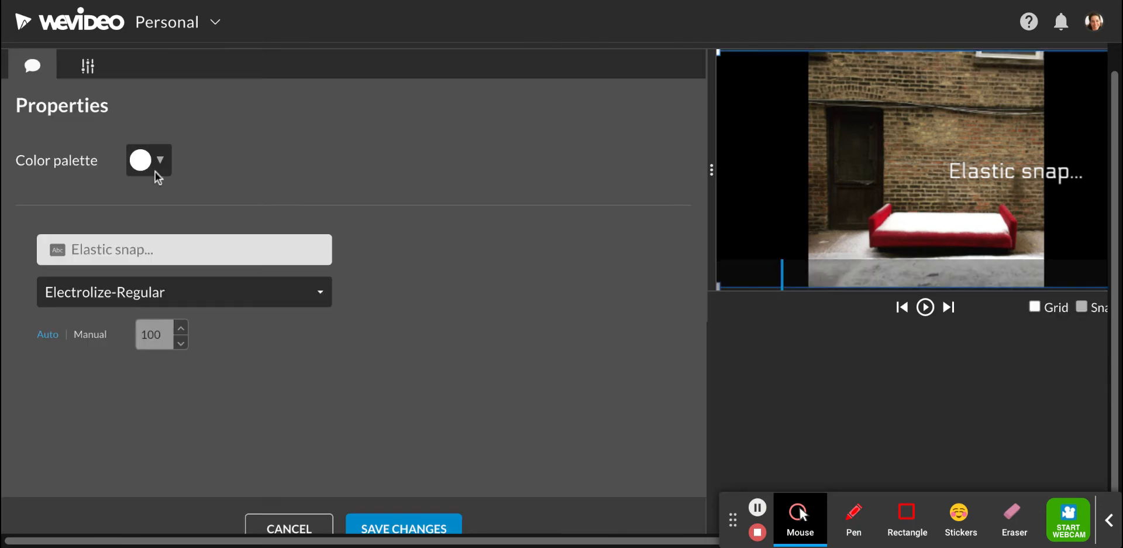
pyautogui.click(149, 253)
pyautogui.write('Winter')
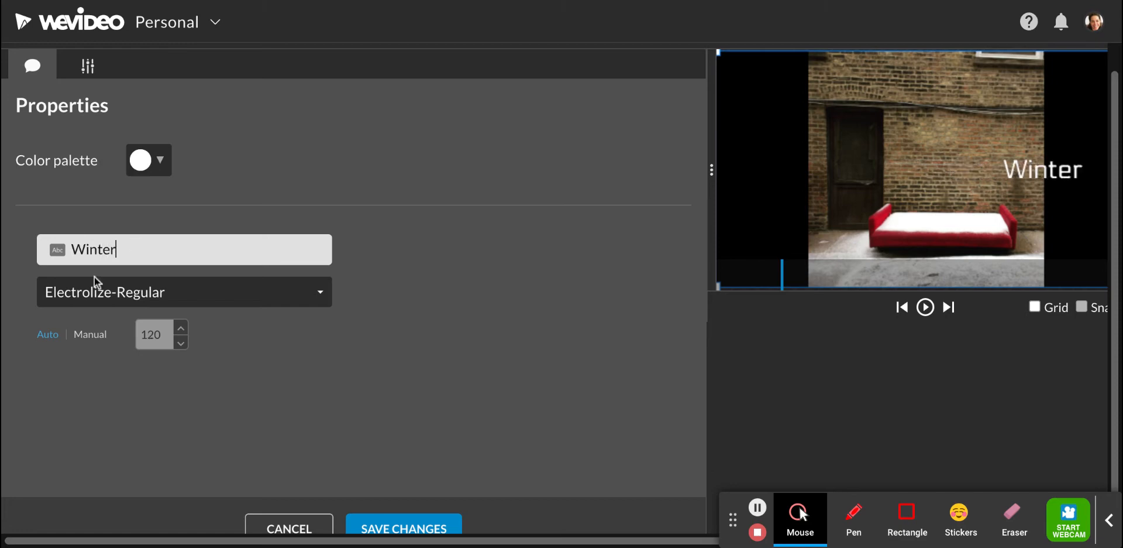
# - Try pure blue (#0000ff) and the softer blue #3d85c6 as the color of the "Winter" title
pyautogui.click(156, 161)
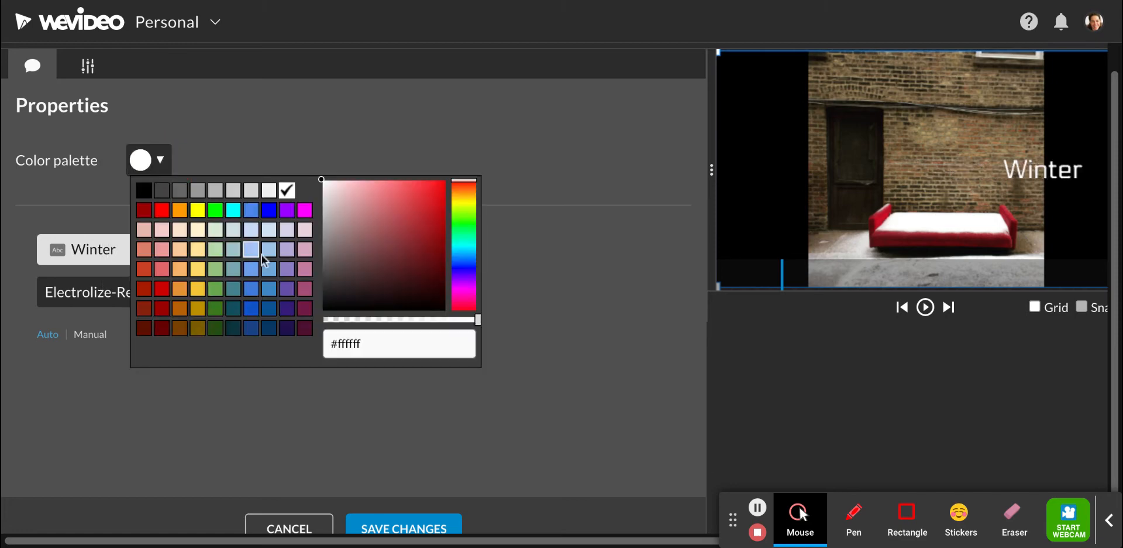
pyautogui.click(269, 210)
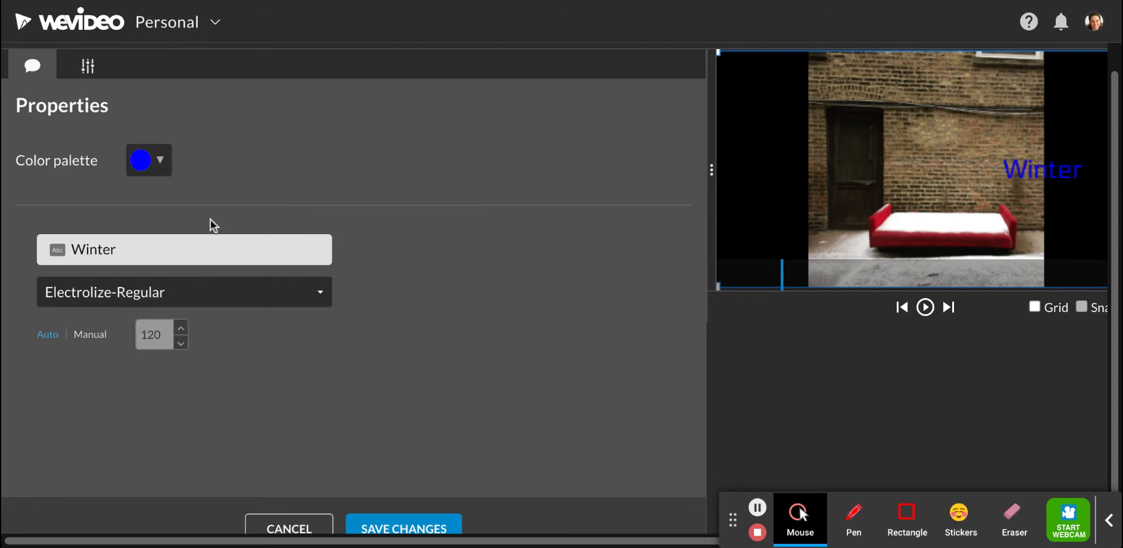
pyautogui.click(159, 162)
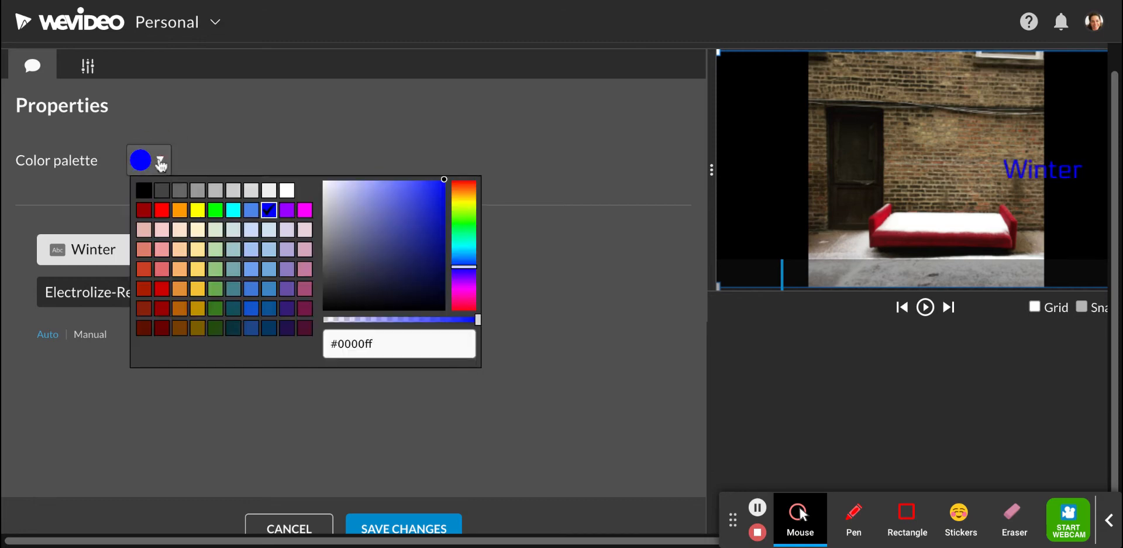
pyautogui.click(268, 289)
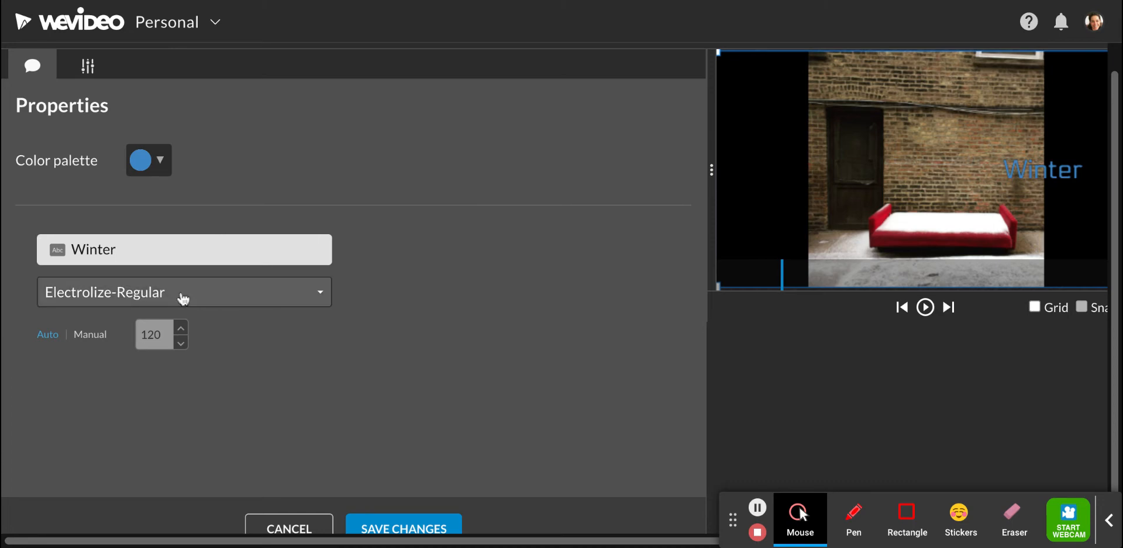
# - Change the "Winter" title's font to Alfa Slab One and move the text to just above the red sofa
pyautogui.click(181, 293)
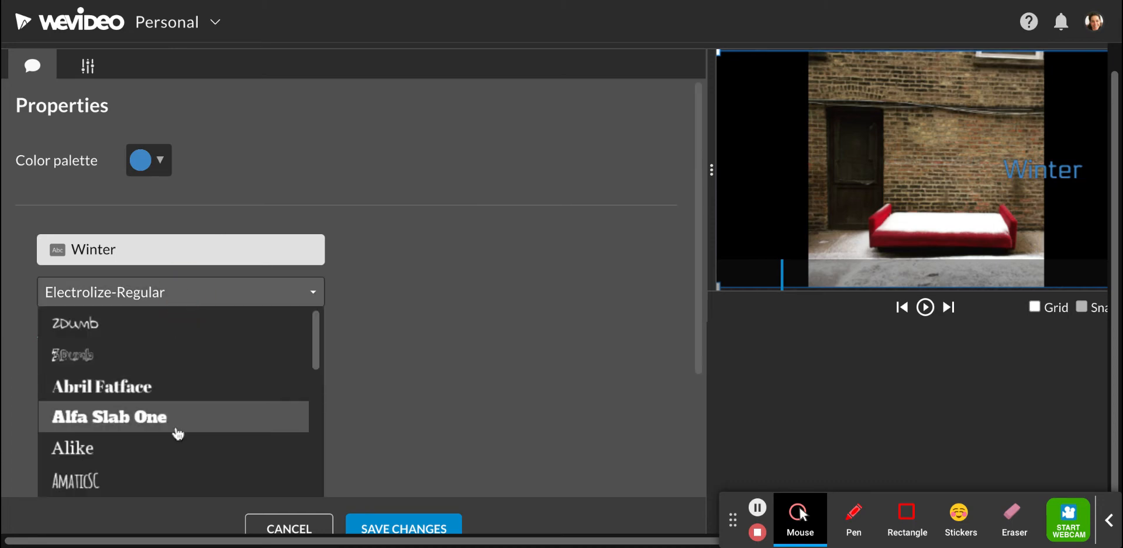
pyautogui.click(178, 416)
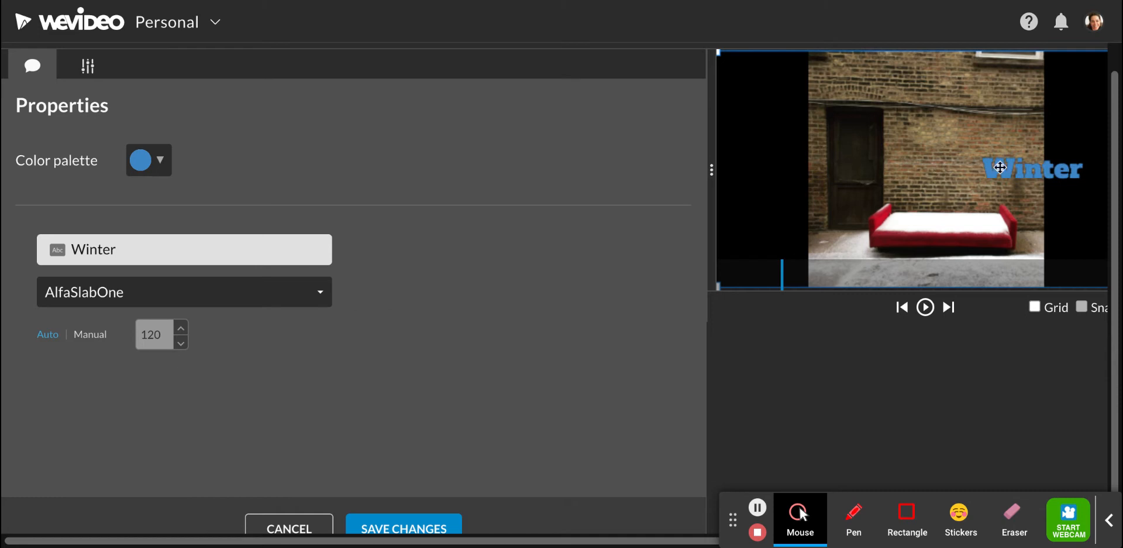
pyautogui.moveTo(1000, 167); pyautogui.dragTo(912, 190)
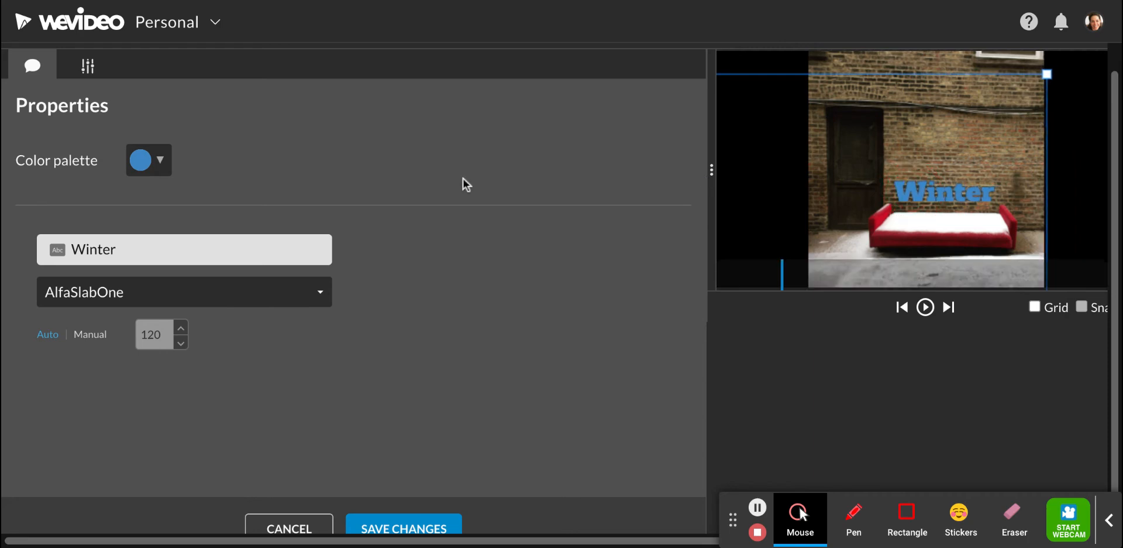
# - Switch the "Winter" title to manual font sizing, set the size to 109 and adjust its position above the sofa
pyautogui.click(94, 335)
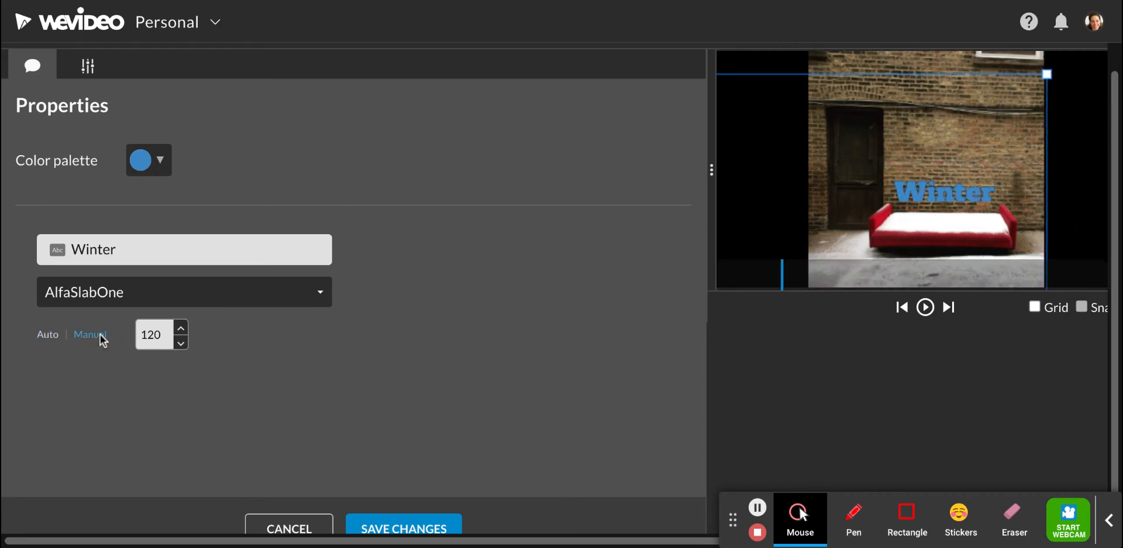
pyautogui.doubleClick(180, 345)
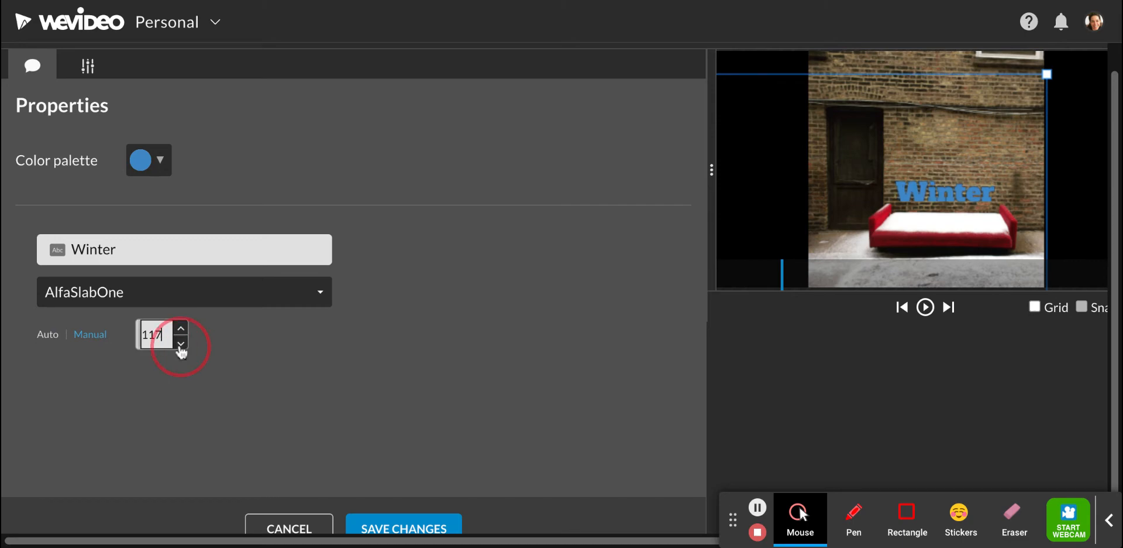
pyautogui.doubleClick(180, 346)
pyautogui.doubleClick(180, 344)
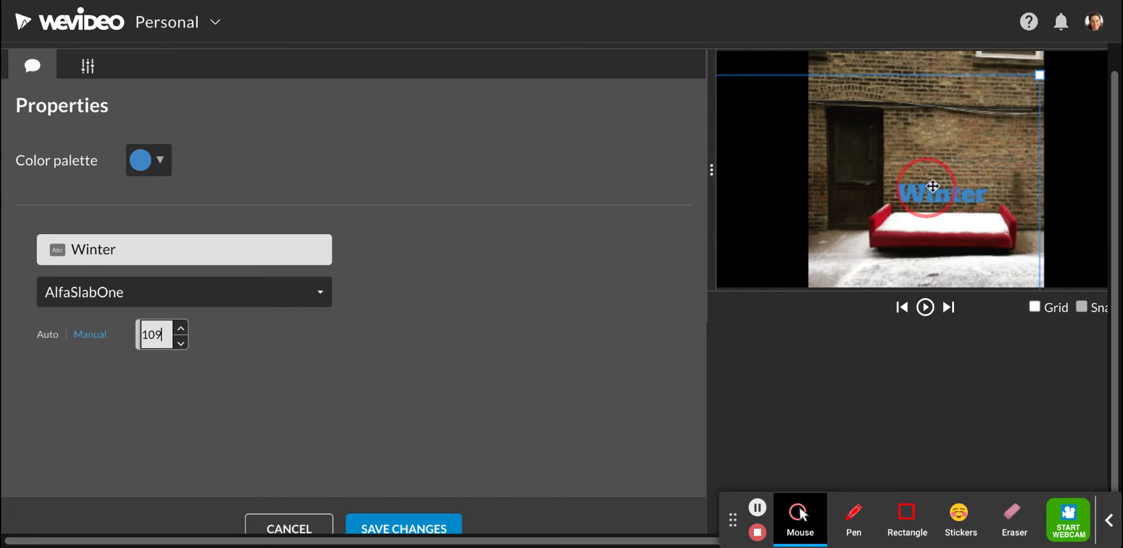
pyautogui.click(932, 186)
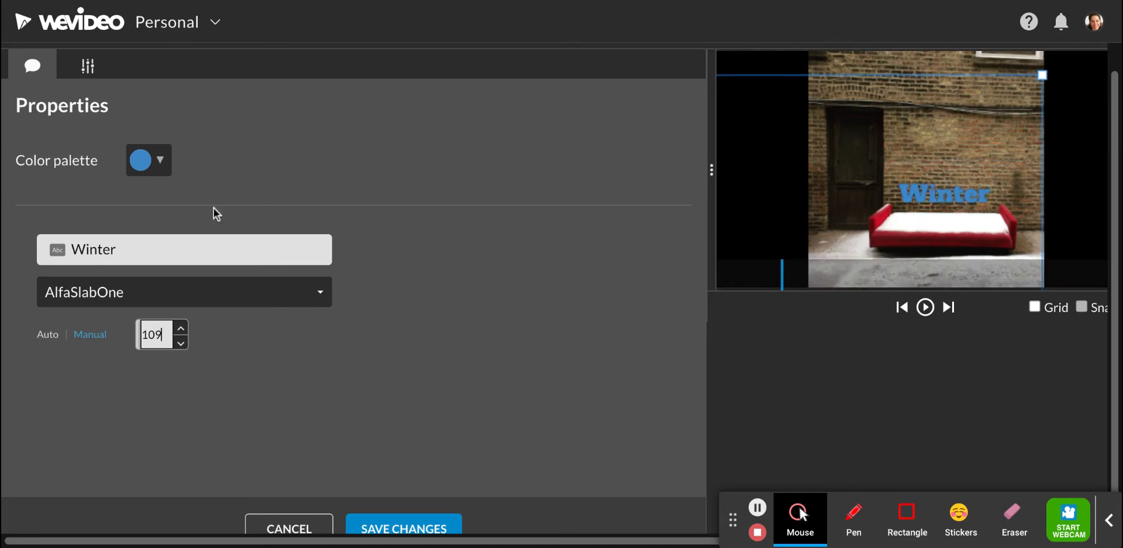
# - Recolor the "Winter" title off-white and save the changes to the title clip
pyautogui.click(162, 163)
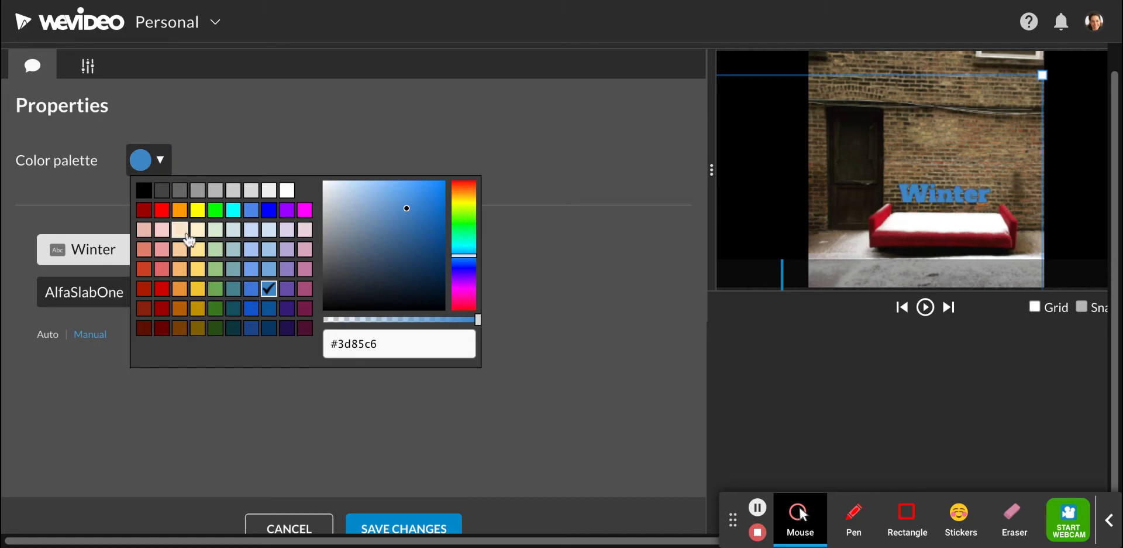
pyautogui.click(270, 191)
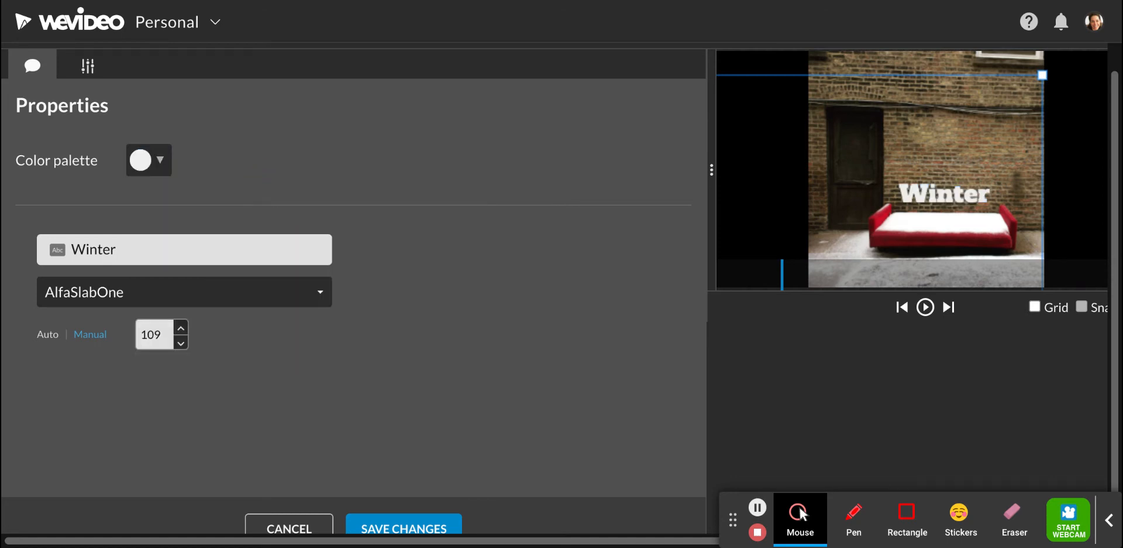
pyautogui.scroll(-1, 437, 293)
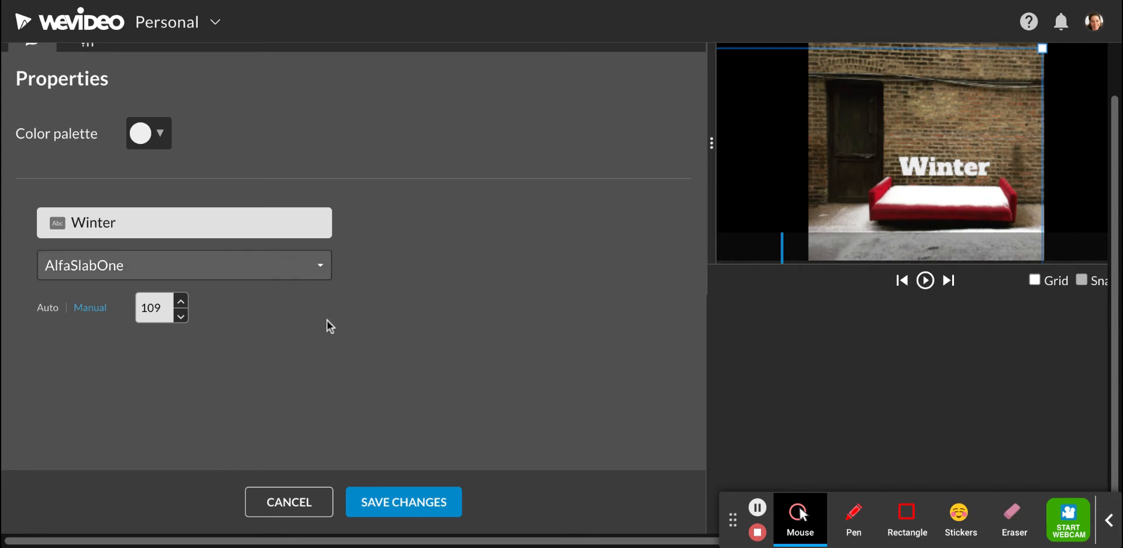
pyautogui.click(411, 513)
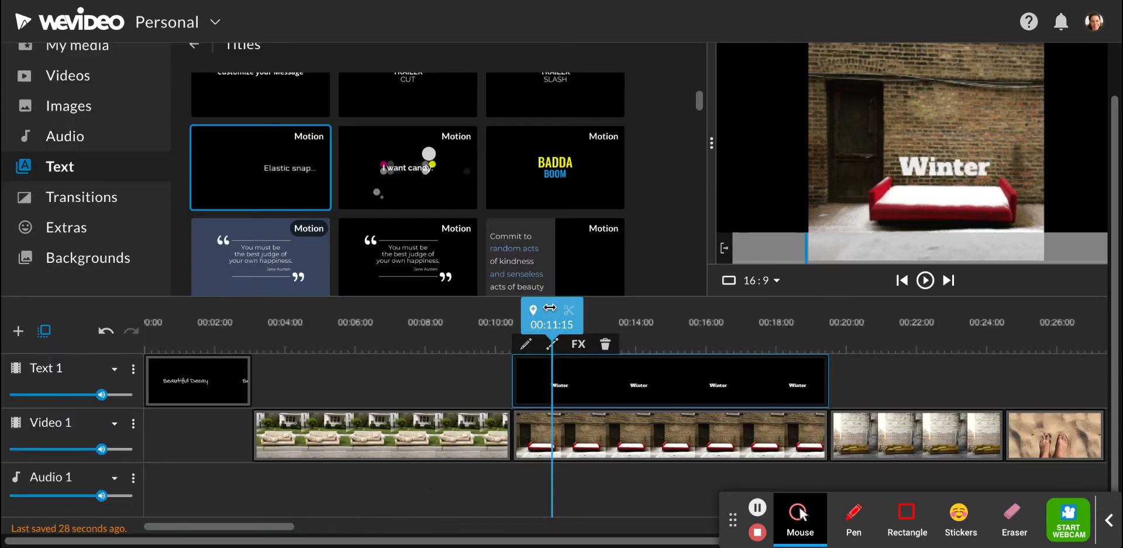
# - Preview the "Winter" title by playing the timeline from just before the second video clip
pyautogui.moveTo(550, 308)
pyautogui.mouseDown()
pyautogui.moveTo(489, 314)
pyautogui.moveTo(506, 314)
pyautogui.mouseUp()
pyautogui.press('space')
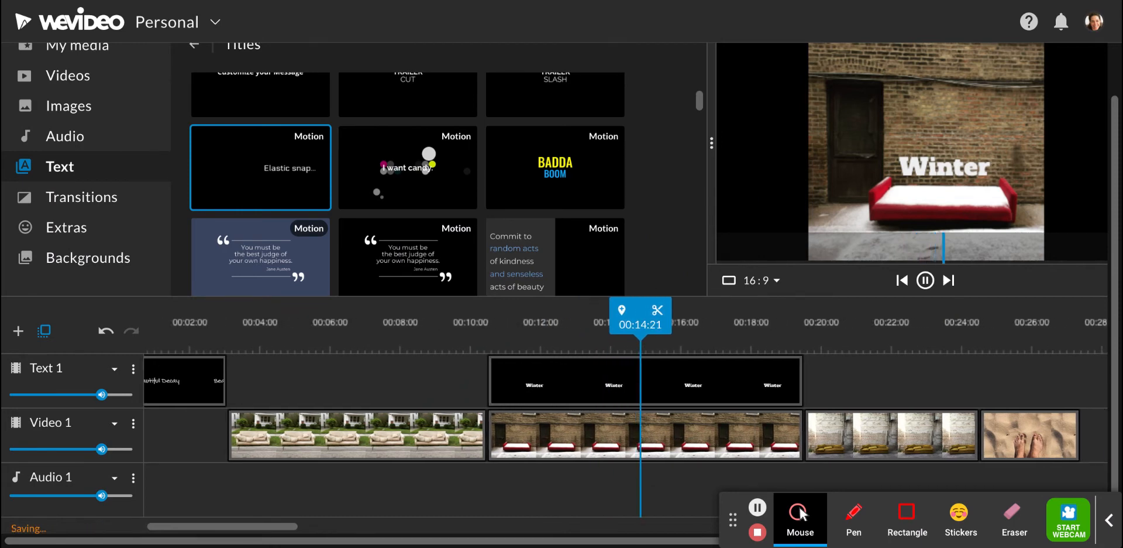
# - Move the playhead back to about 00:12:08 and replay the "Winter" title over the red sofa clip
pyautogui.click(505, 364)
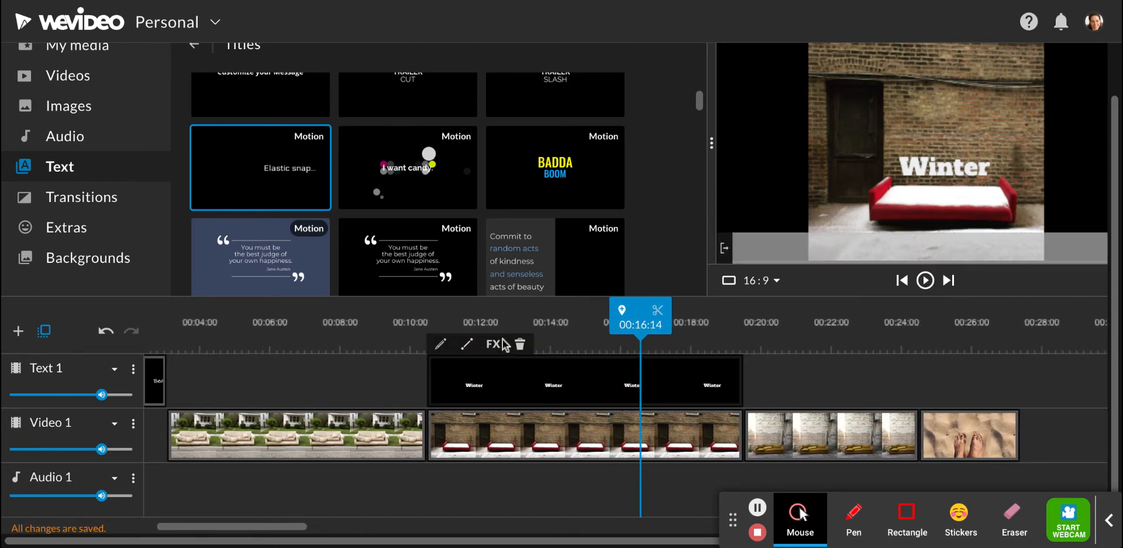
pyautogui.moveTo(640, 319); pyautogui.dragTo(534, 331)
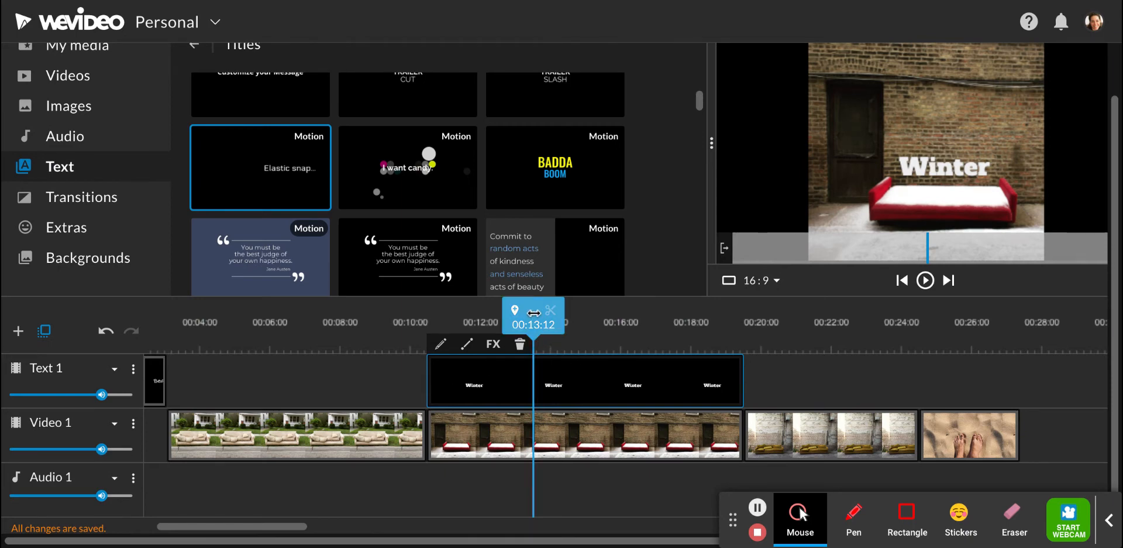
pyautogui.moveTo(534, 311); pyautogui.dragTo(517, 313)
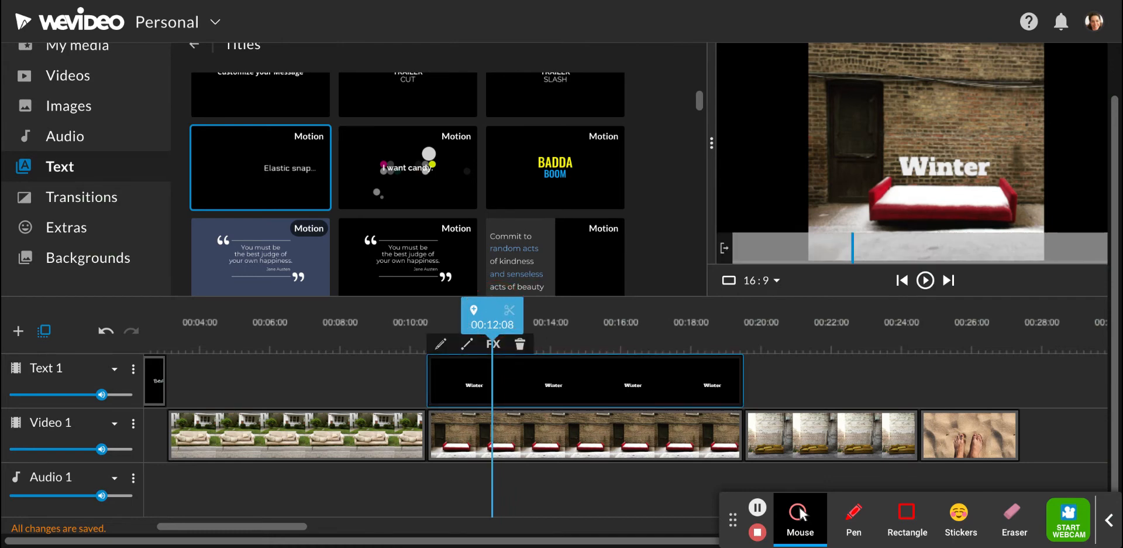
pyautogui.press('space')
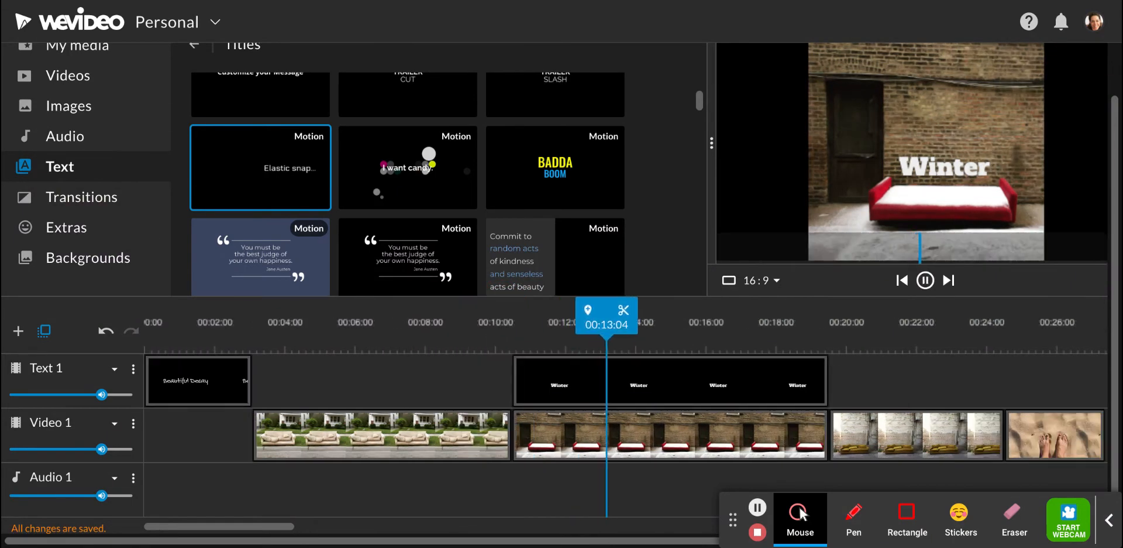
pyautogui.click(622, 332)
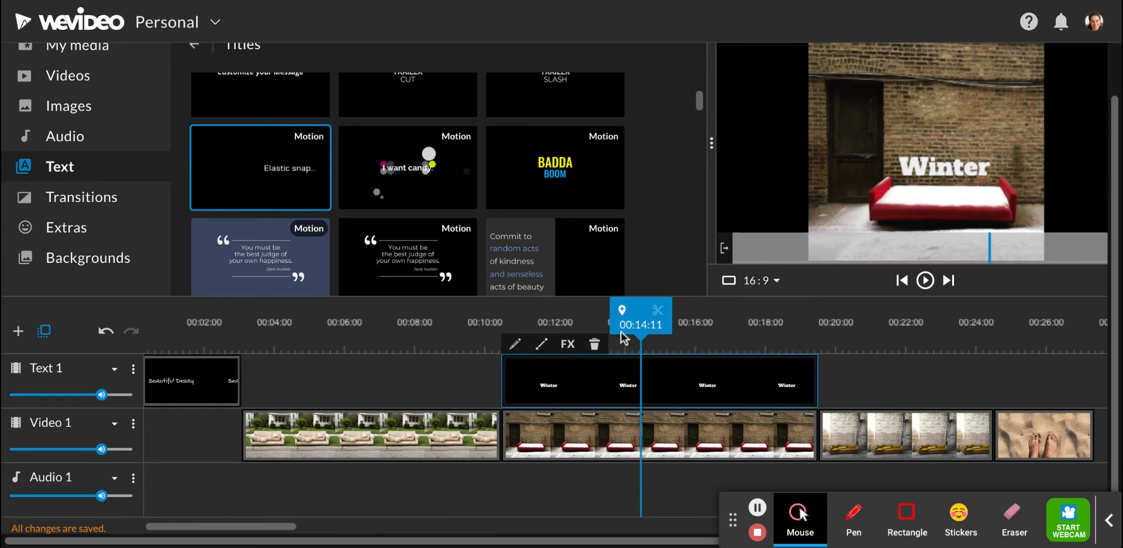
# - Trim the beginning of the "Winter" title so that it starts at about 00:14:02 on the timeline
pyautogui.moveTo(642, 317); pyautogui.dragTo(623, 316)
pyautogui.click(527, 381)
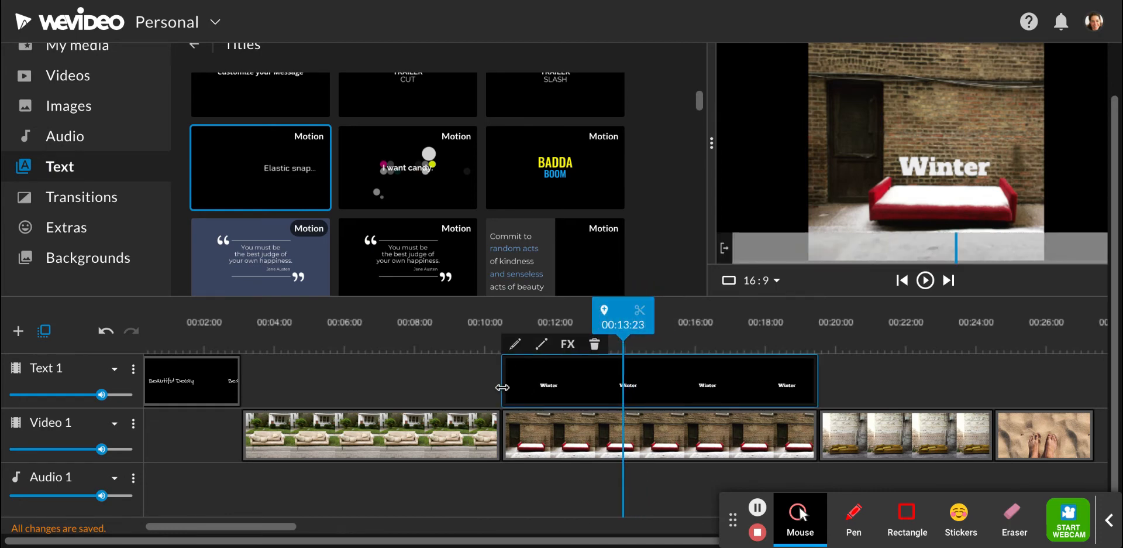
pyautogui.moveTo(504, 386); pyautogui.dragTo(629, 381)
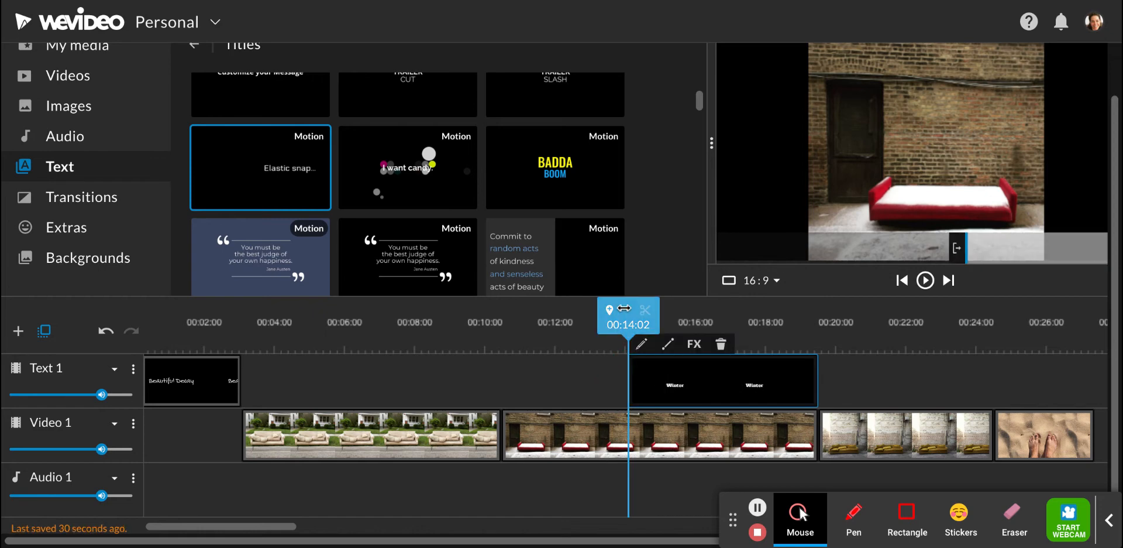
# - Preview the shortened "Winter" title by playing from about 00:12:06 into the yellow sofa clip
pyautogui.moveTo(624, 308); pyautogui.dragTo(561, 308)
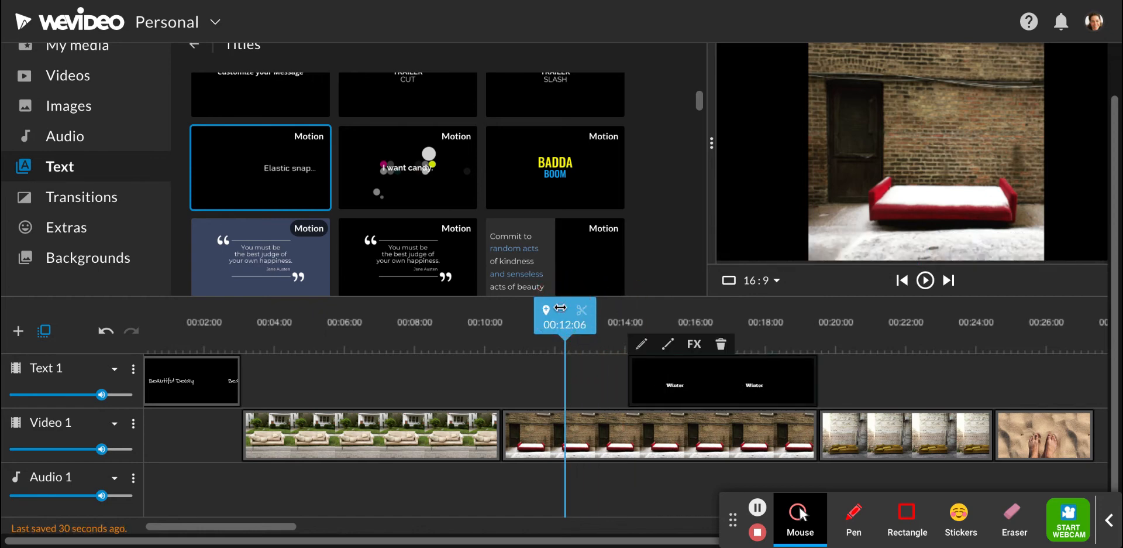
pyautogui.press('space')
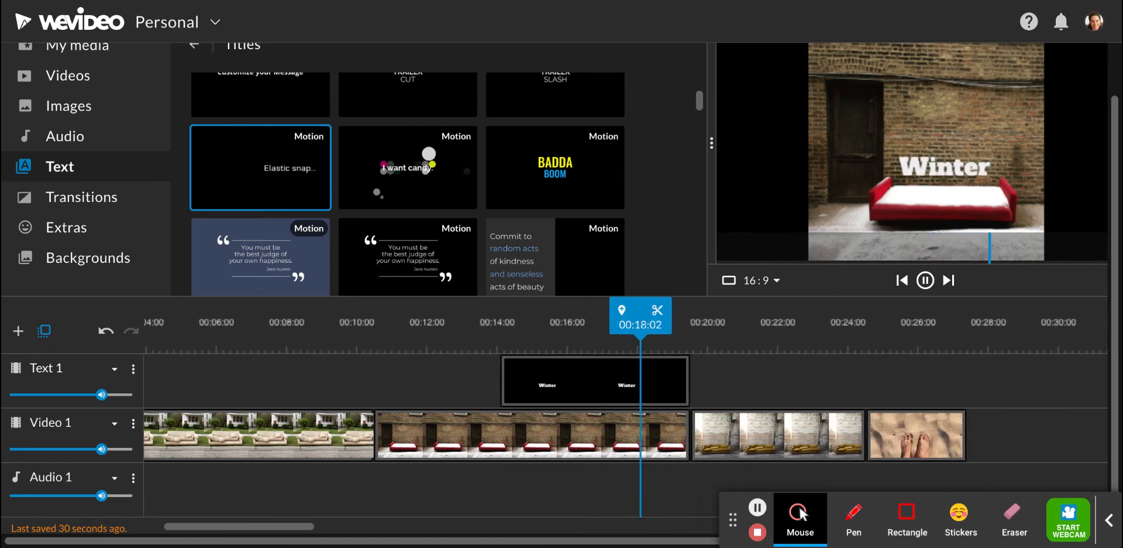
pyautogui.press('space')
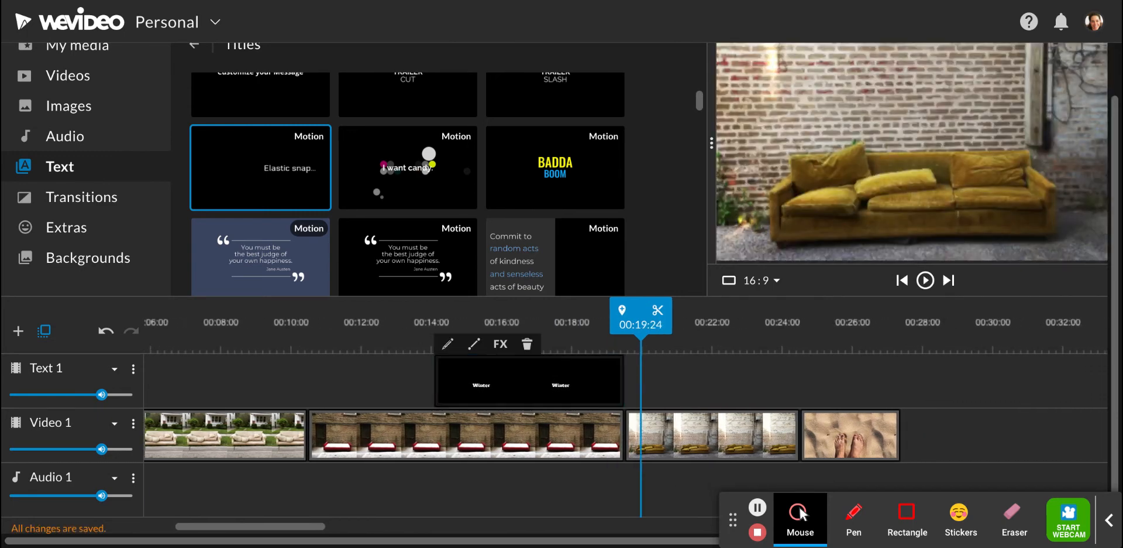
# - Compare the "Winter" overlay with the standalone "Beautiful Decay" title by viewing frames of both on the timeline
pyautogui.click(529, 380)
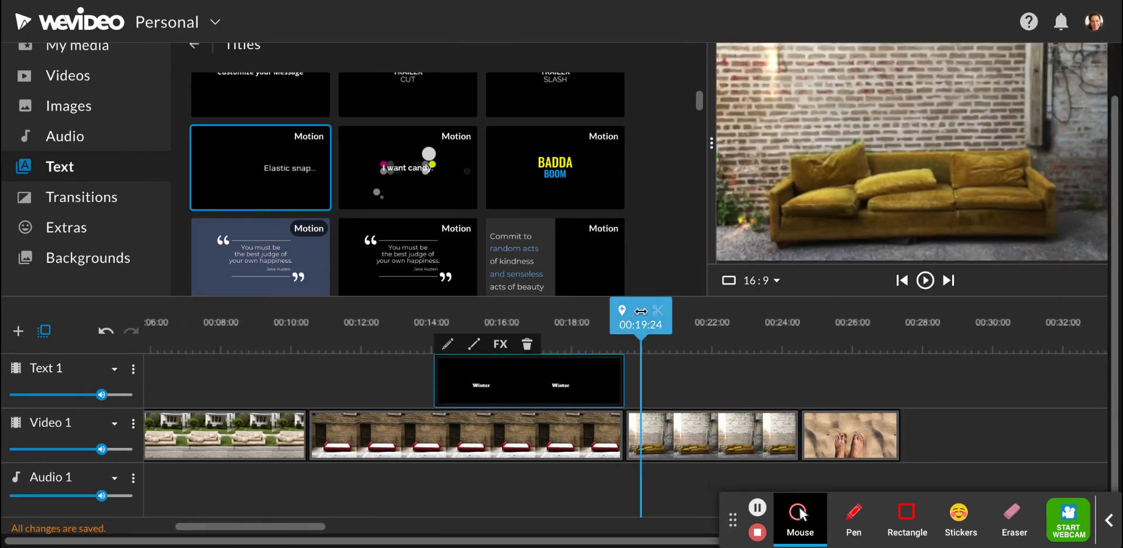
pyautogui.moveTo(641, 310); pyautogui.dragTo(506, 311)
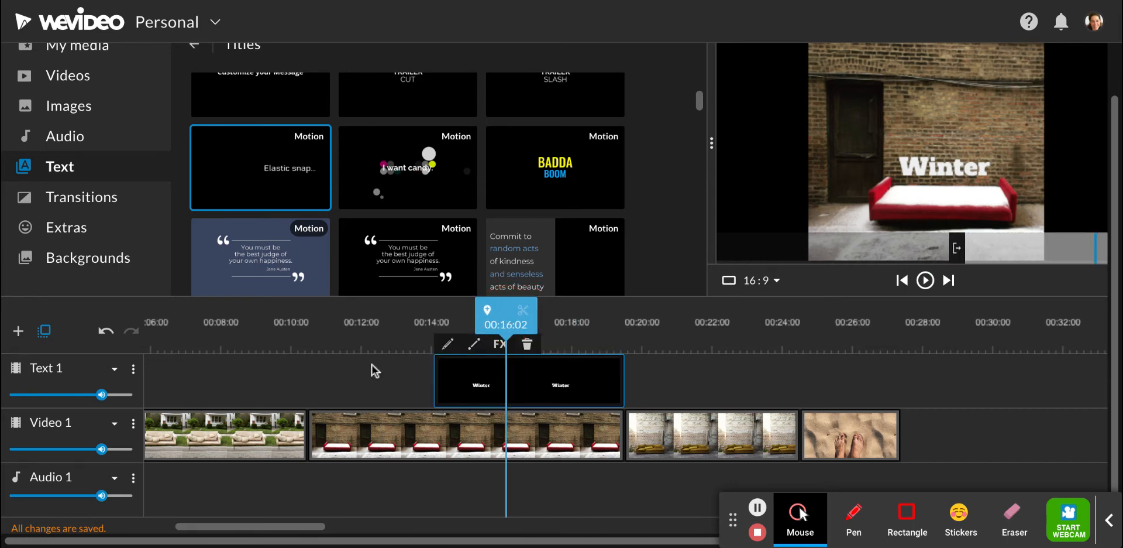
pyautogui.hscroll(-3, 353, 395)
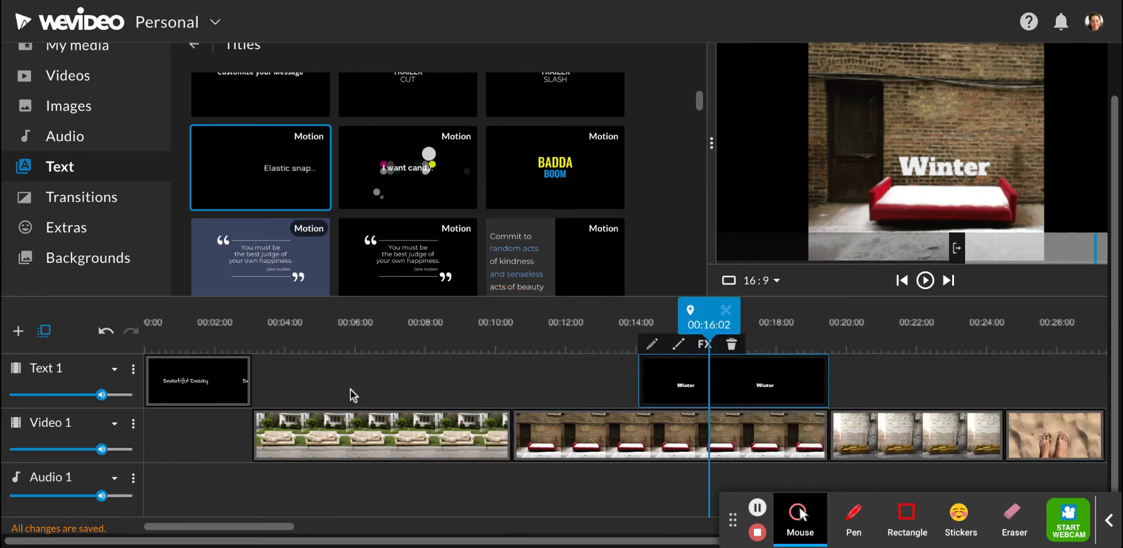
pyautogui.click(182, 341)
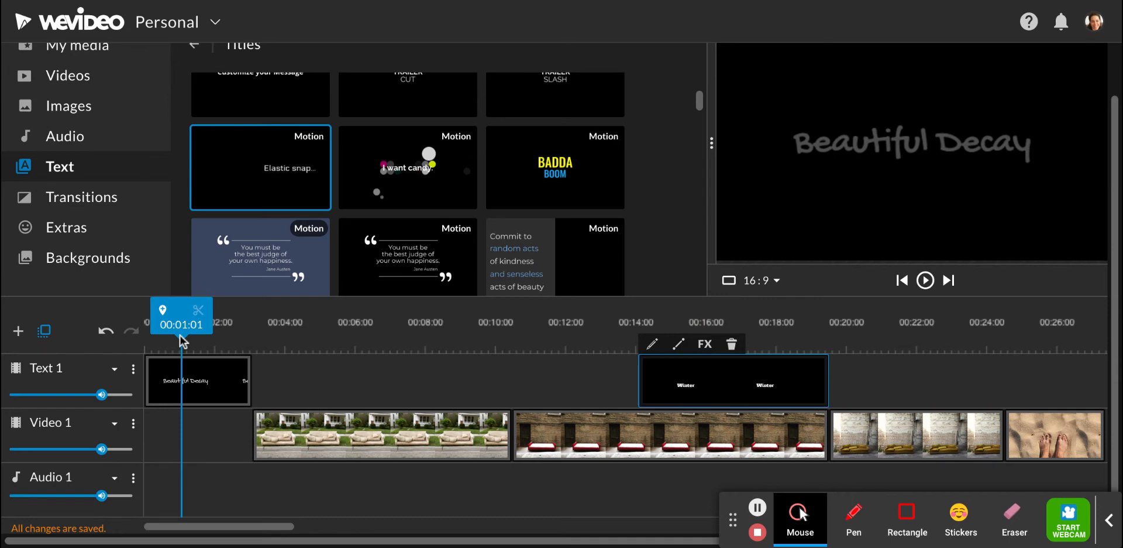
pyautogui.click(678, 329)
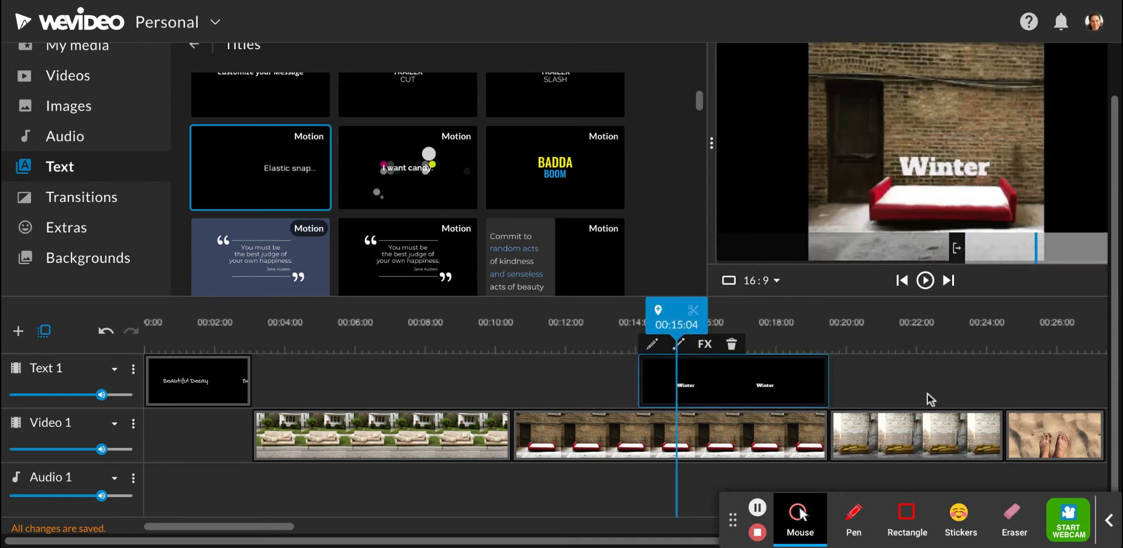
pyautogui.hscroll(5, 930, 400)
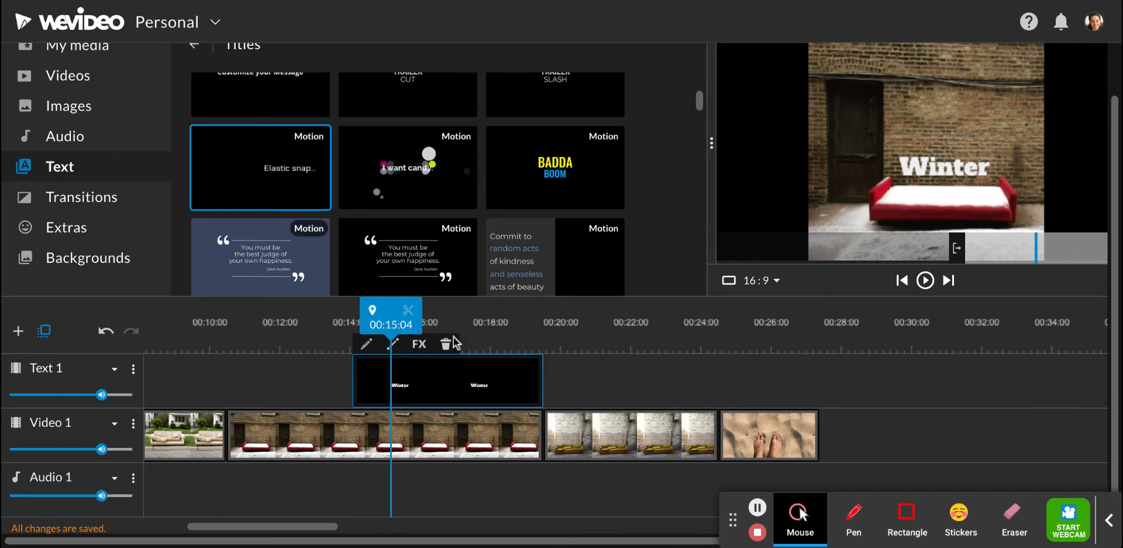
pyautogui.click(480, 335)
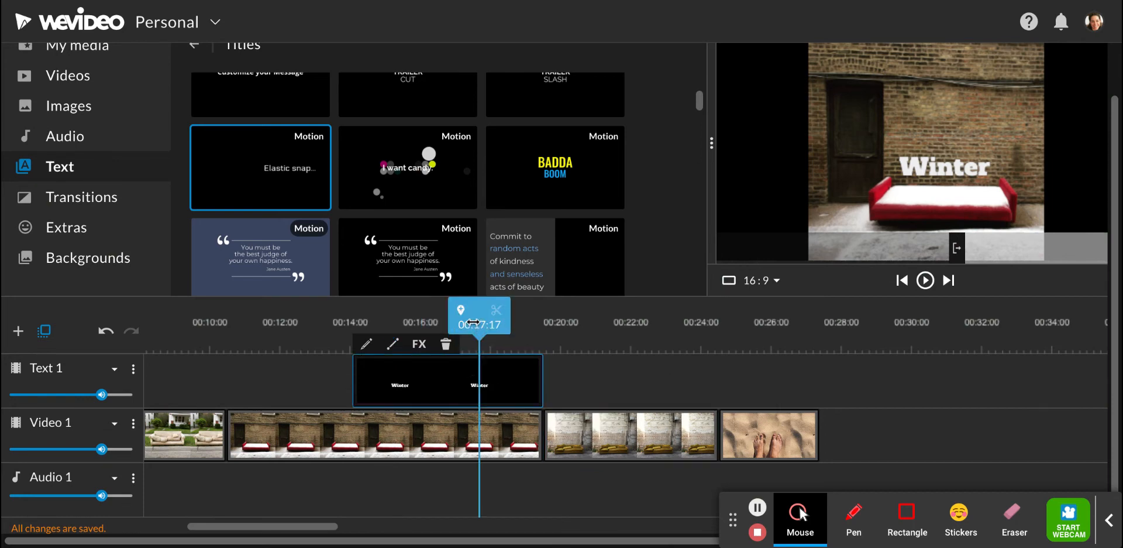
# - Select the yellow sofa and feet clips together and shift them to about 00:24:19, leaving a gap after the red sofa clip
pyautogui.moveTo(602, 375); pyautogui.dragTo(811, 473)
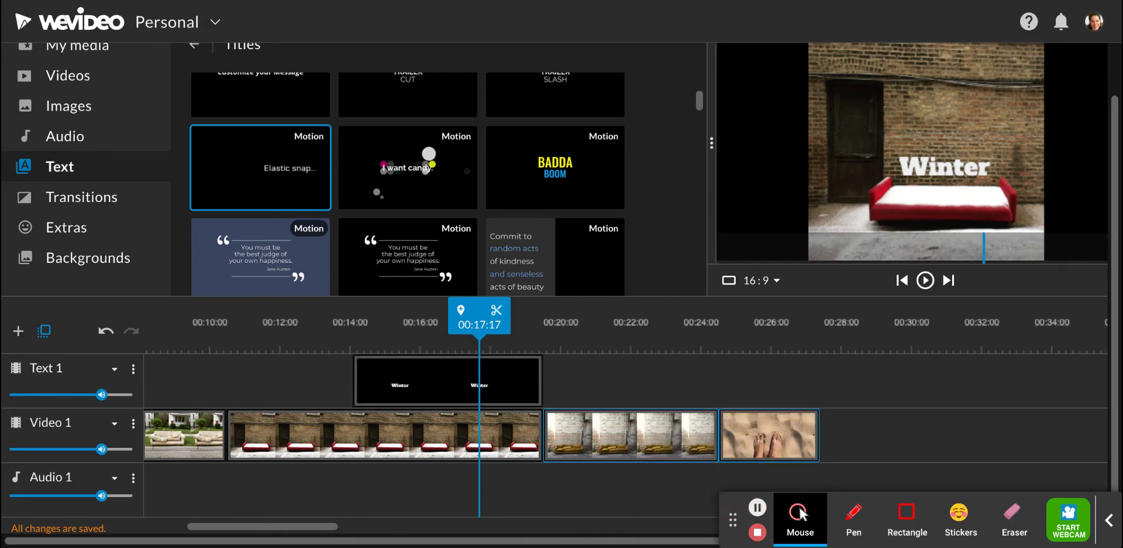
pyautogui.moveTo(866, 368); pyautogui.dragTo(658, 471)
pyautogui.moveTo(609, 431); pyautogui.dragTo(793, 433)
# - Preview the "BADDA BOOM" motion title and add it to the Text 1 track right after the "Winter" title
pyautogui.scroll(3, 540, 158)
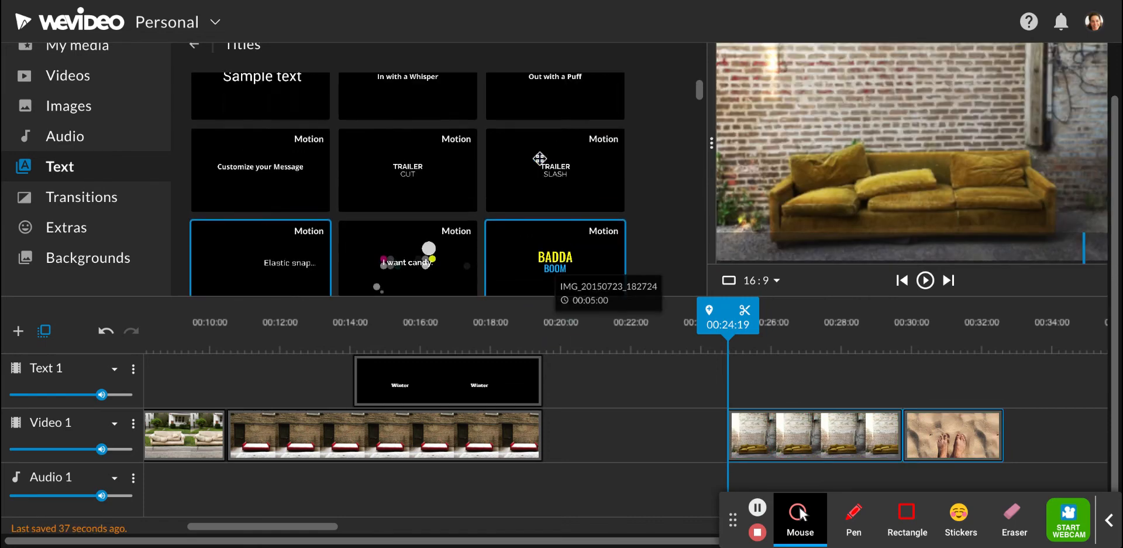
pyautogui.scroll(-3, 539, 157)
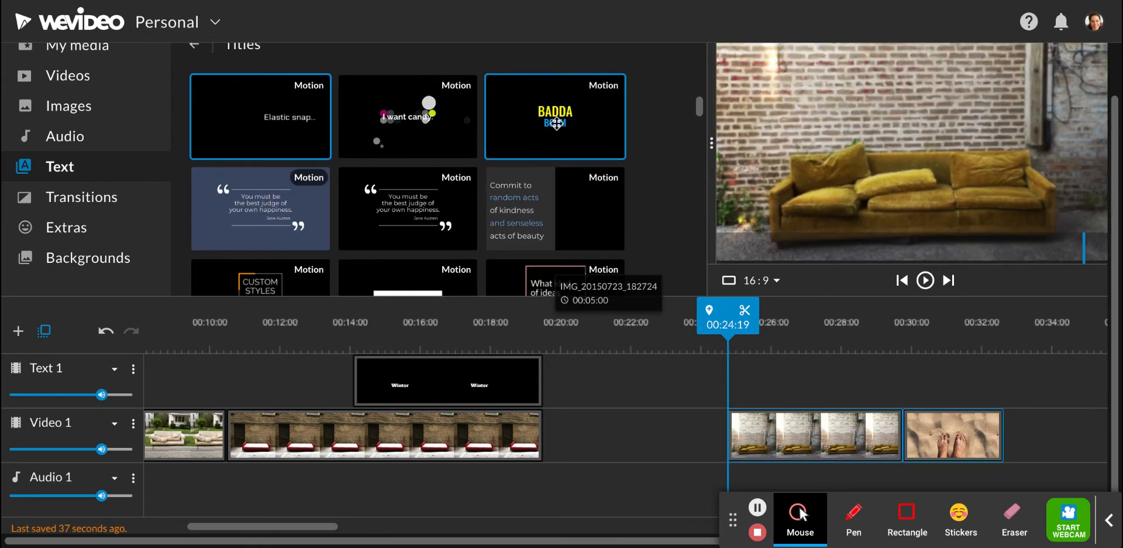
pyautogui.click(556, 123)
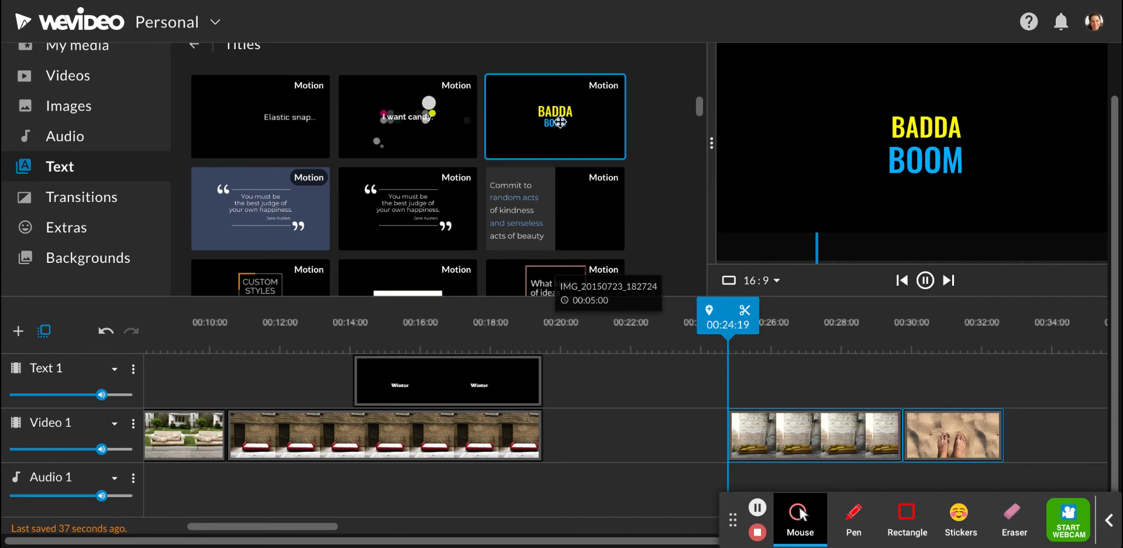
pyautogui.moveTo(559, 122); pyautogui.dragTo(561, 382)
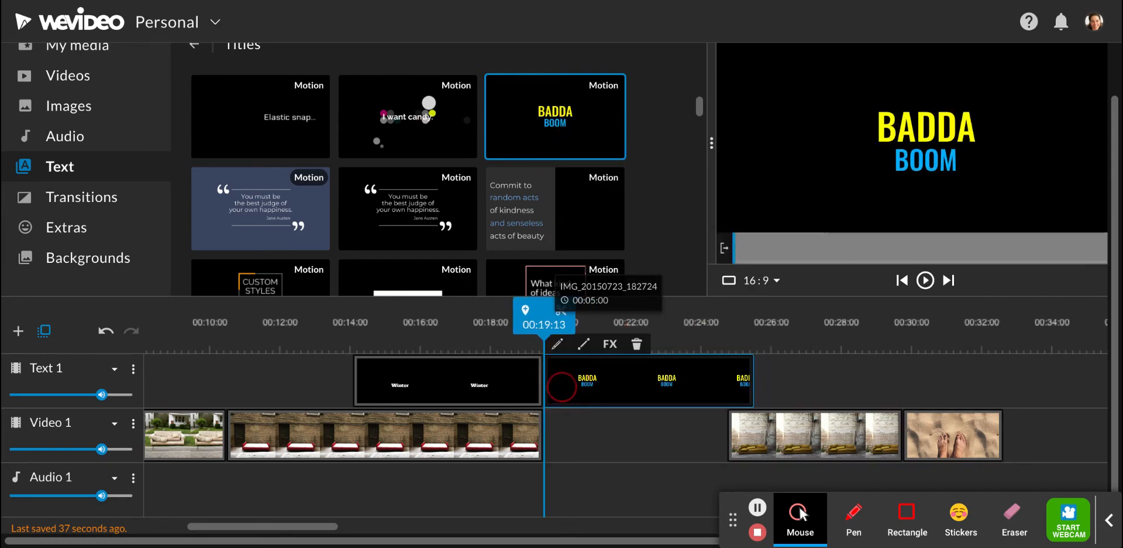
# - Scrub through the "BADDA BOOM" title and trim its end to 00:22:12
pyautogui.moveTo(562, 310); pyautogui.dragTo(598, 318)
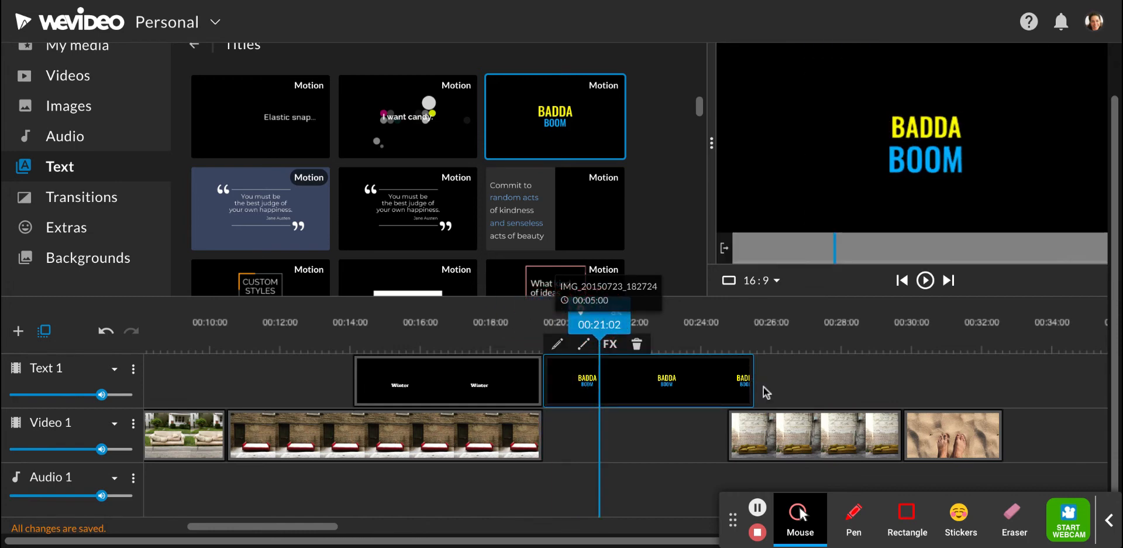
pyautogui.moveTo(752, 381); pyautogui.dragTo(626, 387)
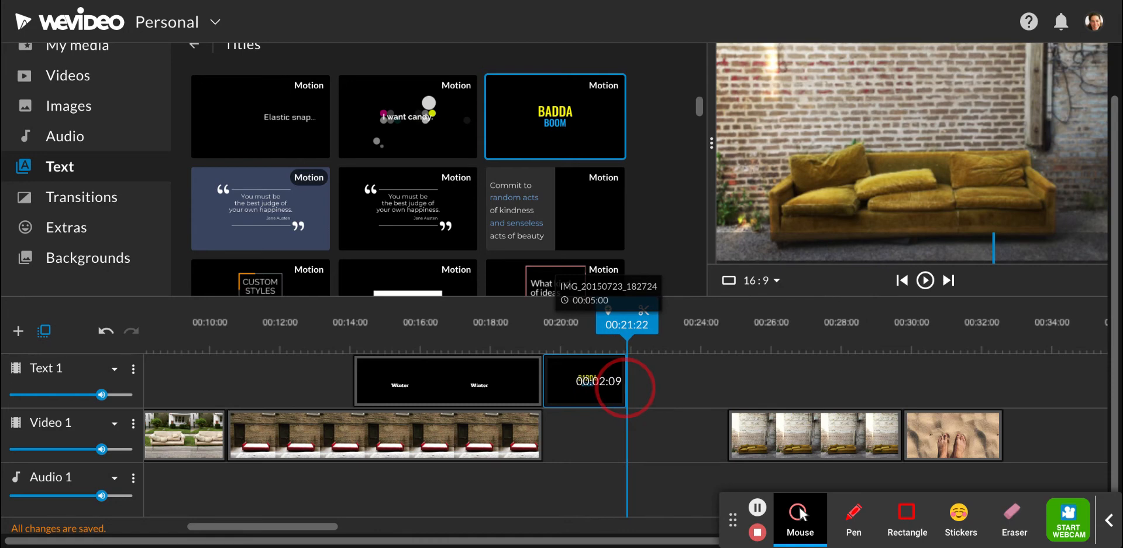
pyautogui.moveTo(625, 387); pyautogui.dragTo(648, 387)
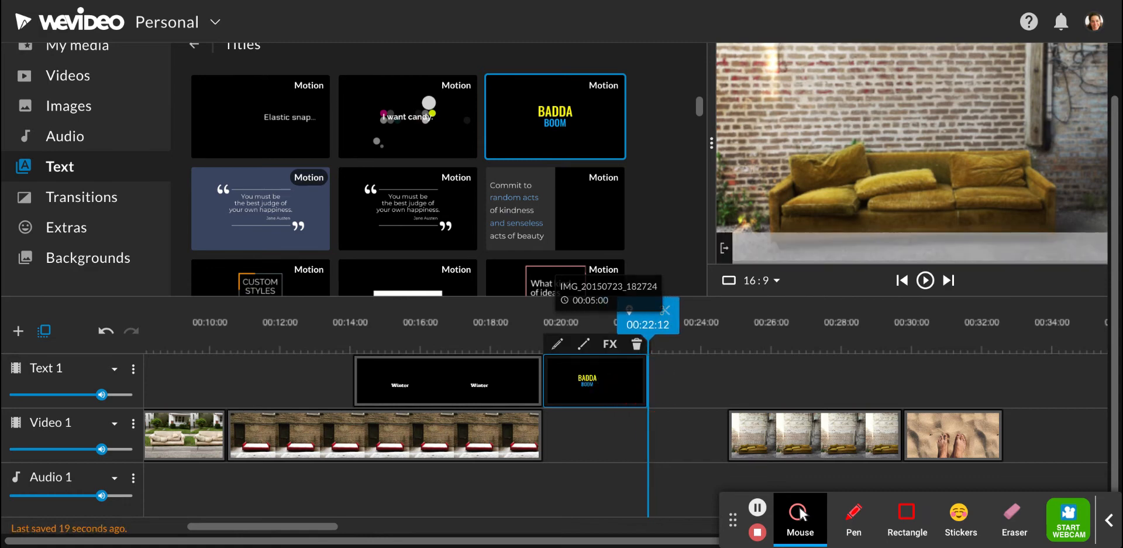
# - Move the yellow sofa and feet clips together to 00:22:12, directly after the "BADDA BOOM" title, and check the tracks below
pyautogui.moveTo(780, 367); pyautogui.dragTo(834, 436)
pyautogui.scroll(-2, 834, 436)
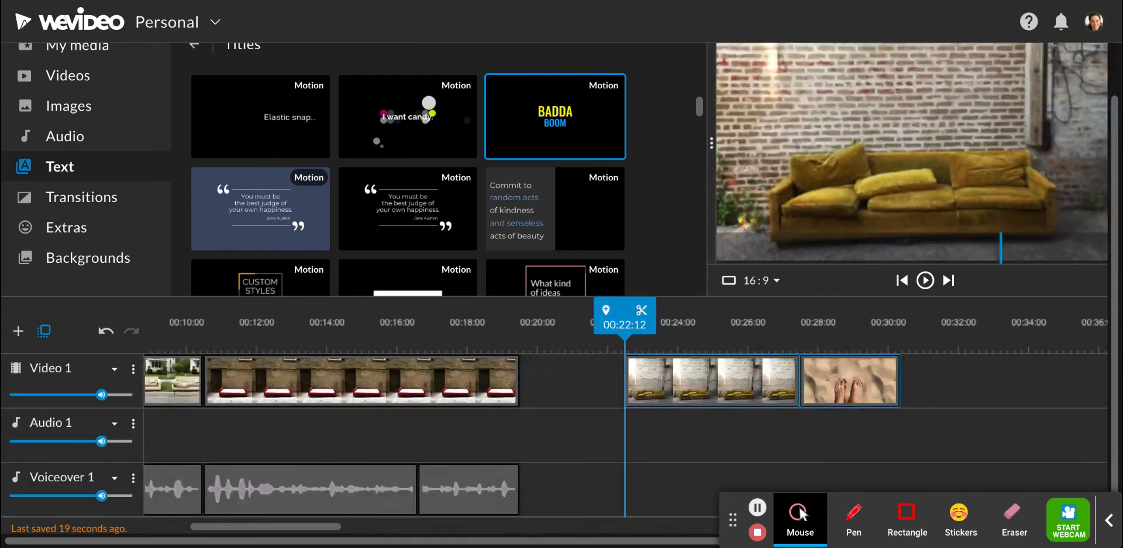
pyautogui.hscroll(1, 718, 450)
pyautogui.scroll(-1, 718, 450)
pyautogui.hscroll(-2, 718, 449)
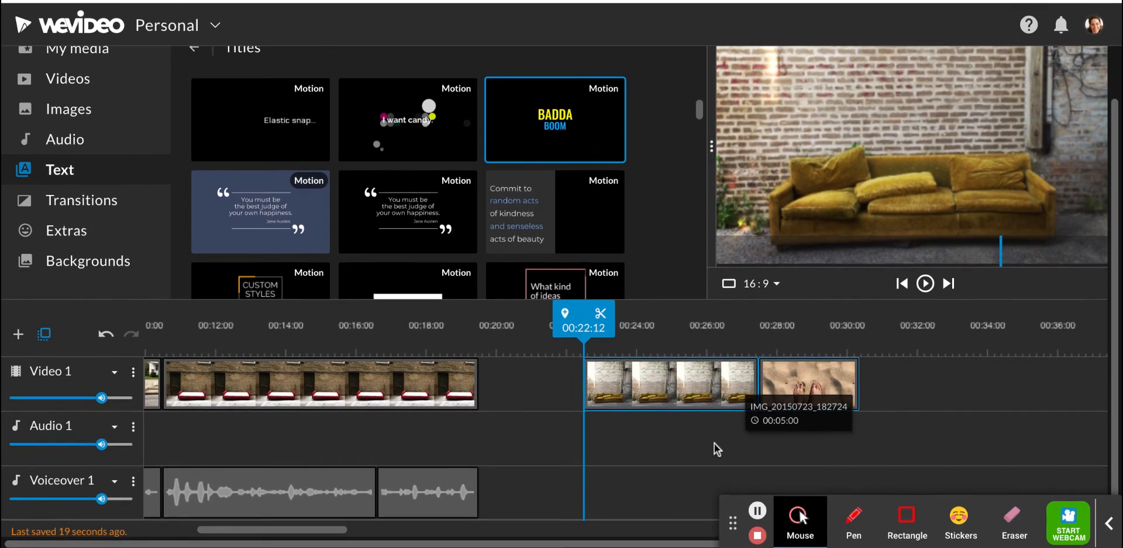
pyautogui.scroll(2, 718, 449)
pyautogui.hscroll(-1, 718, 450)
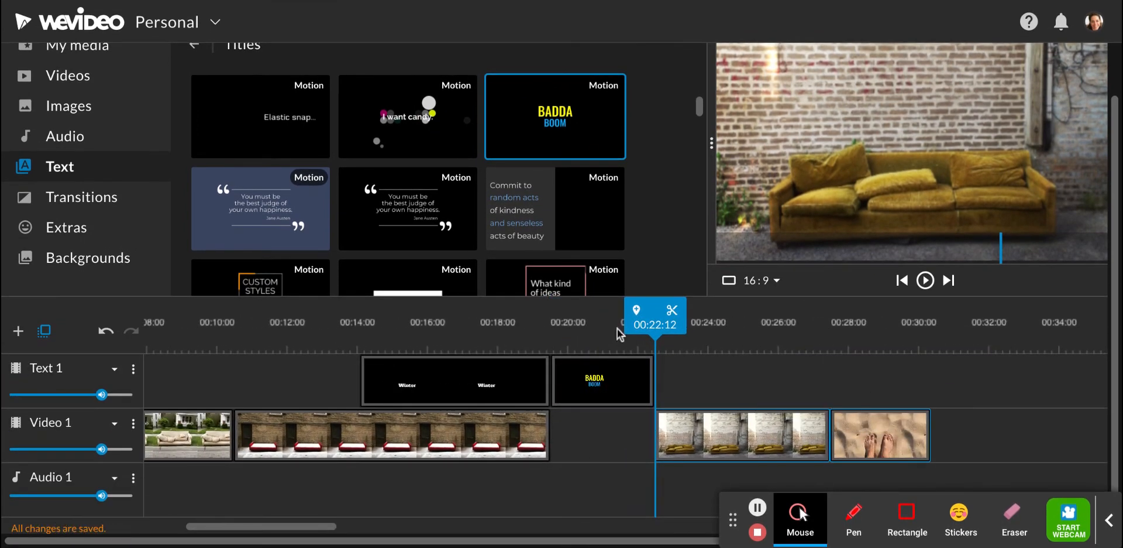
# - Open the "BADDA BOOM" title for editing and replace its first line with "This couch"
pyautogui.click(603, 328)
pyautogui.doubleClick(620, 390)
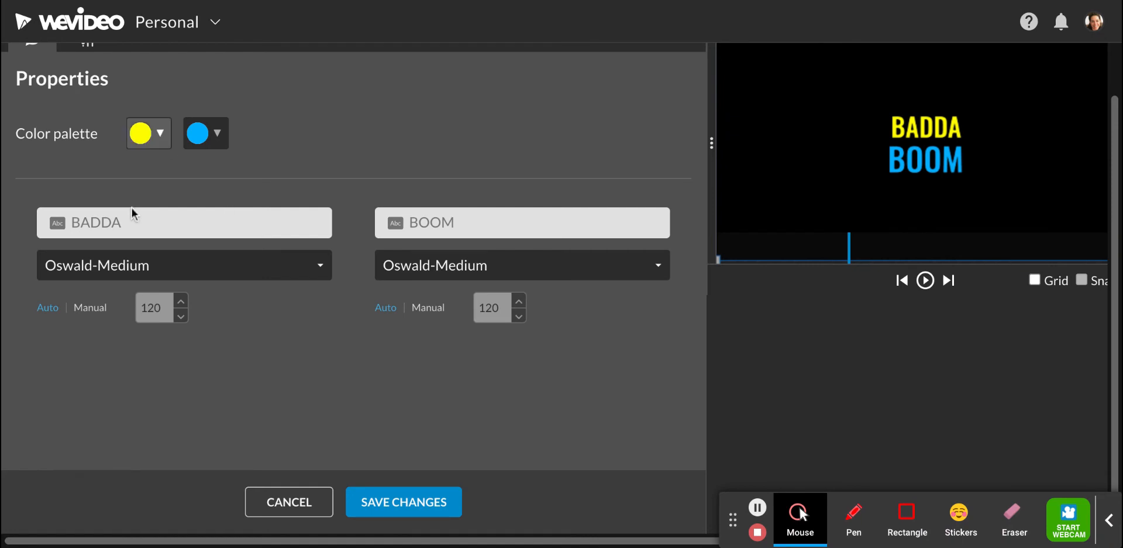
pyautogui.click(129, 229)
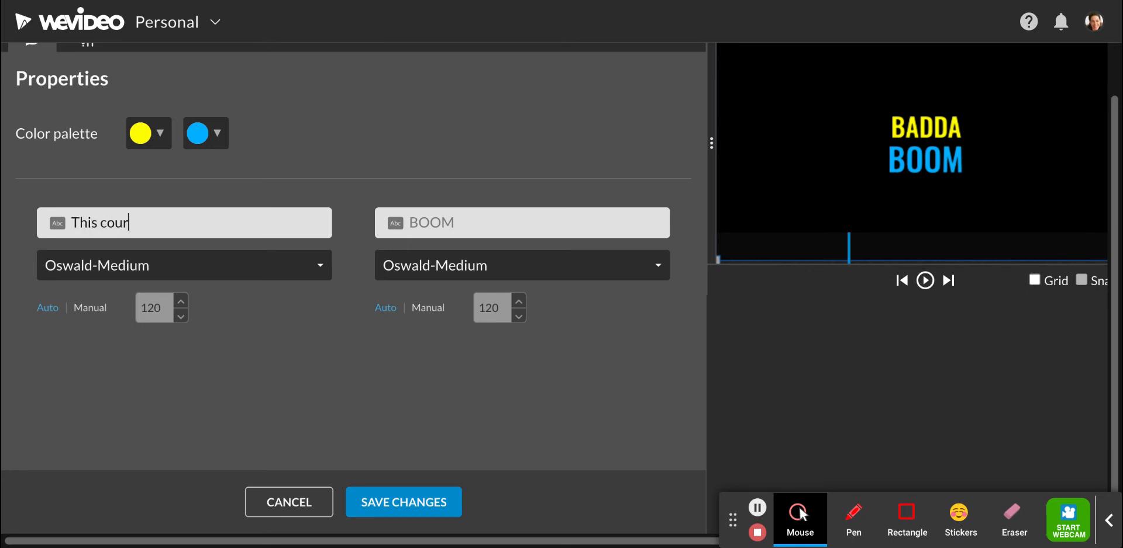
pyautogui.write('This courch')
pyautogui.press('BackSpace')
pyautogui.press('BackSpace')
pyautogui.write('c')
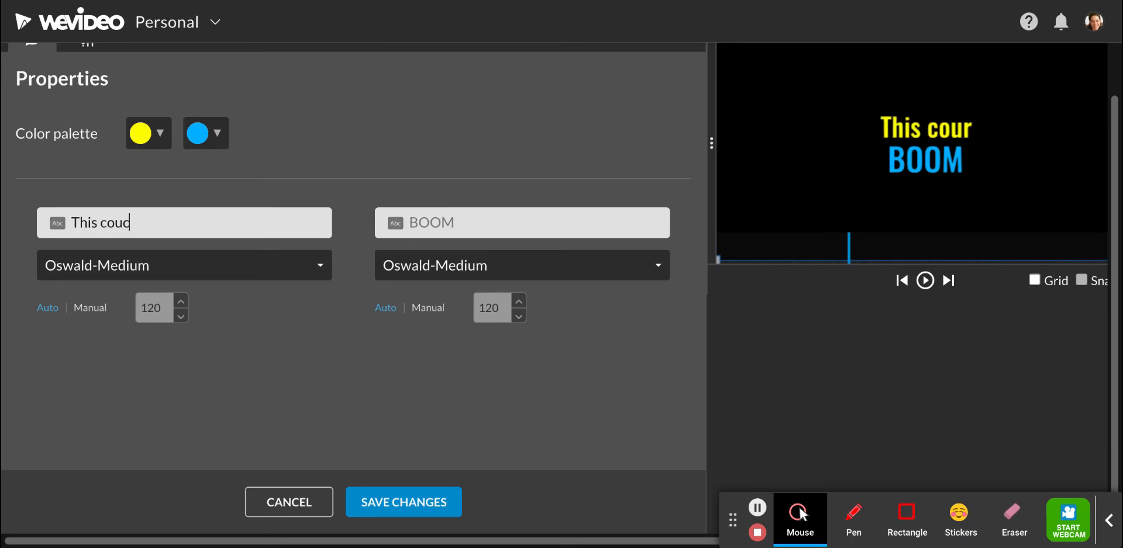
pyautogui.write('h')
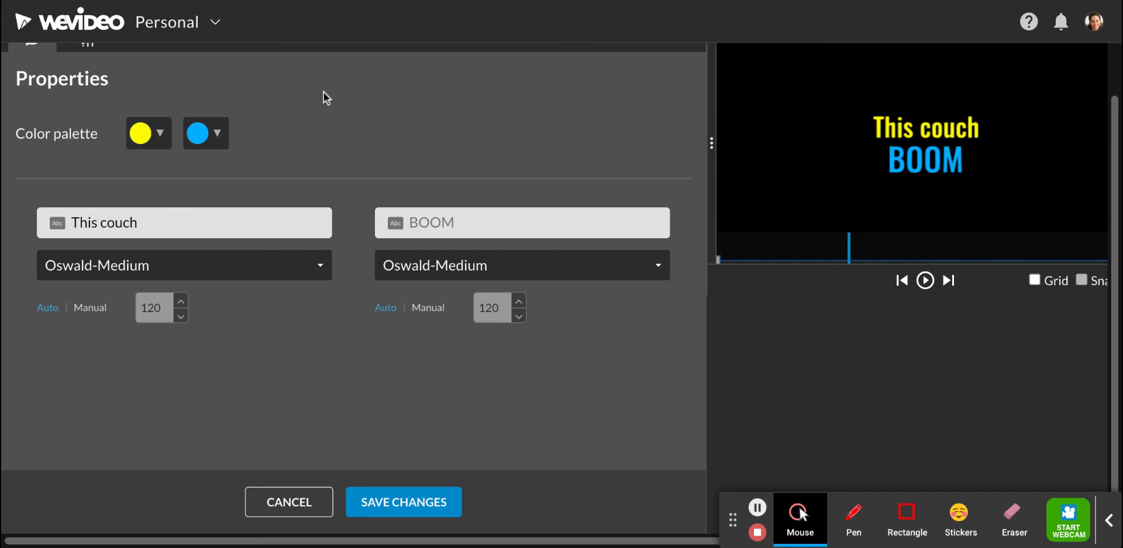
# - Color the title's first line "This couch" salmon pink and set its font to FluxArchitect
pyautogui.click(160, 134)
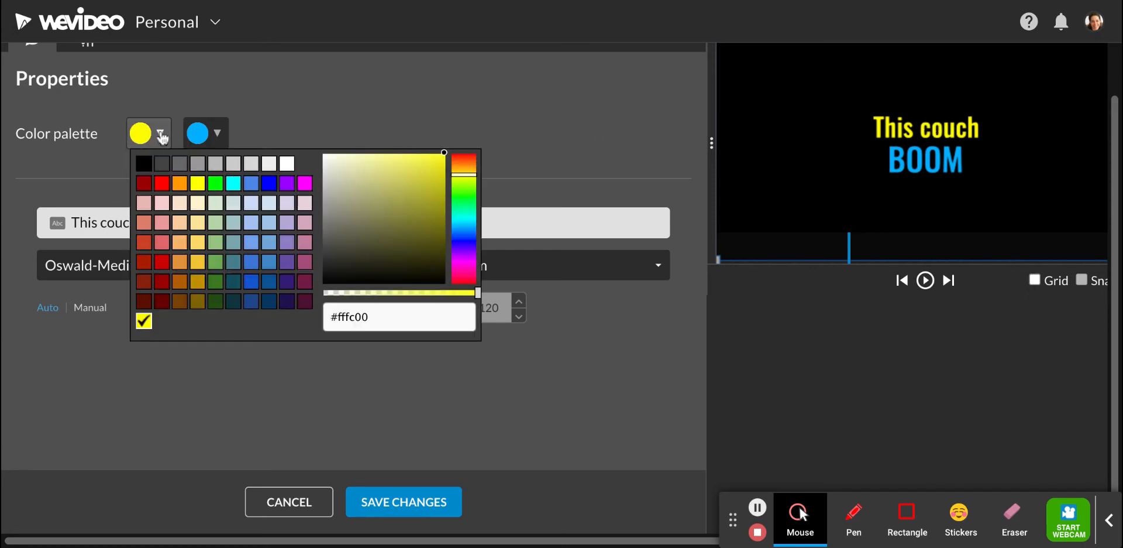
pyautogui.click(162, 223)
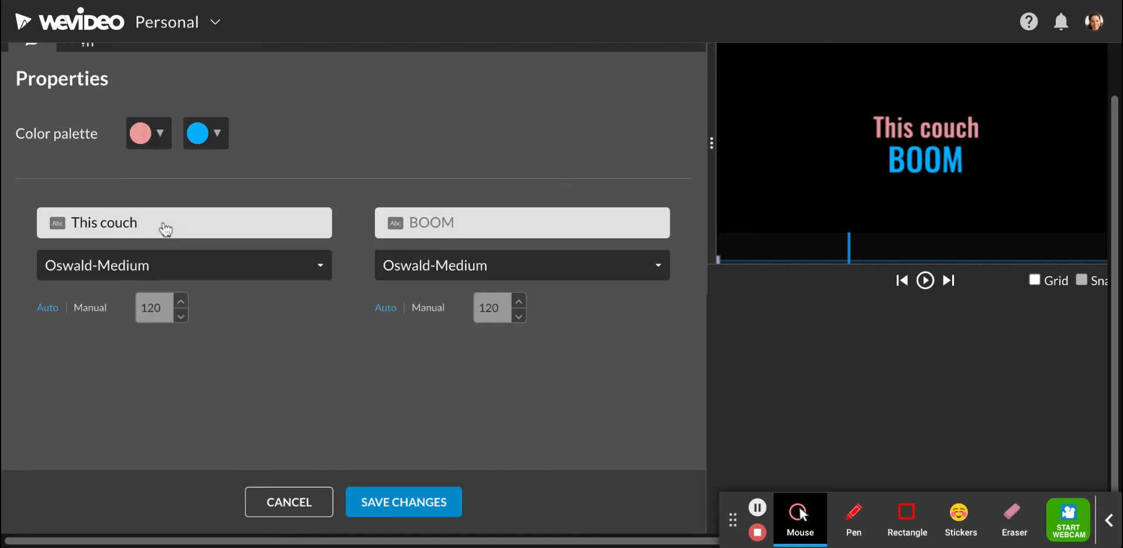
pyautogui.click(319, 264)
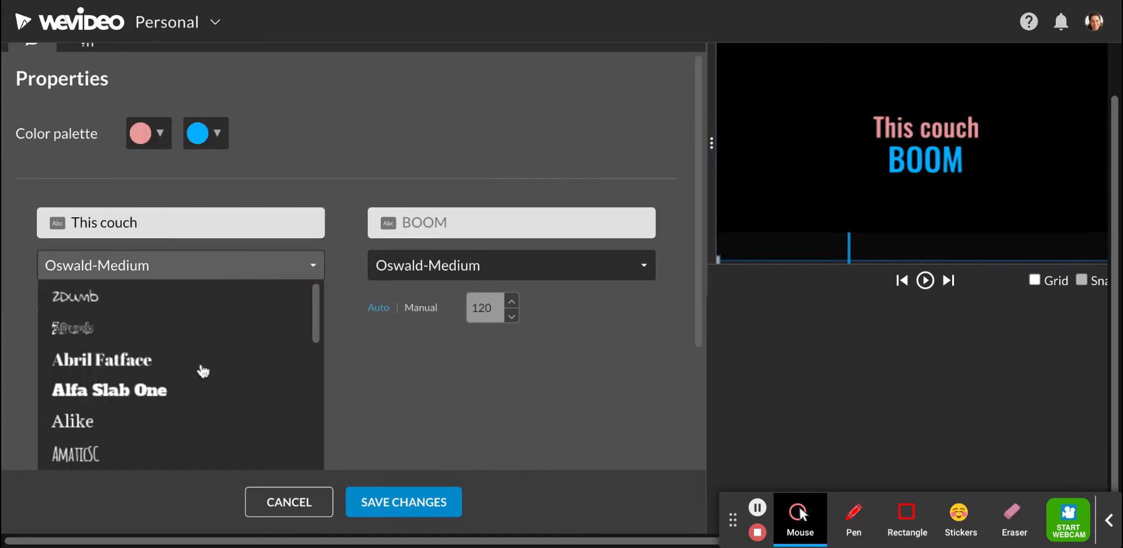
pyautogui.scroll(-5, 203, 371)
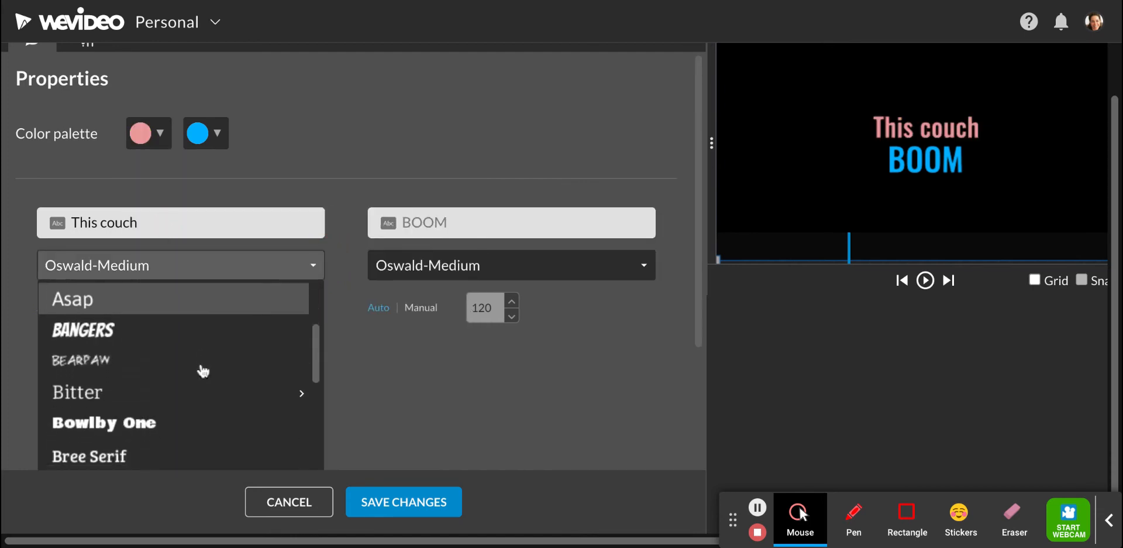
pyautogui.scroll(-4, 203, 375)
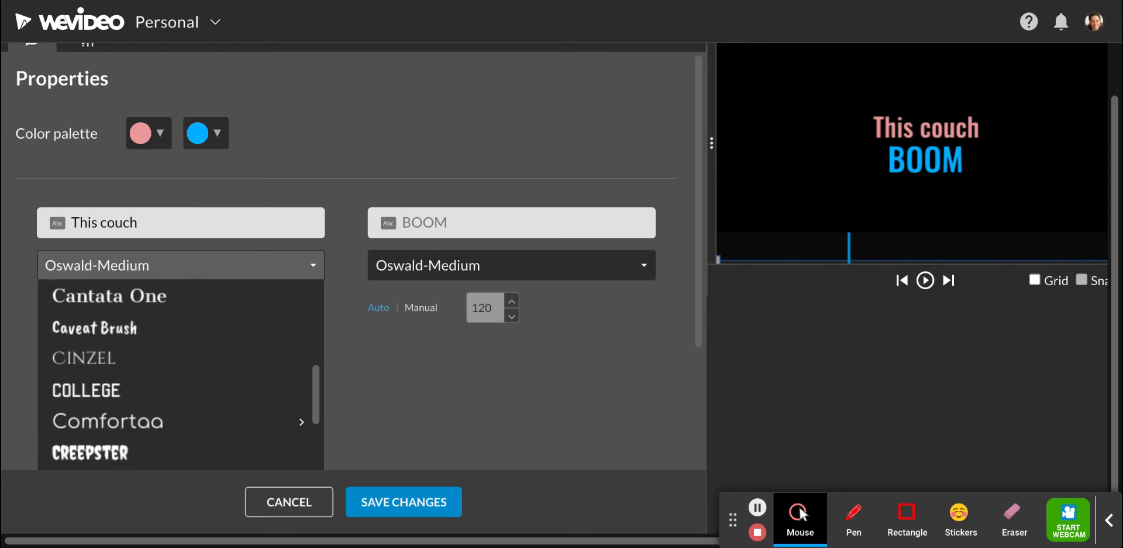
pyautogui.scroll(-4, 203, 374)
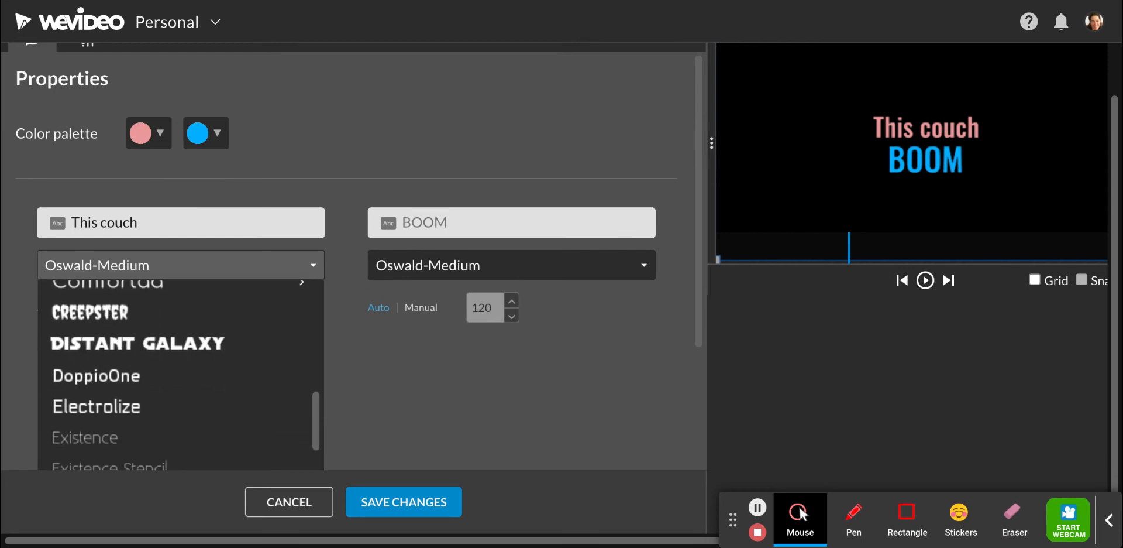
pyautogui.scroll(-3, 203, 365)
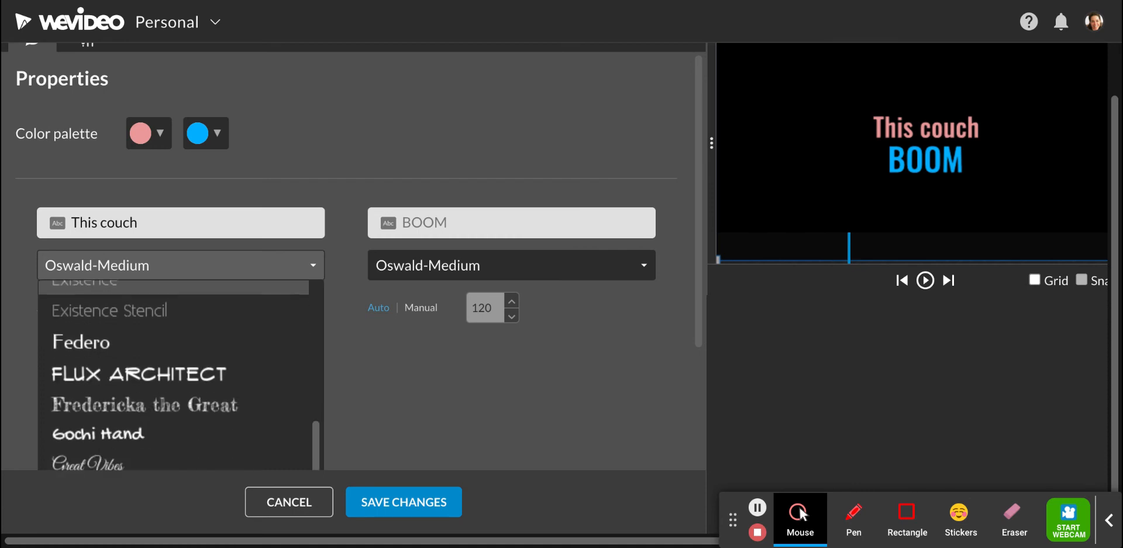
pyautogui.click(203, 360)
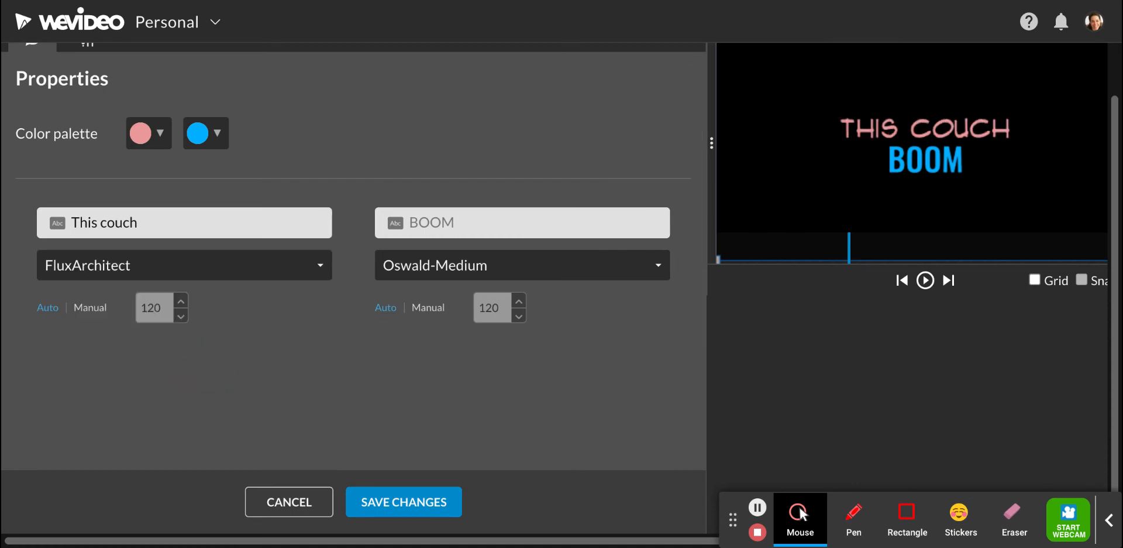
# - Replace the title's second line with "was a treasure" and color it light orange
pyautogui.click(454, 221)
pyautogui.write('was a treasure')
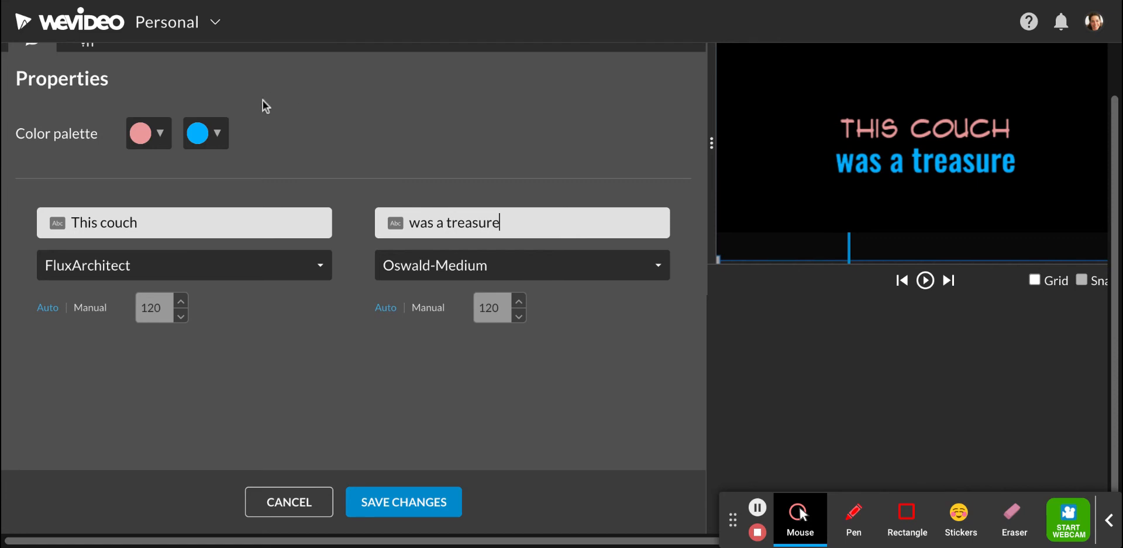
pyautogui.click(217, 136)
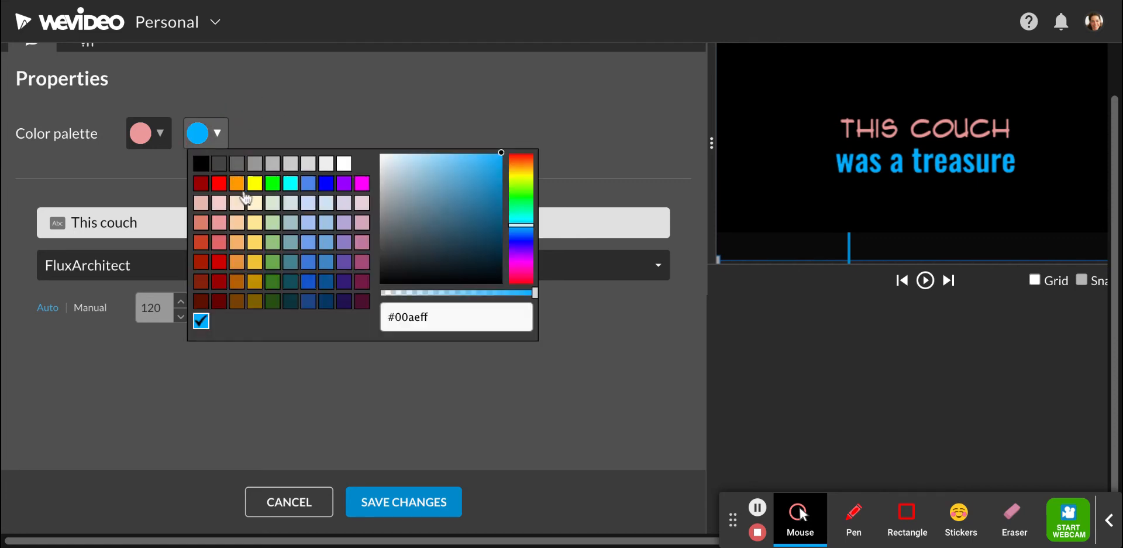
pyautogui.click(236, 243)
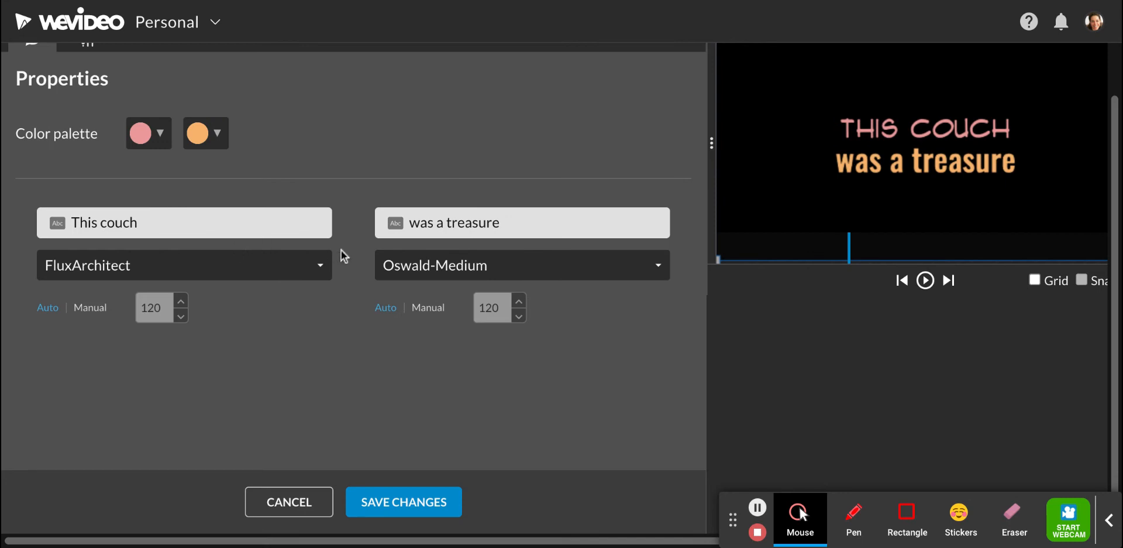
# - Set the font of the "was a treasure" line to FluxArchitect with a manual size of 100
pyautogui.click(431, 275)
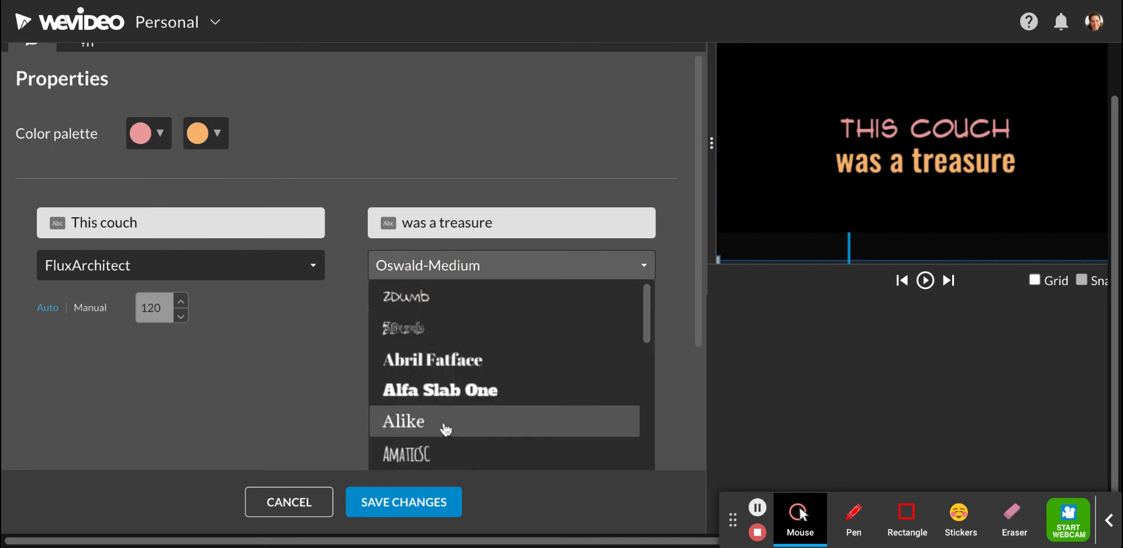
pyautogui.scroll(-5, 446, 429)
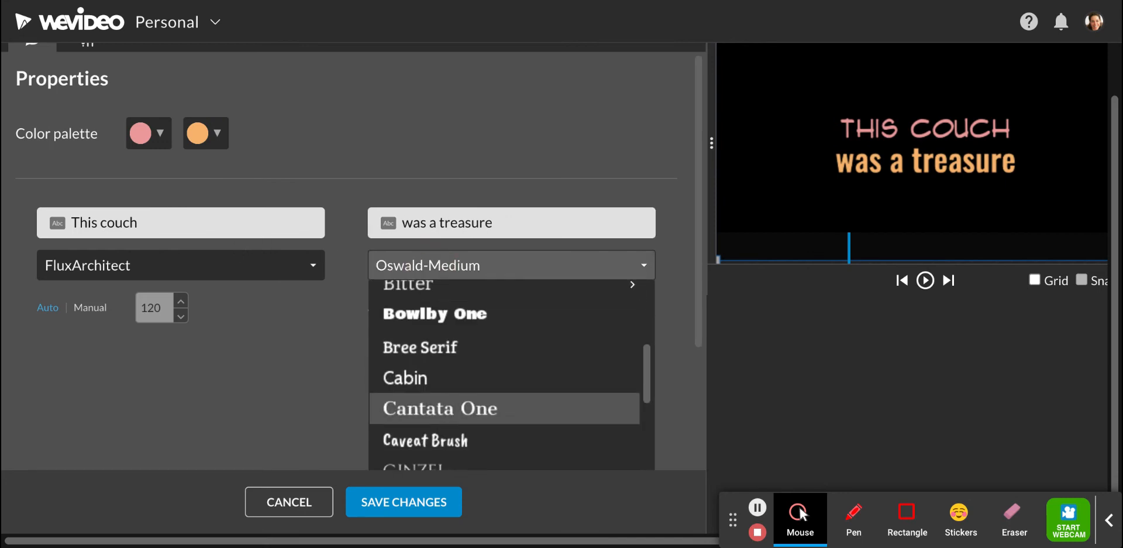
pyautogui.scroll(-5, 446, 409)
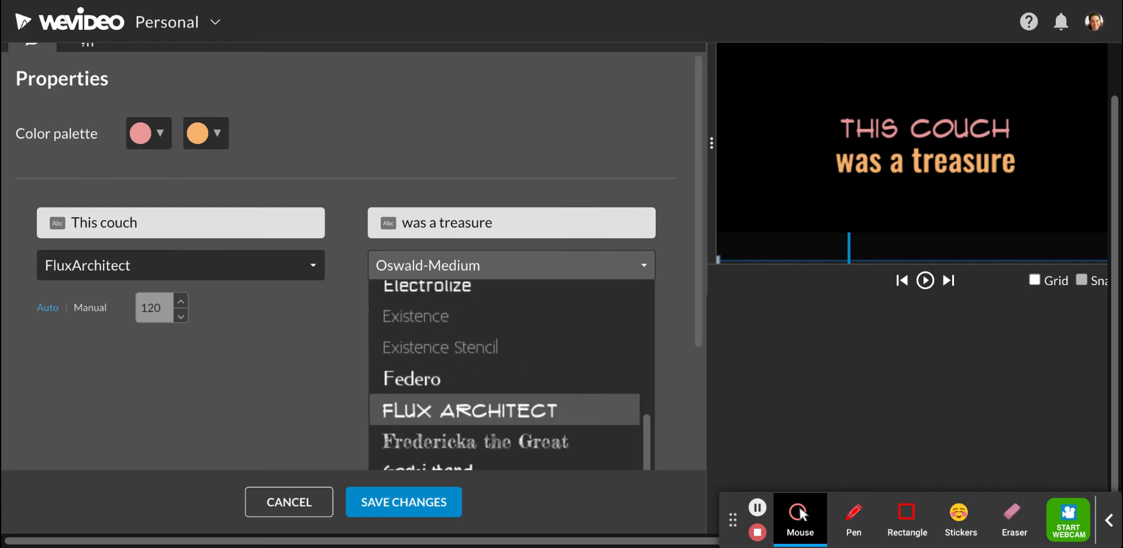
pyautogui.click(443, 383)
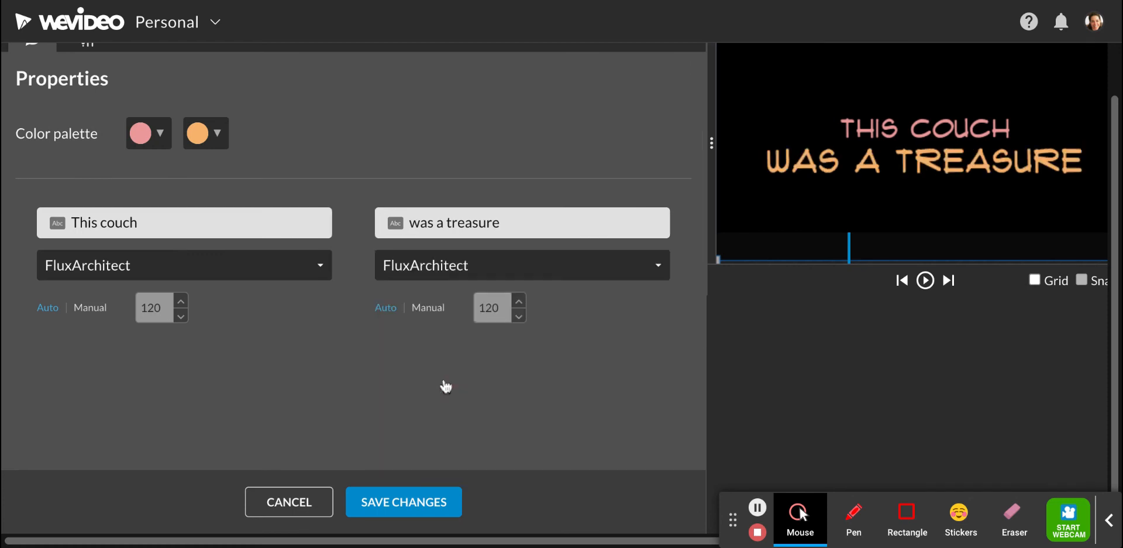
pyautogui.click(429, 308)
pyautogui.doubleClick(490, 308)
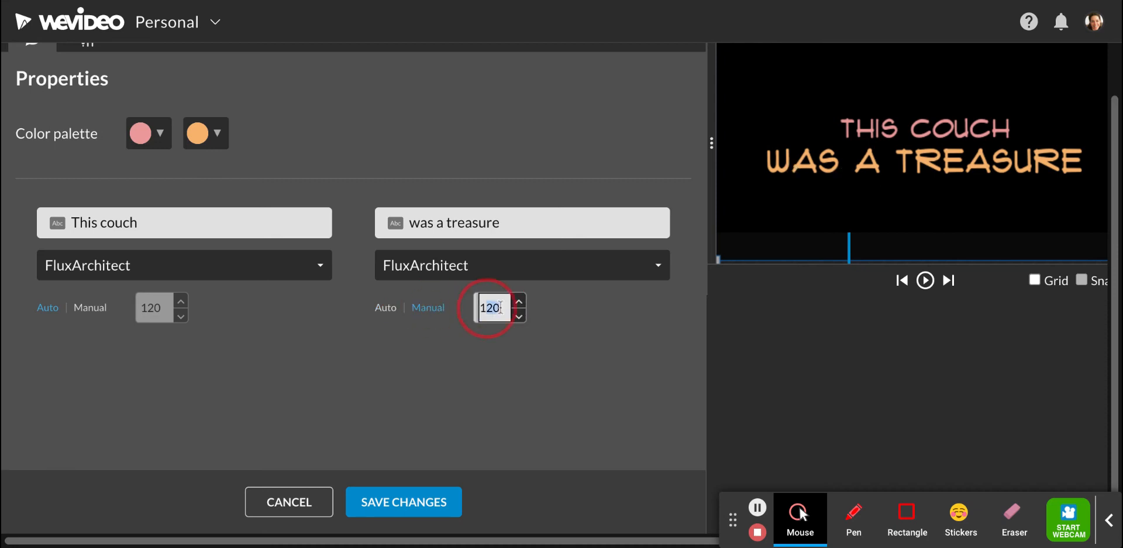
pyautogui.write('1')
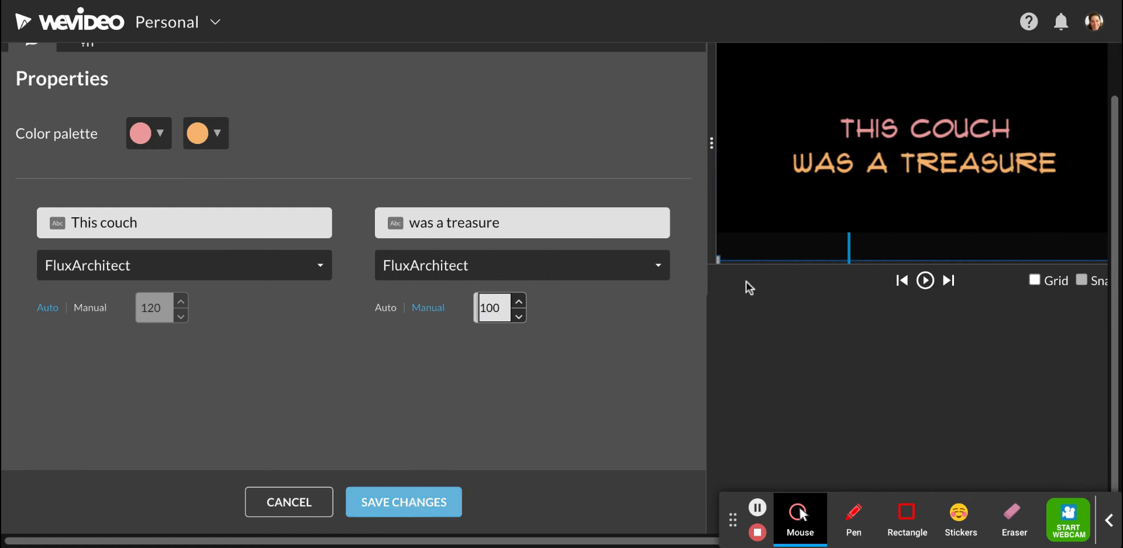
# - Preview the edited "This couch was a treasure" title and save its changes
pyautogui.click(925, 280)
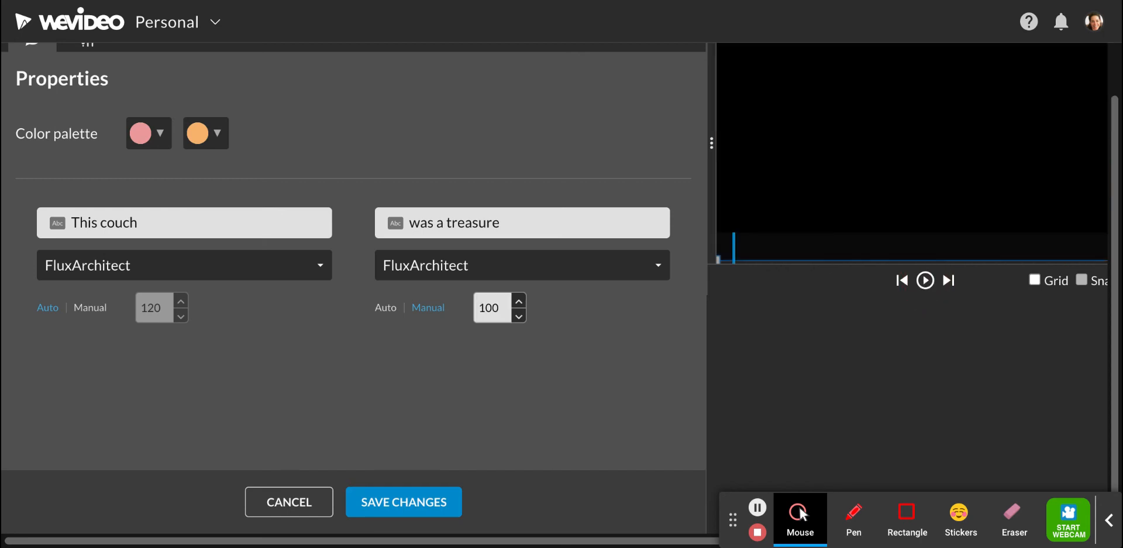
pyautogui.click(925, 280)
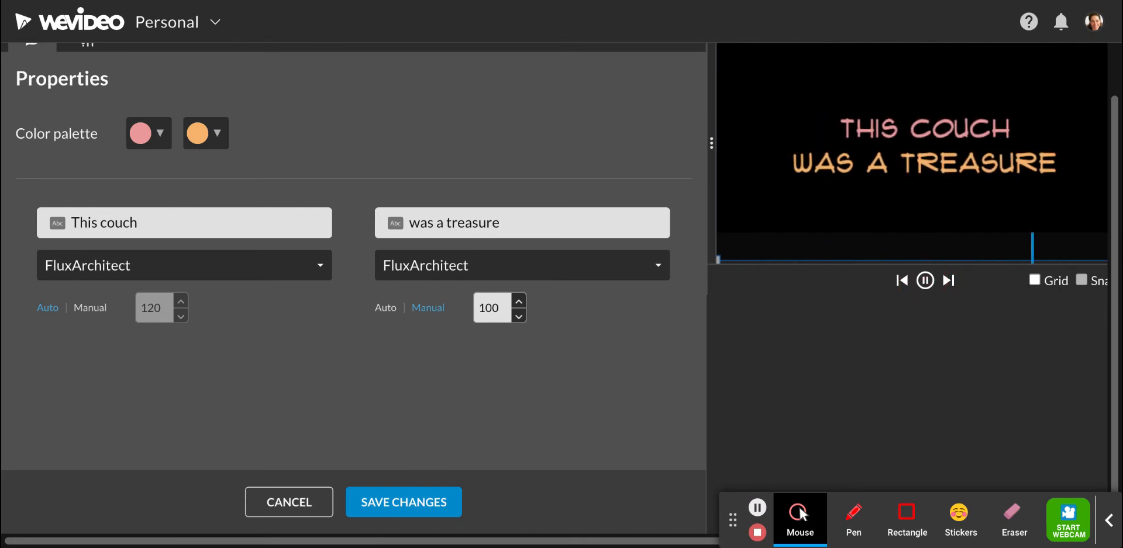
pyautogui.click(392, 503)
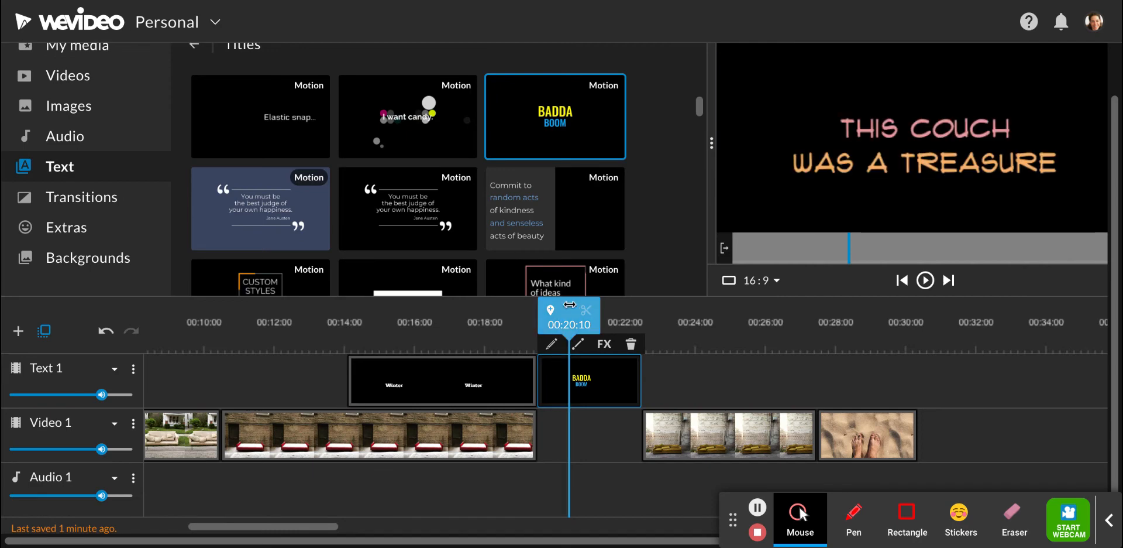
# - Play the timeline from 00:18:04 through the "This couch was a treasure" title into the yellow sofa clip
pyautogui.moveTo(569, 304); pyautogui.dragTo(492, 309)
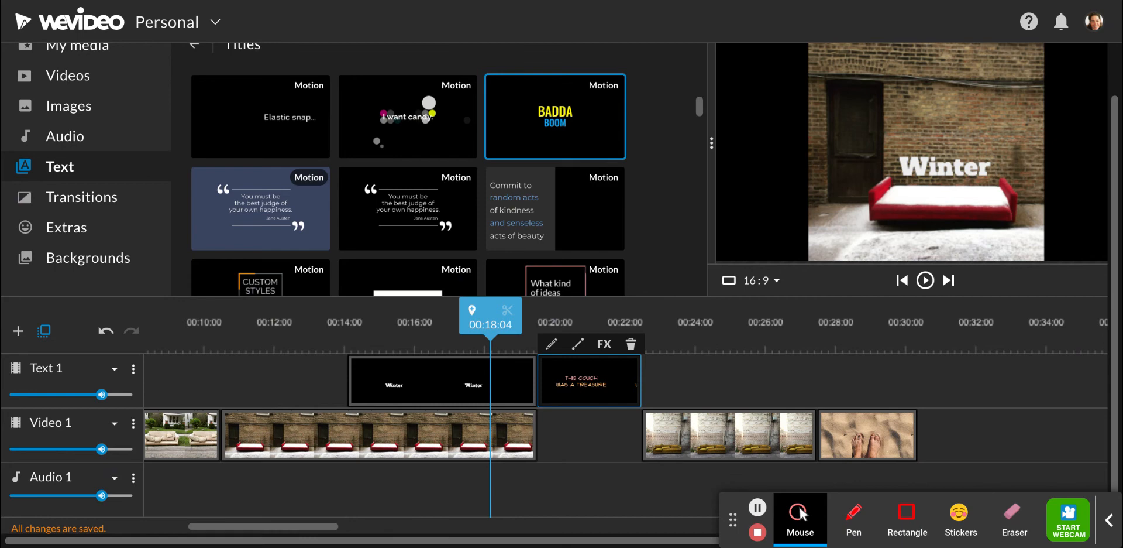
pyautogui.press('space')
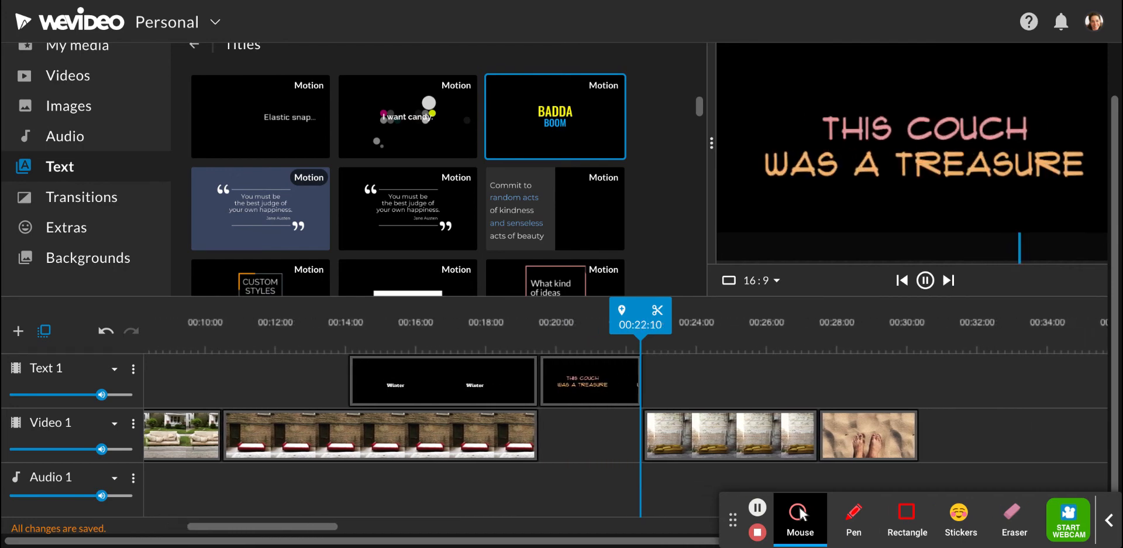
pyautogui.press('space')
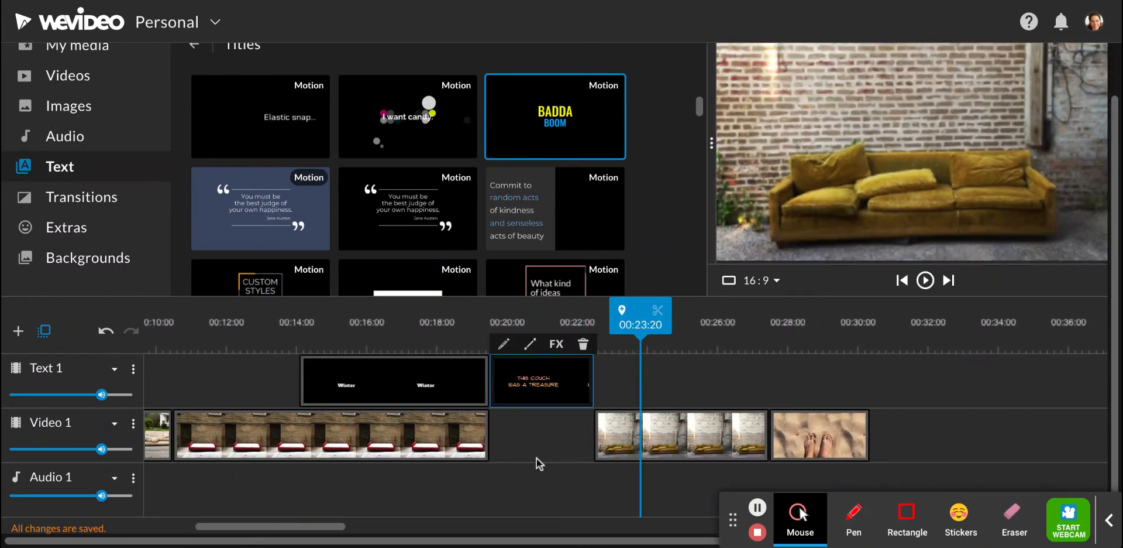
# - Examine how the last voiceover clip lines up with the "This couch was a treasure" title and the gap on Video 1
pyautogui.scroll(-2, 536, 457)
pyautogui.hscroll(-1, 536, 457)
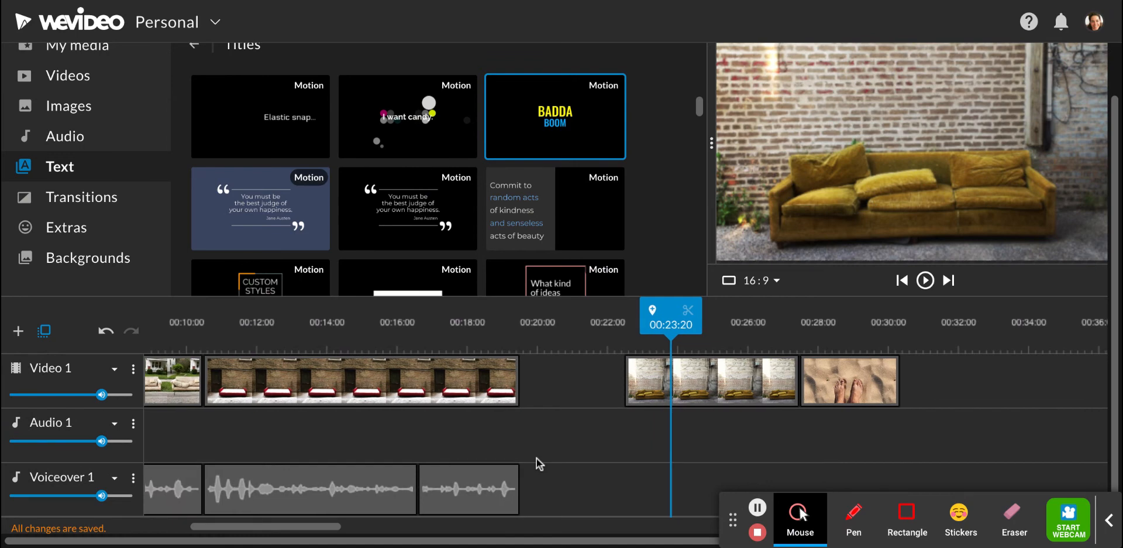
pyautogui.click(517, 490)
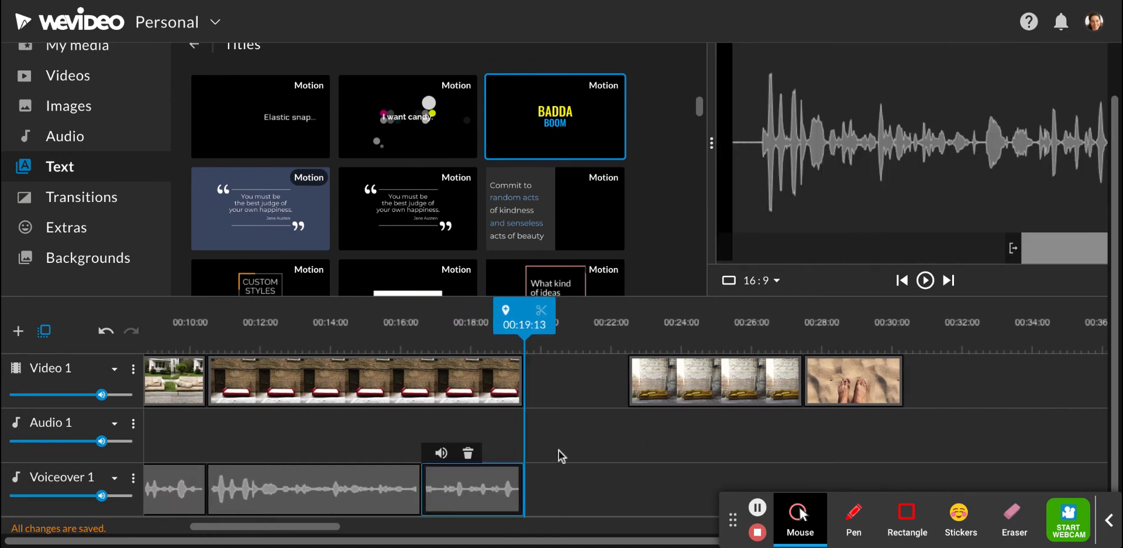
pyautogui.scroll(1, 559, 451)
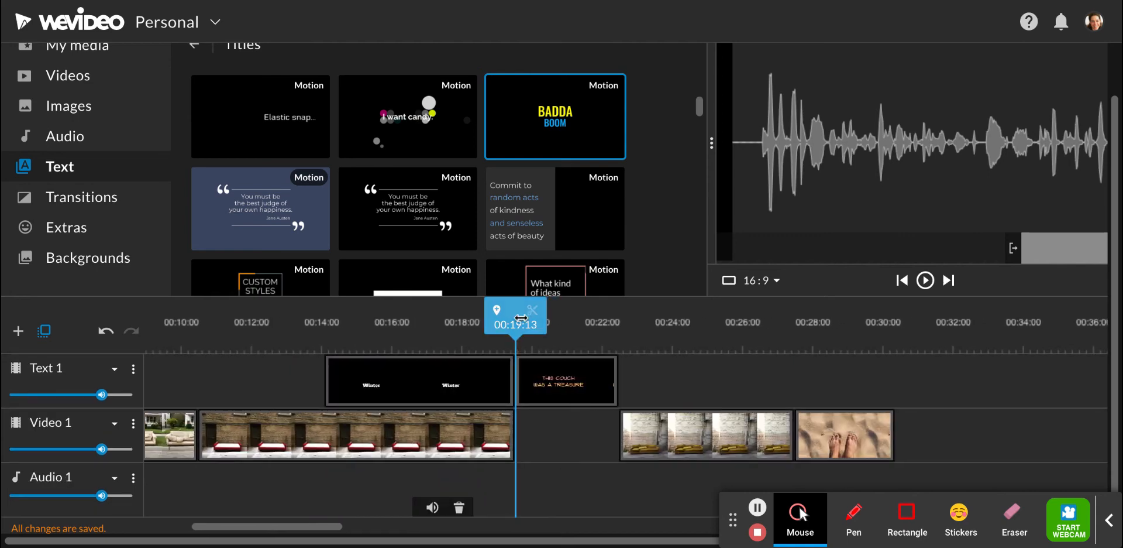
pyautogui.moveTo(517, 310); pyautogui.dragTo(565, 312)
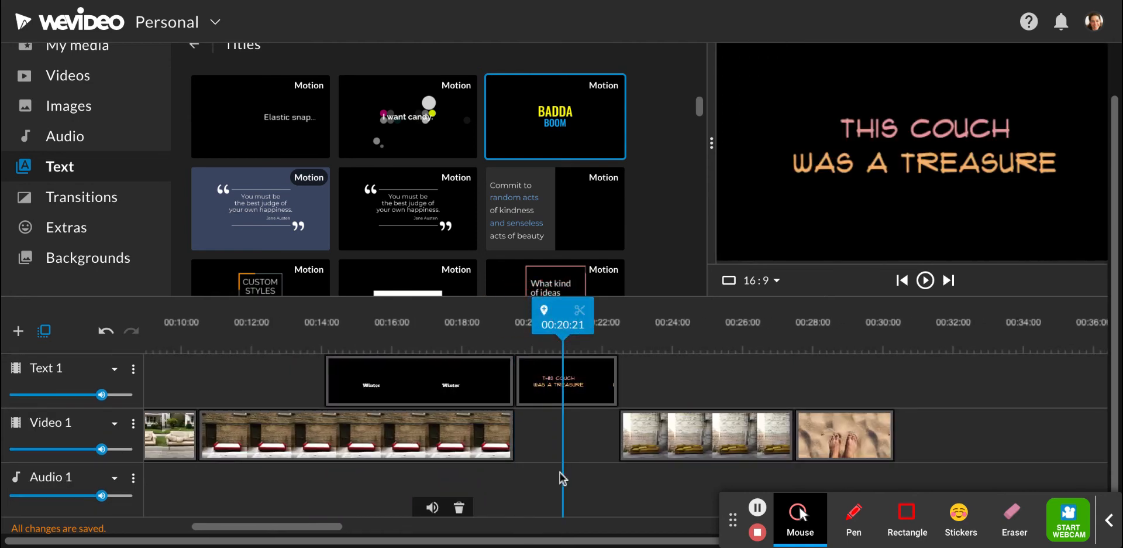
pyautogui.scroll(-1, 561, 472)
pyautogui.scroll(1, 560, 472)
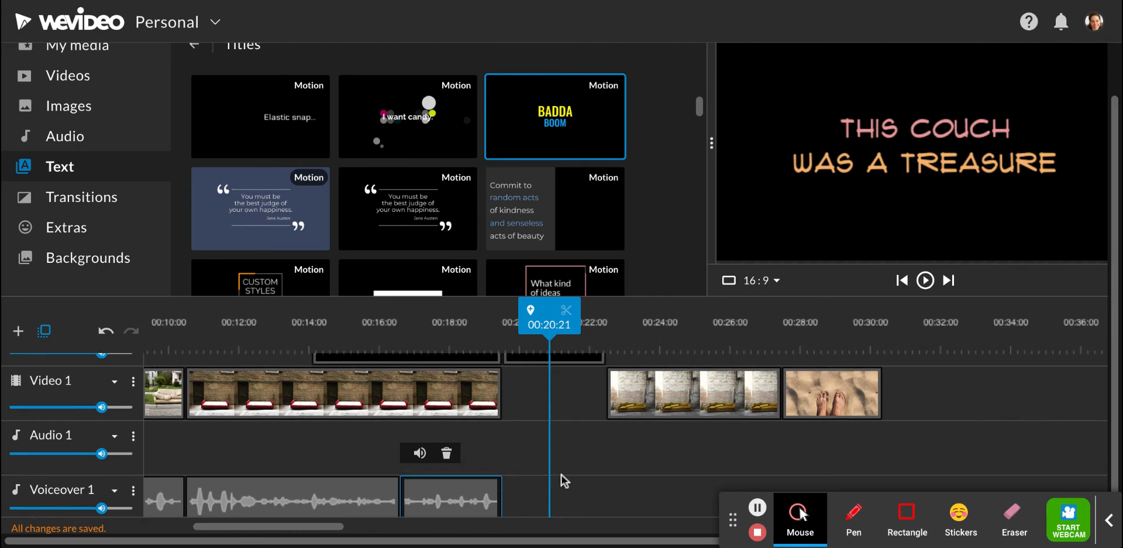
pyautogui.scroll(1, 560, 439)
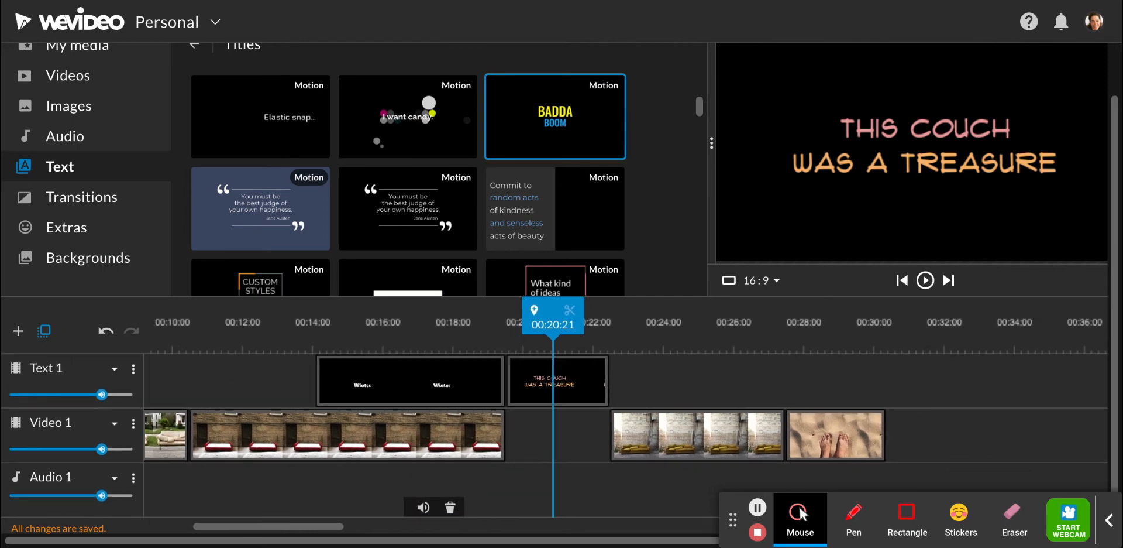
pyautogui.moveTo(553, 316); pyautogui.dragTo(493, 316)
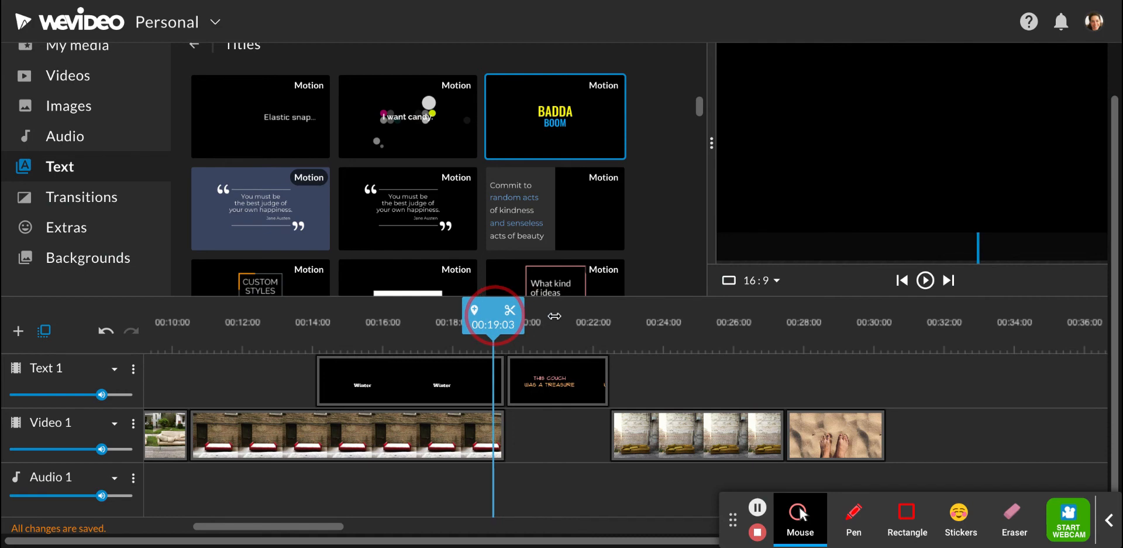
pyautogui.click(538, 377)
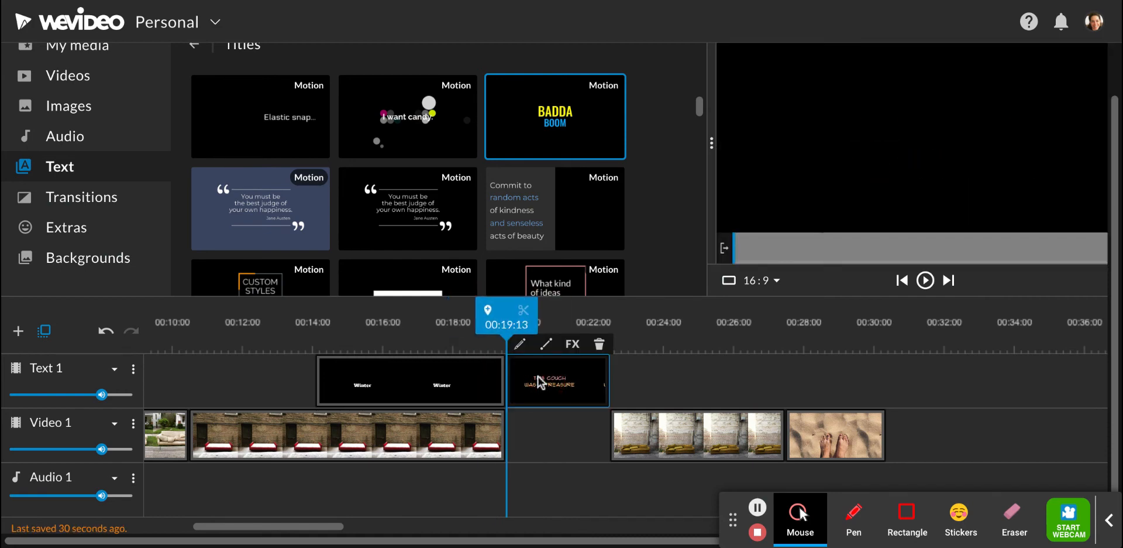
# - Move the playhead to the end of the beach clip at 00:30:06 and look through the Titles templates
pyautogui.moveTo(537, 319); pyautogui.dragTo(882, 311)
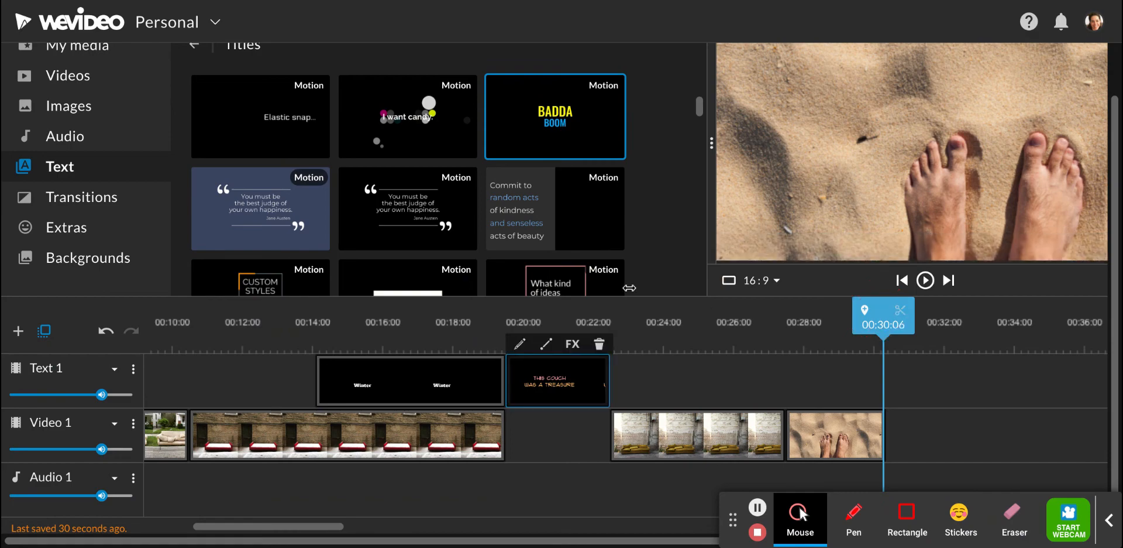
pyautogui.scroll(-1, 447, 199)
pyautogui.scroll(-1, 448, 199)
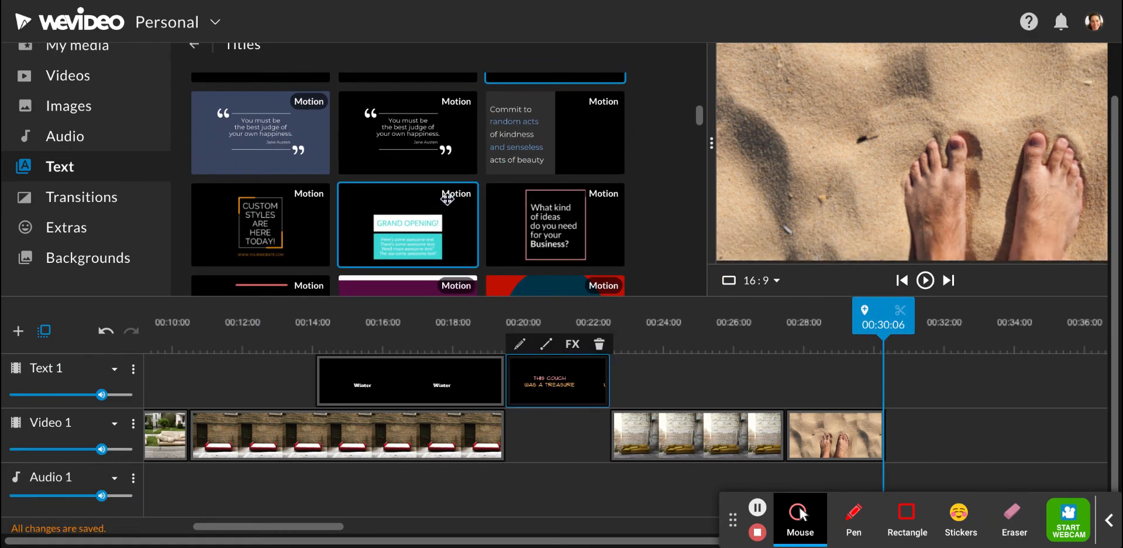
pyautogui.scroll(-2, 448, 199)
pyautogui.scroll(-2, 448, 198)
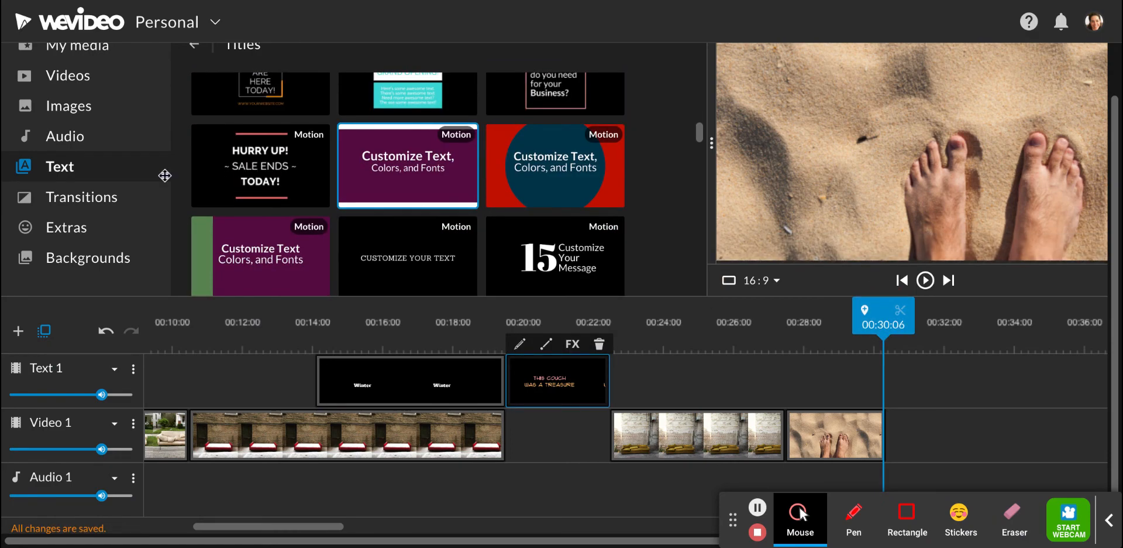
pyautogui.click(70, 171)
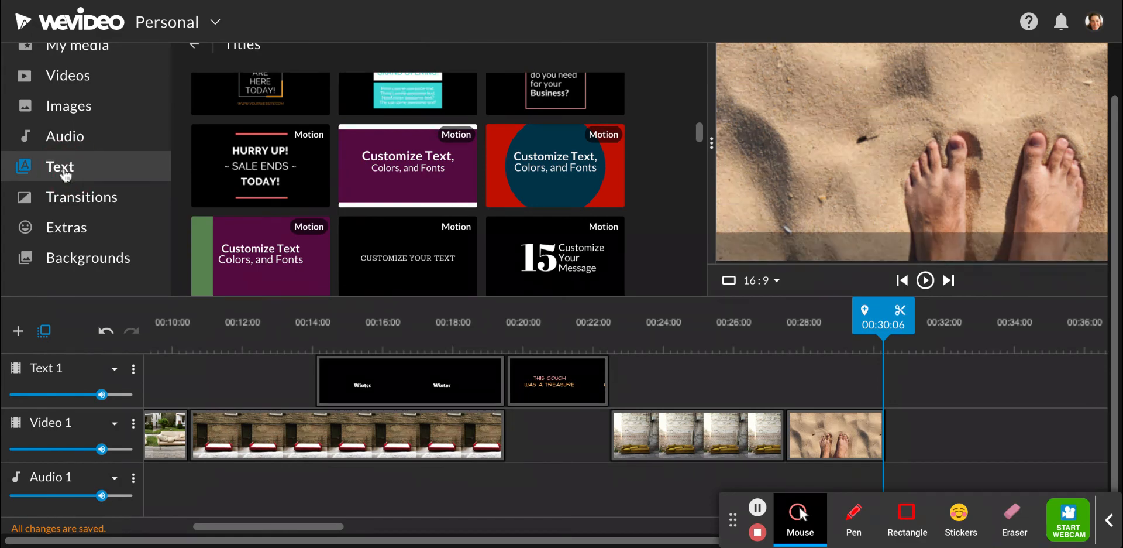
pyautogui.click(63, 172)
pyautogui.scroll(8, 337, 138)
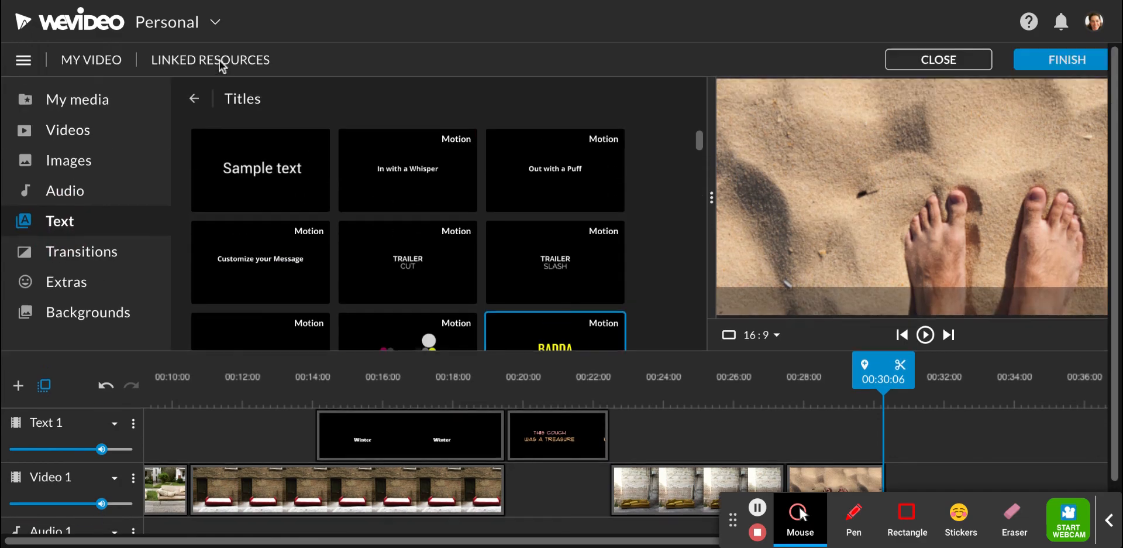
# - Add the credits template from the Special text category to Text 1 right after the beach clip, starting at 00:30:09
pyautogui.click(194, 99)
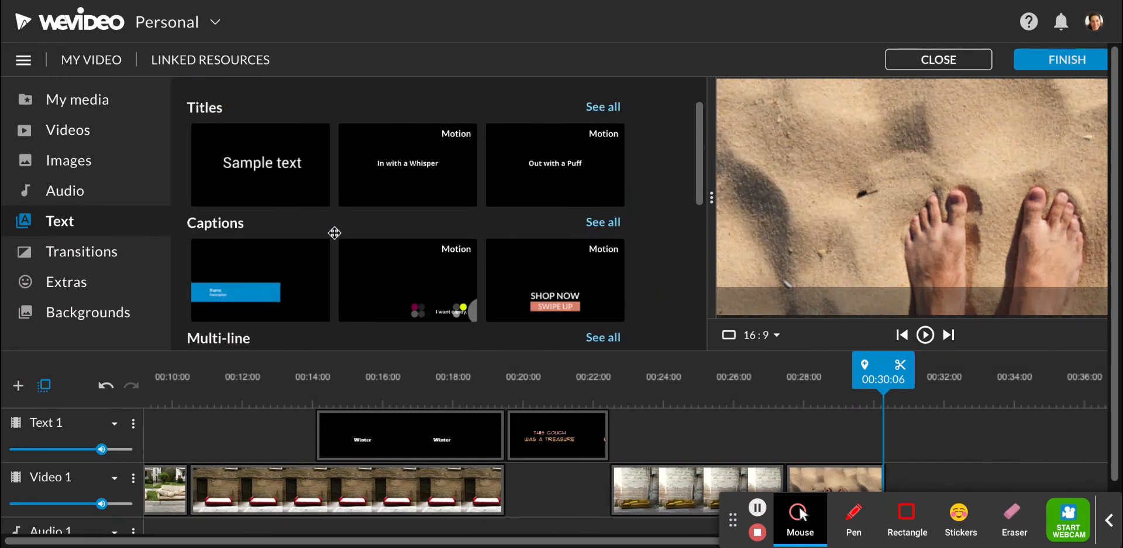
pyautogui.scroll(-1, 334, 233)
pyautogui.scroll(-1, 334, 232)
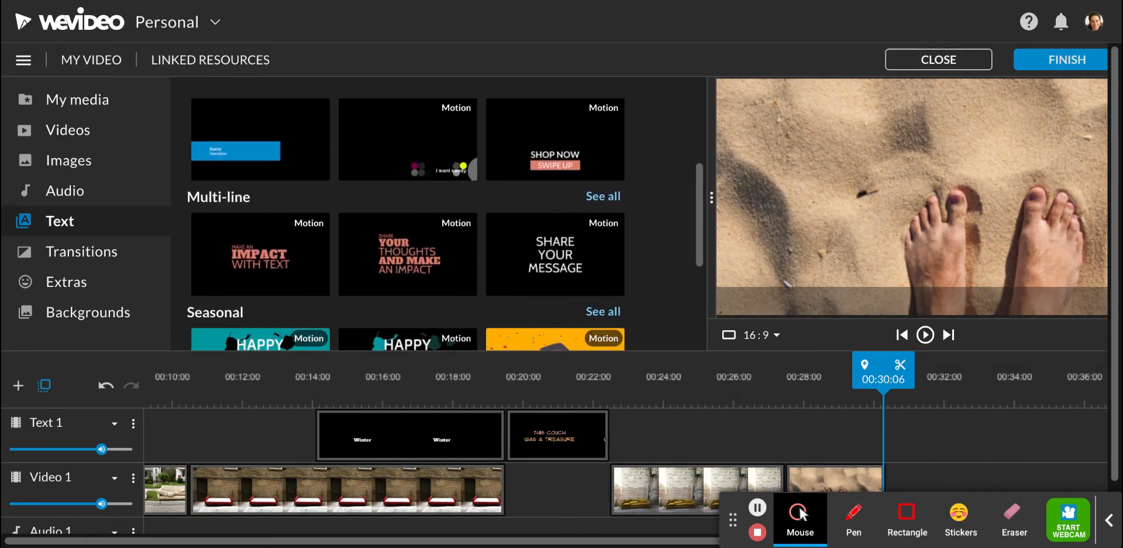
pyautogui.scroll(2, 259, 148)
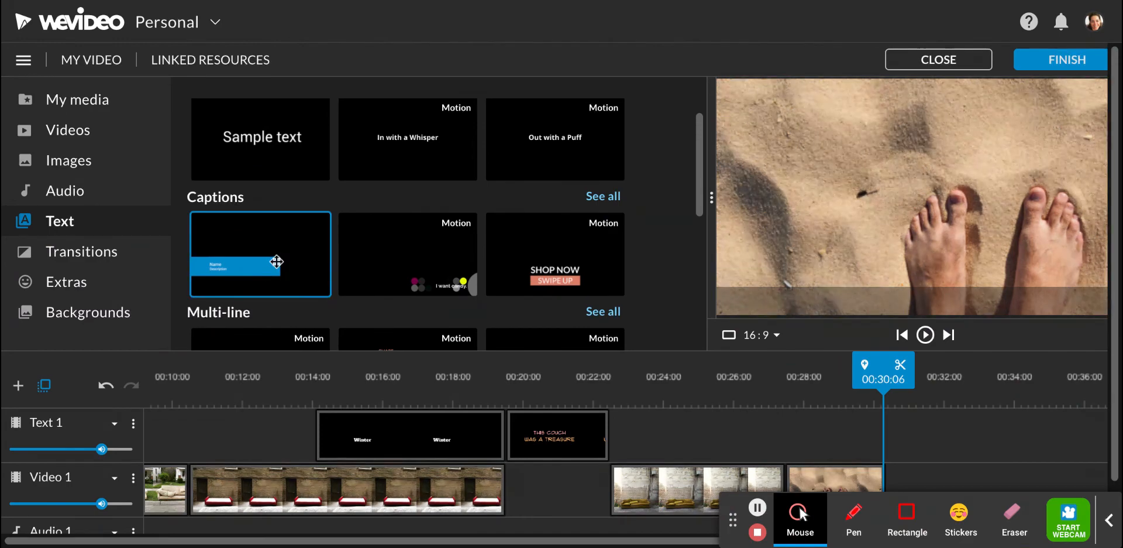
pyautogui.scroll(-3, 271, 276)
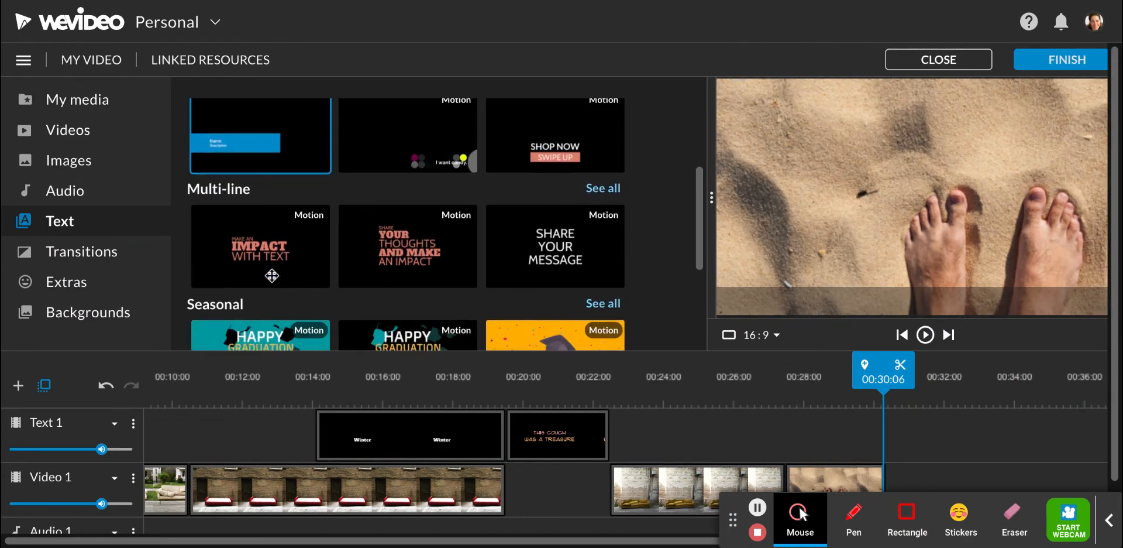
pyautogui.scroll(-2, 271, 276)
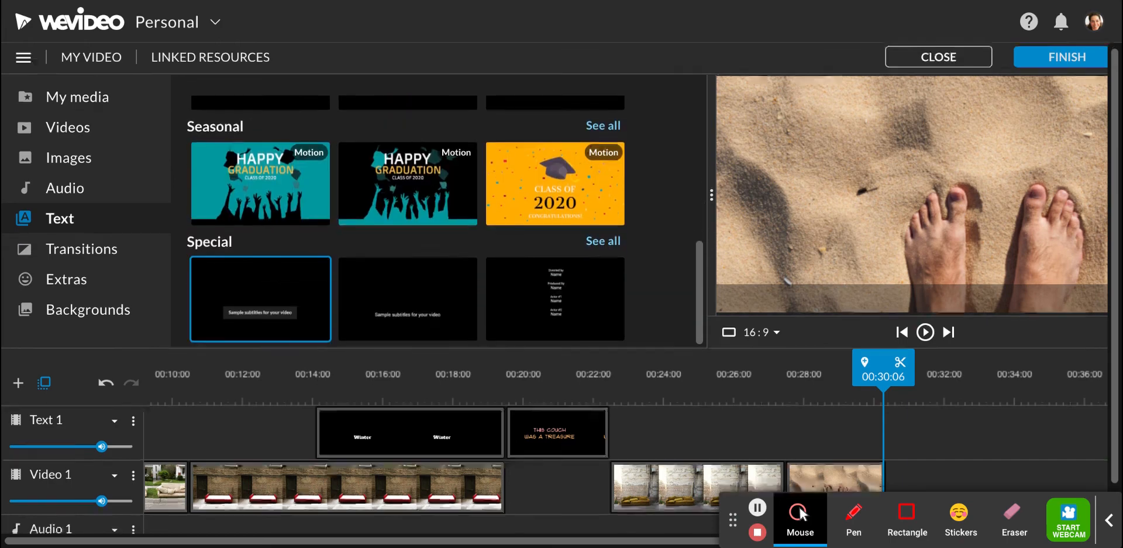
pyautogui.scroll(-1, 351, 269)
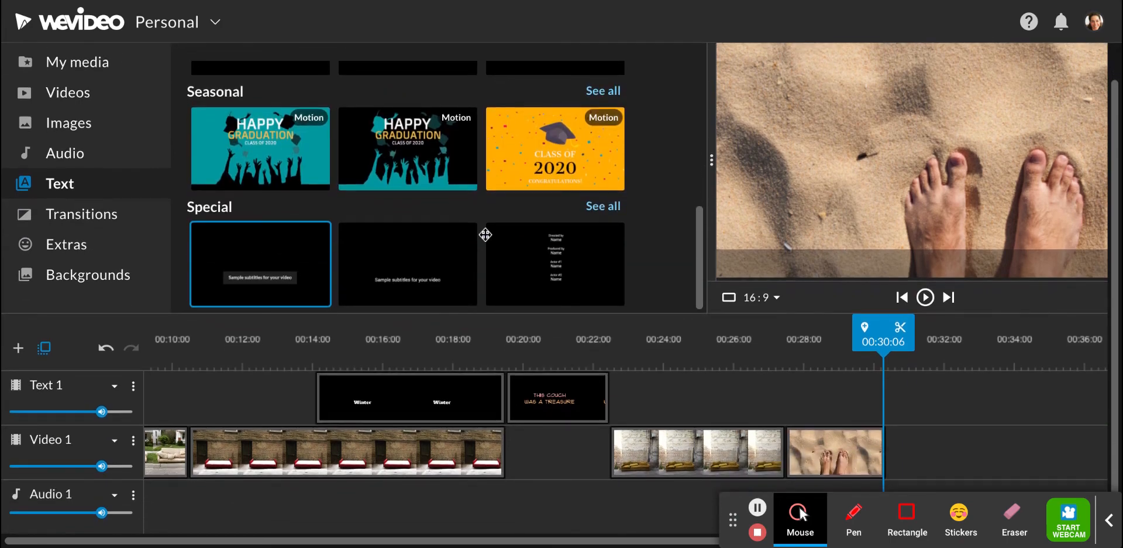
pyautogui.click(570, 265)
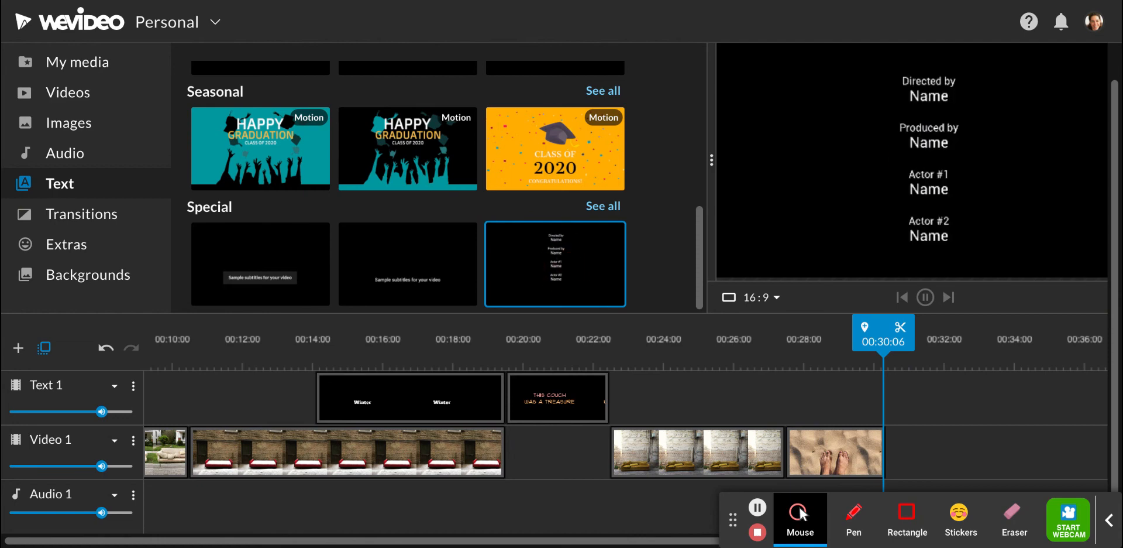
pyautogui.moveTo(569, 265); pyautogui.dragTo(907, 406)
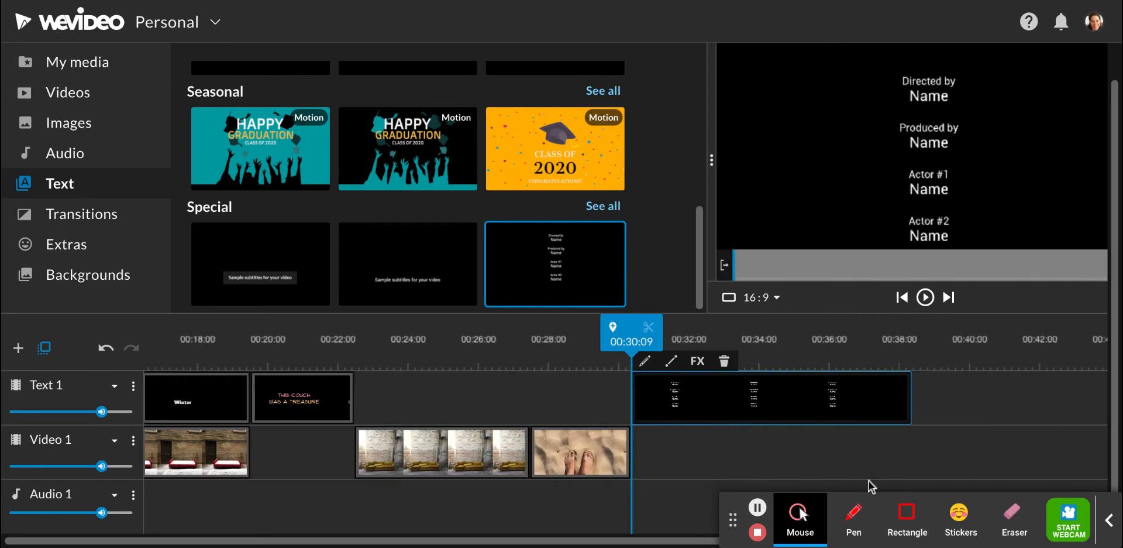
# - Open the credits title for editing and replace the placeholder under "Directed by" with the director's name
pyautogui.doubleClick(735, 402)
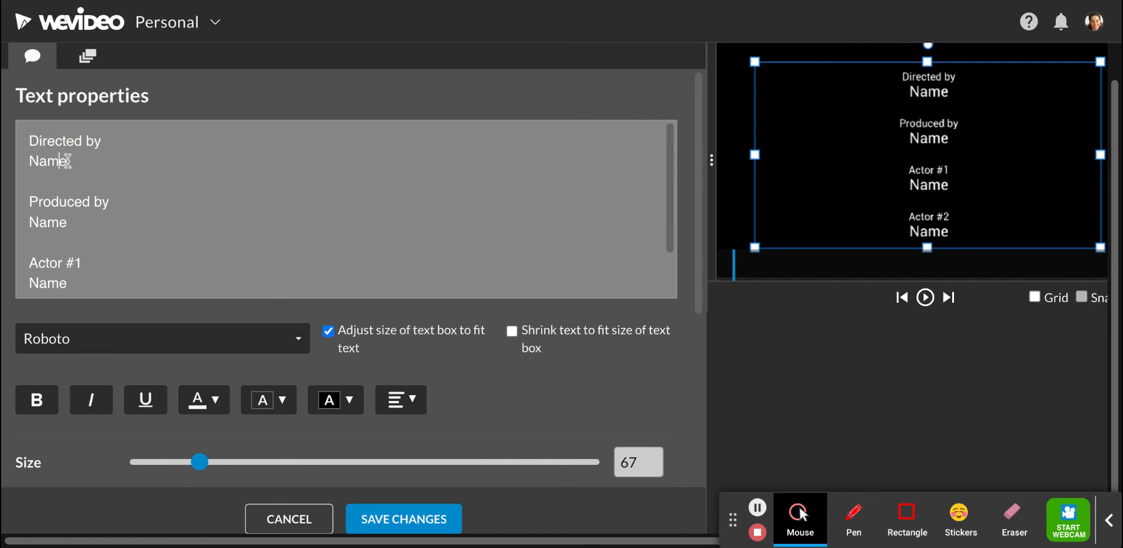
pyautogui.doubleClick(69, 161)
pyautogui.write('Ms. LIsa')
pyautogui.click(69, 162)
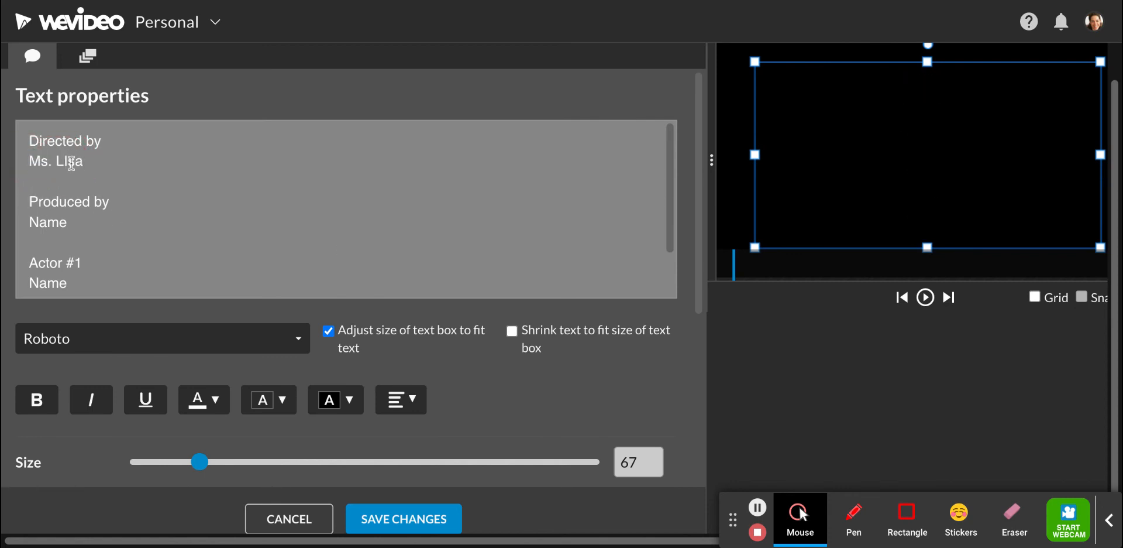
pyautogui.press('BackSpace')
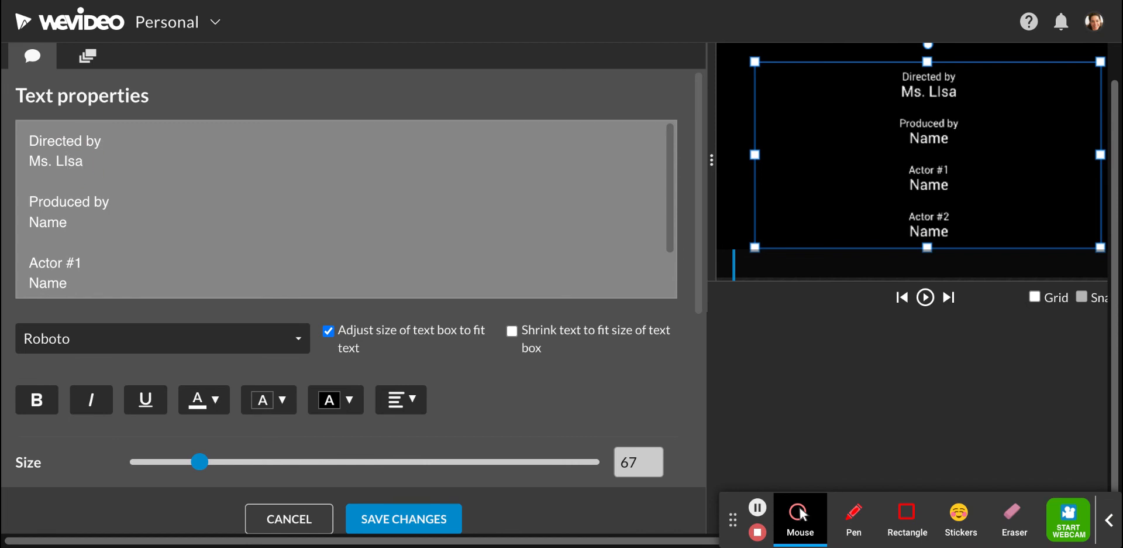
pyautogui.write('i')
# - Change the "Directed by" heading in the credits to "Directed & Produced by"
pyautogui.click(97, 141)
pyautogui.write('& ')
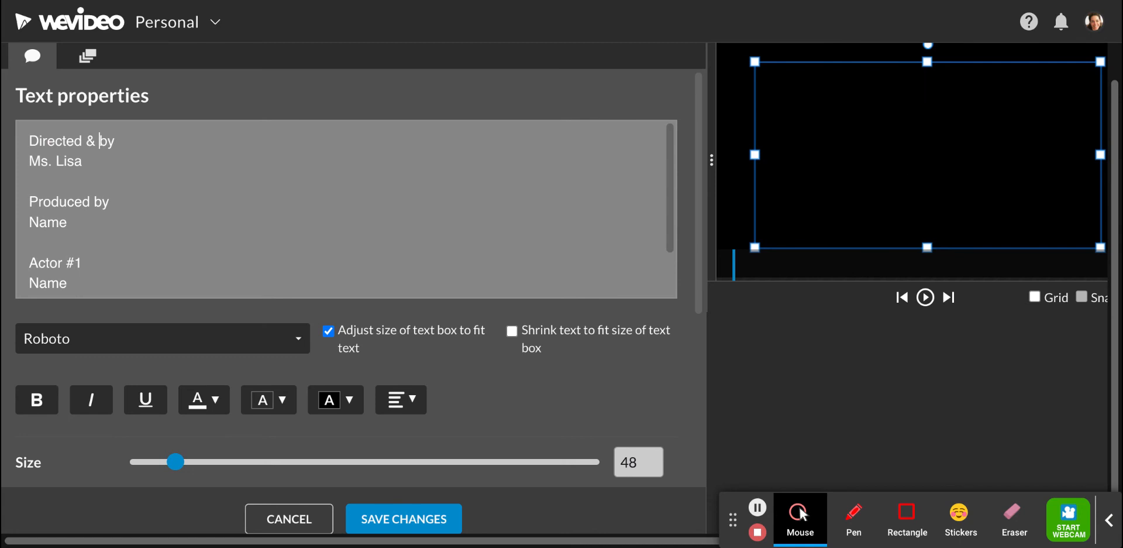
pyautogui.write('Produced')
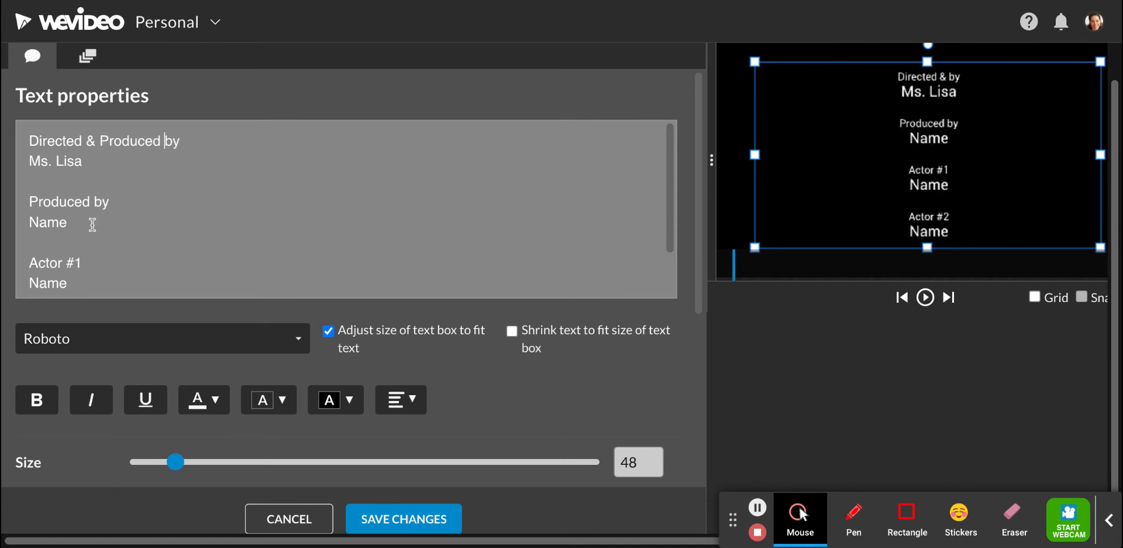
# - Delete the separate "Produced by" and "Actor #1" entries from the credits, along with the extra blank lines left behind
pyautogui.moveTo(29, 200); pyautogui.dragTo(85, 232)
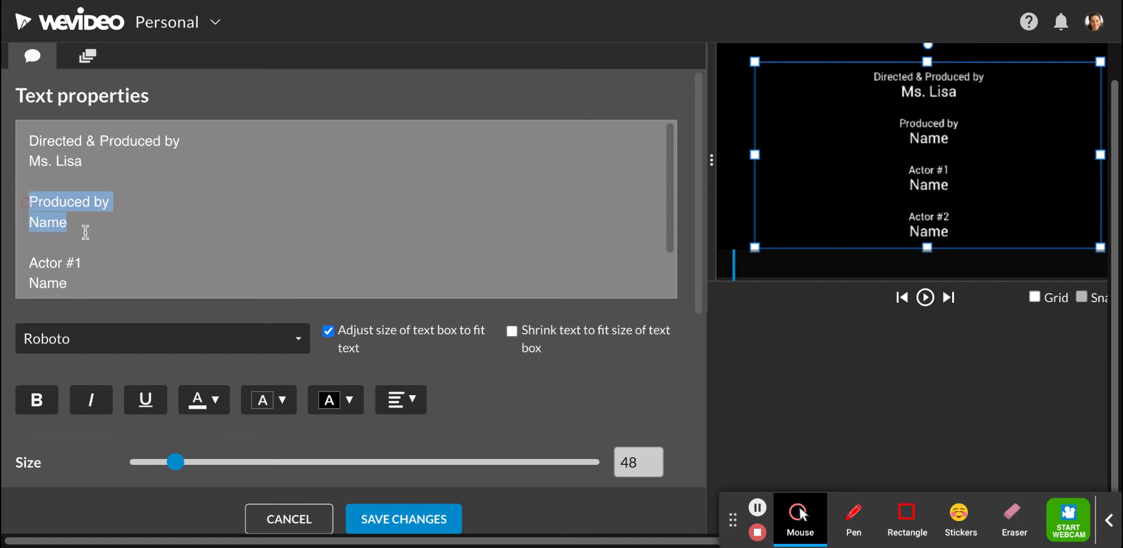
pyautogui.press('BackSpace')
pyautogui.press('BackSpace')
pyautogui.click(83, 244)
pyautogui.moveTo(28, 221); pyautogui.dragTo(83, 244)
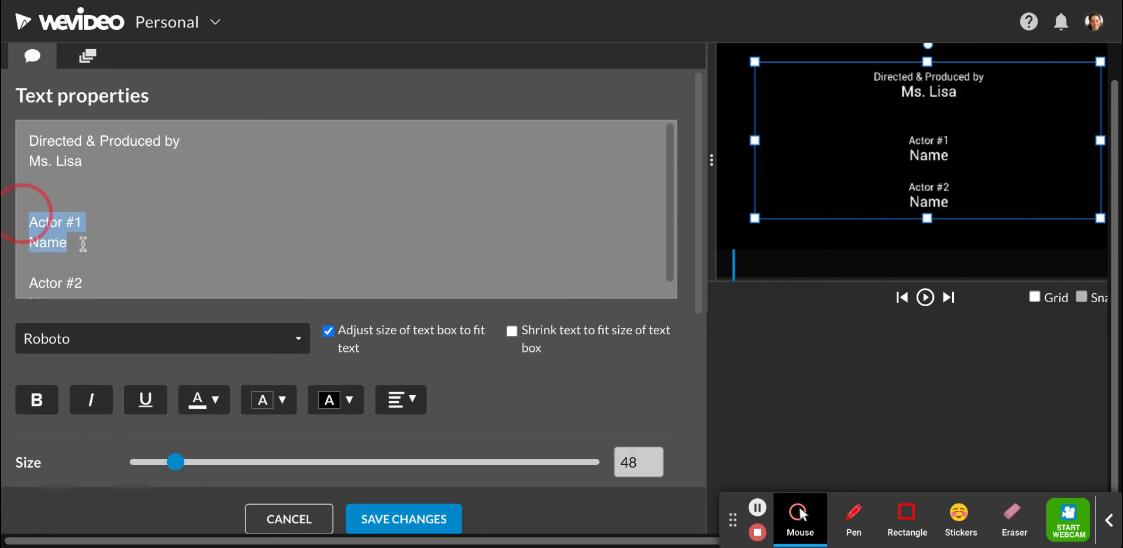
pyautogui.press('BackSpace')
pyautogui.press('BackSpace')
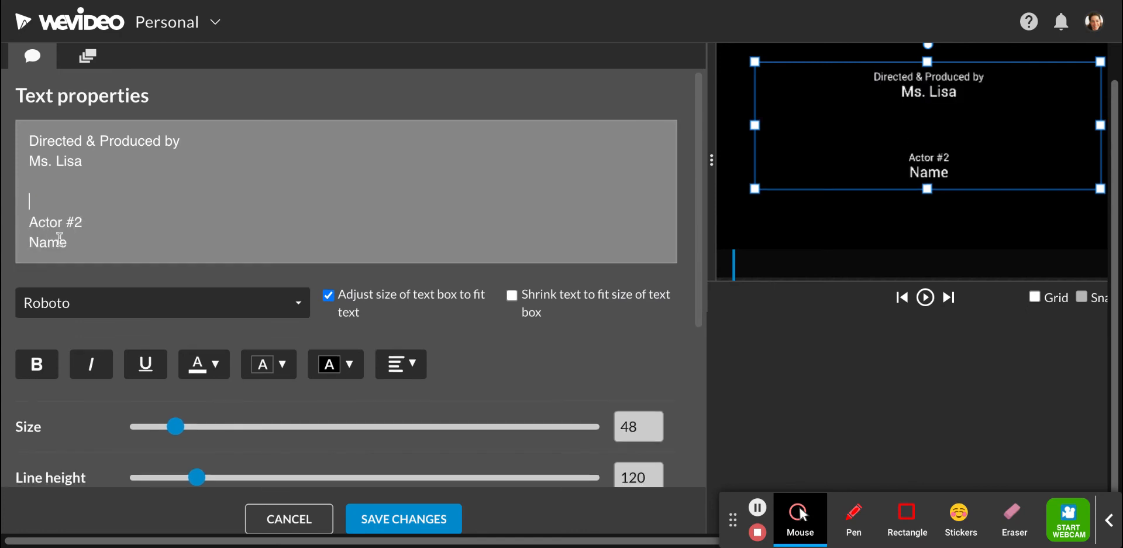
pyautogui.moveTo(28, 221); pyautogui.dragTo(81, 239)
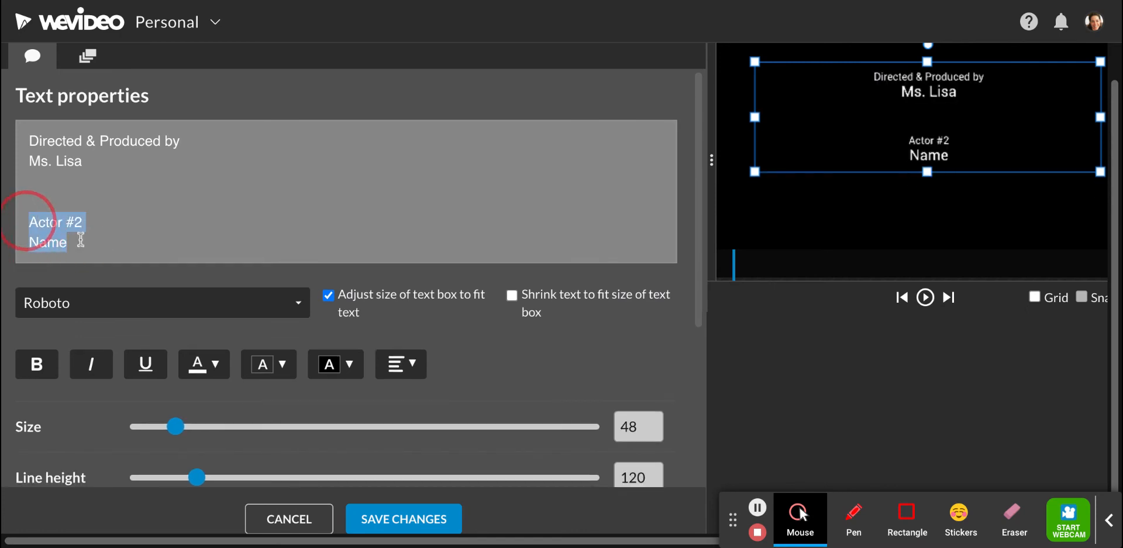
pyautogui.click(68, 231)
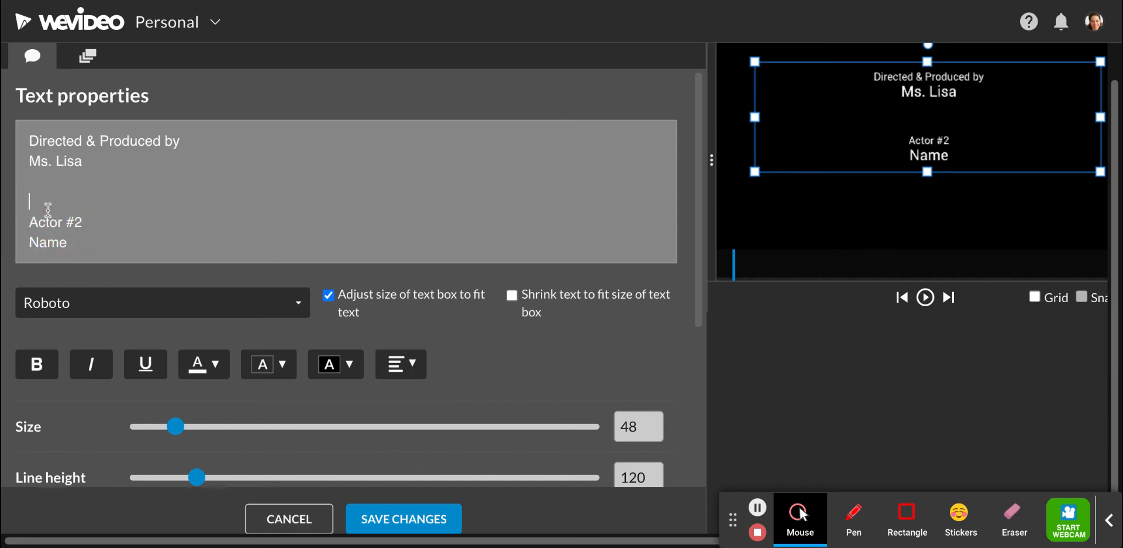
pyautogui.press('BackSpace')
# - Replace the "Name" placeholder under "Actor #2" with "Student name"
pyautogui.click(79, 223)
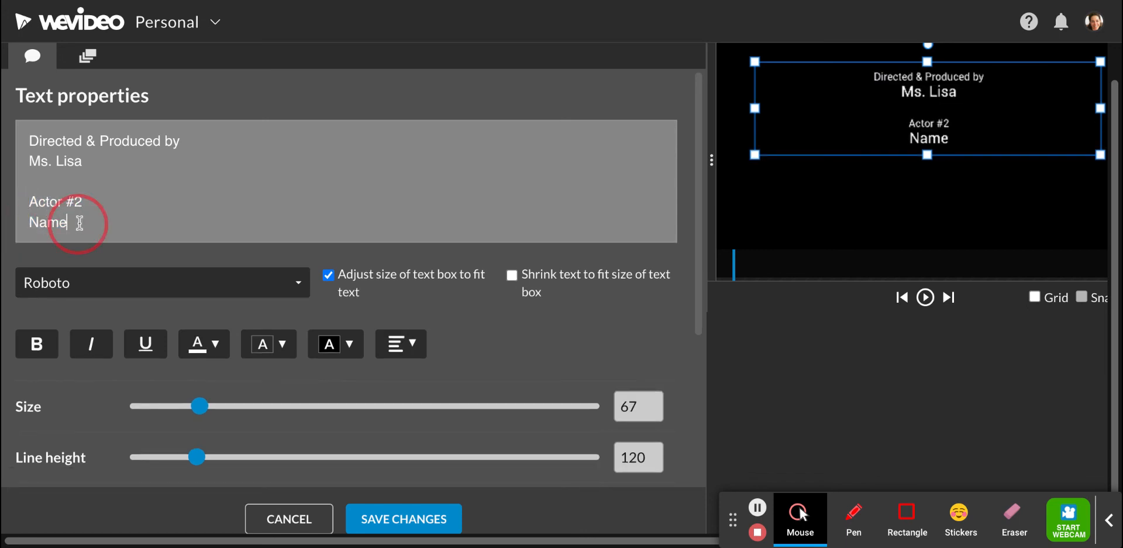
pyautogui.moveTo(20, 223); pyautogui.dragTo(80, 223)
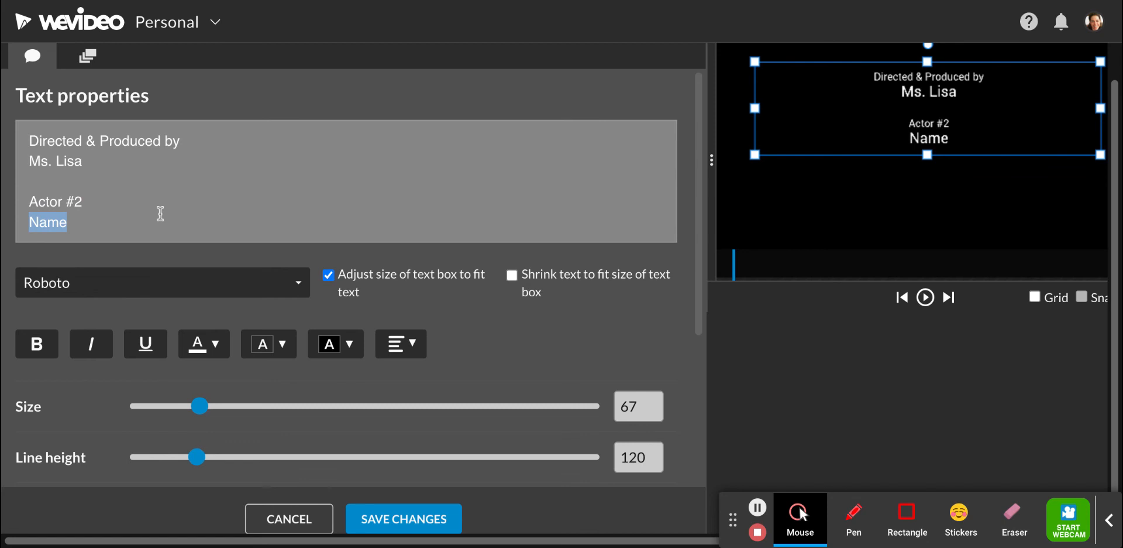
pyautogui.write('Student anem')
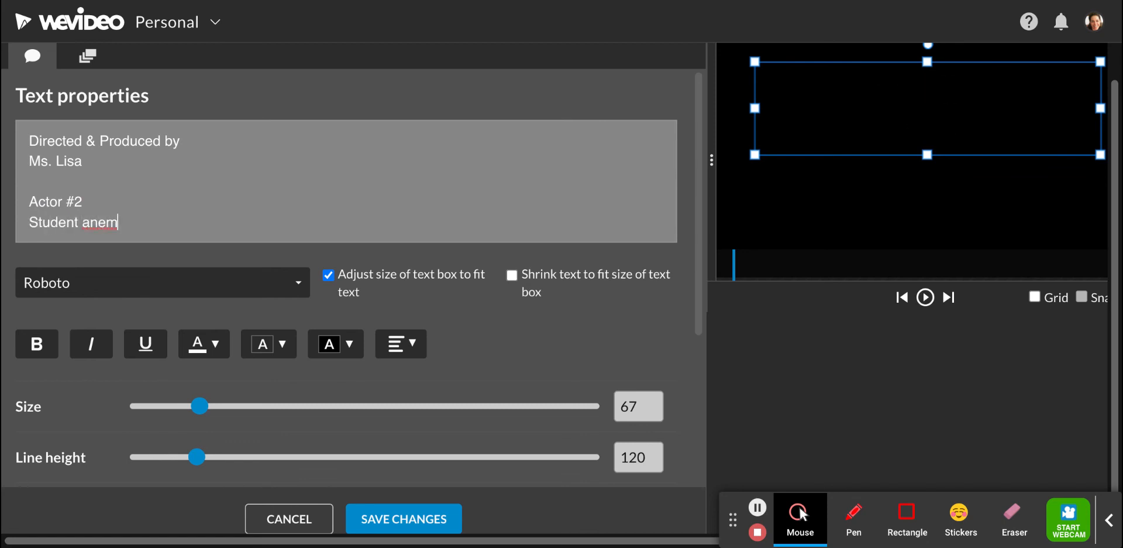
pyautogui.press('BackSpace')
pyautogui.press('BackSpace')
pyautogui.press('BackSpace')
pyautogui.write('name')
# - Add the lines "April 2022" and "Multimedia Arts Class" at the end of the credits, separated from "Student name" by a blank line
pyautogui.press('Return')
pyautogui.press('Return')
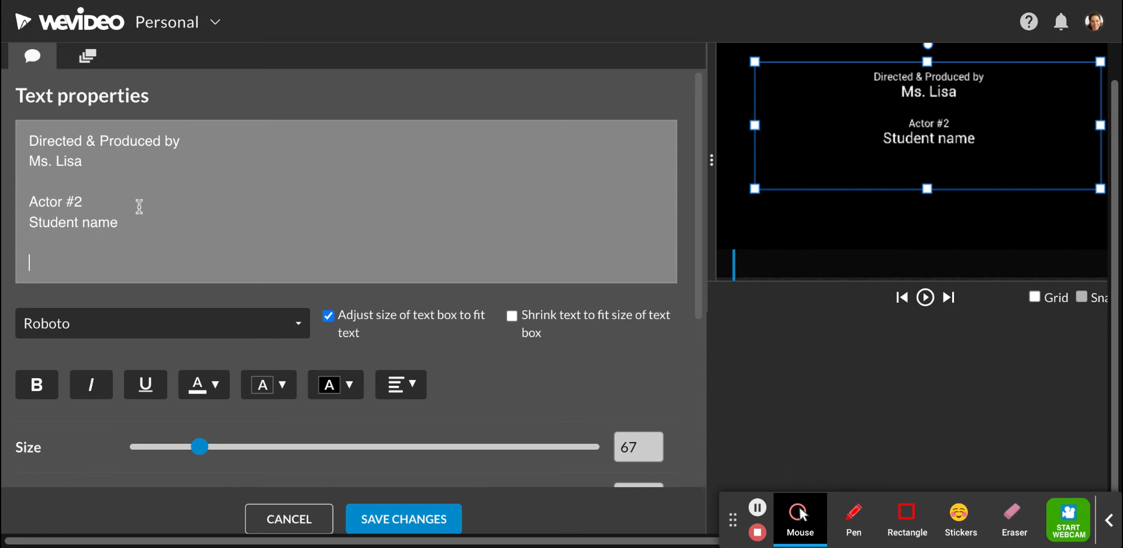
pyautogui.click(31, 257)
pyautogui.write('April')
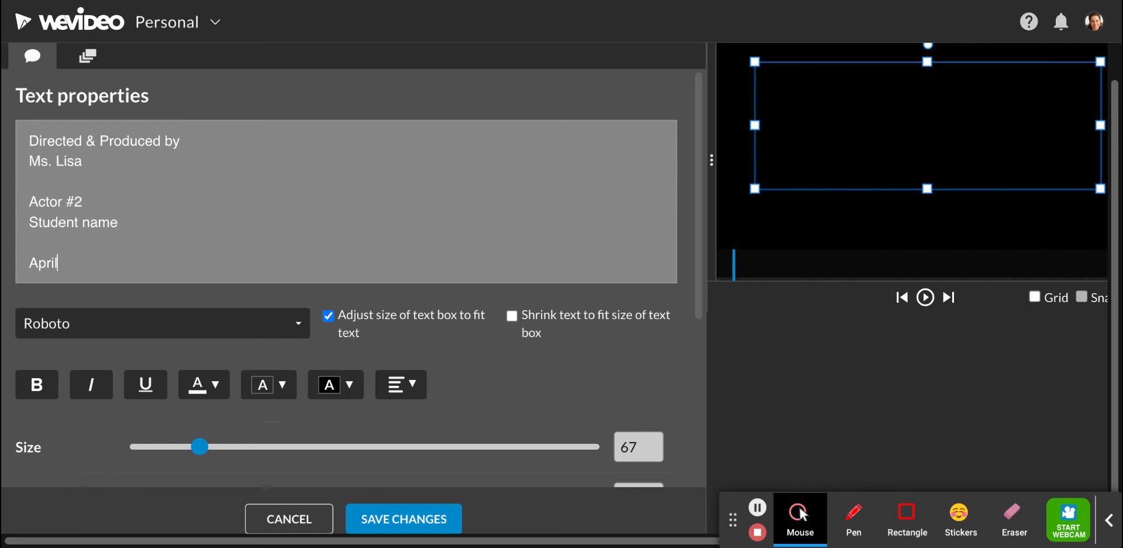
pyautogui.write(' 2022')
pyautogui.press('Return')
pyautogui.write('Multi')
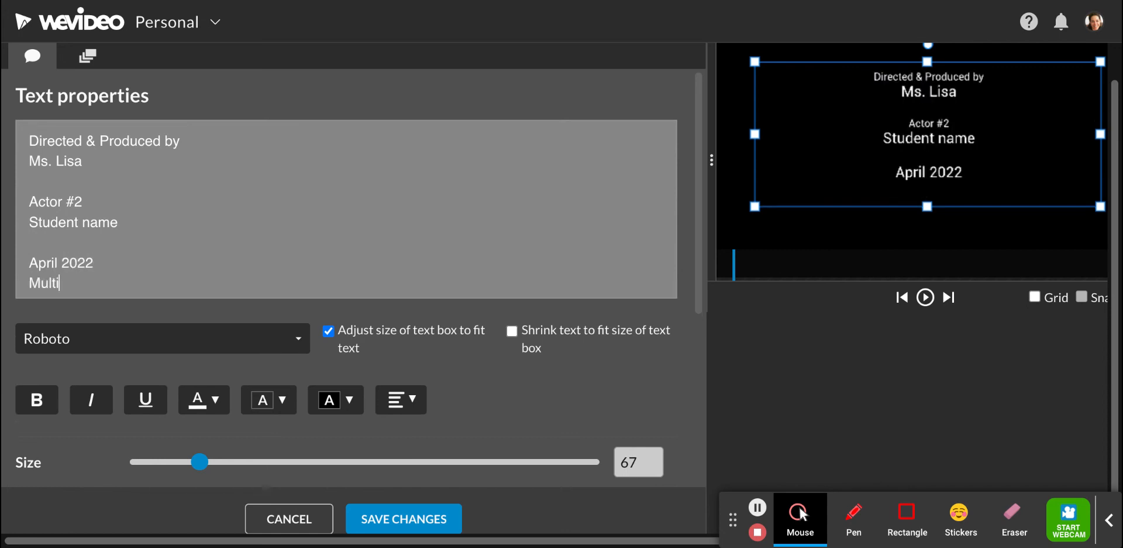
pyautogui.write('media Art')
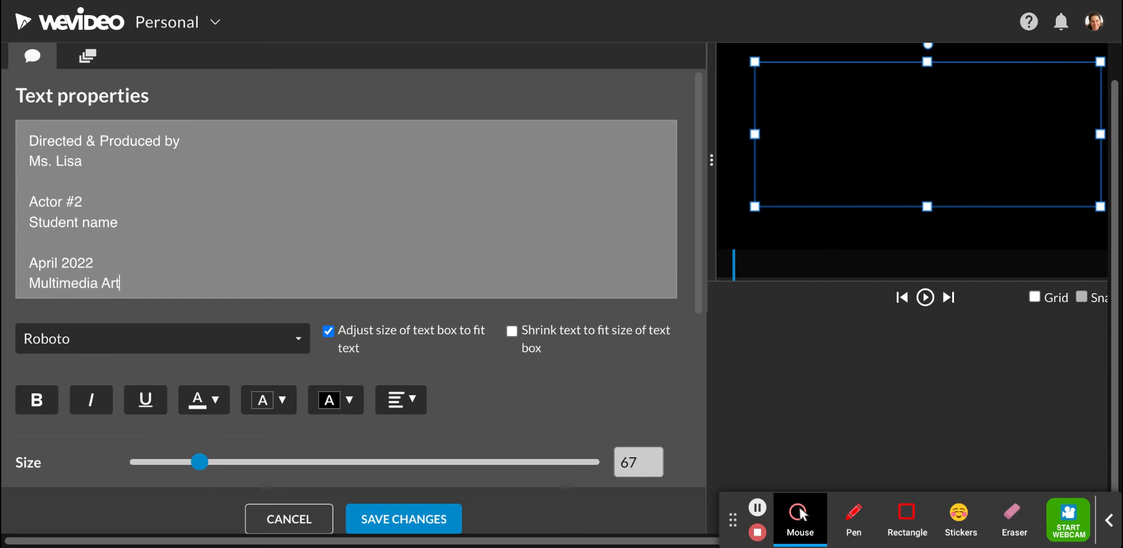
pyautogui.write('s Ca')
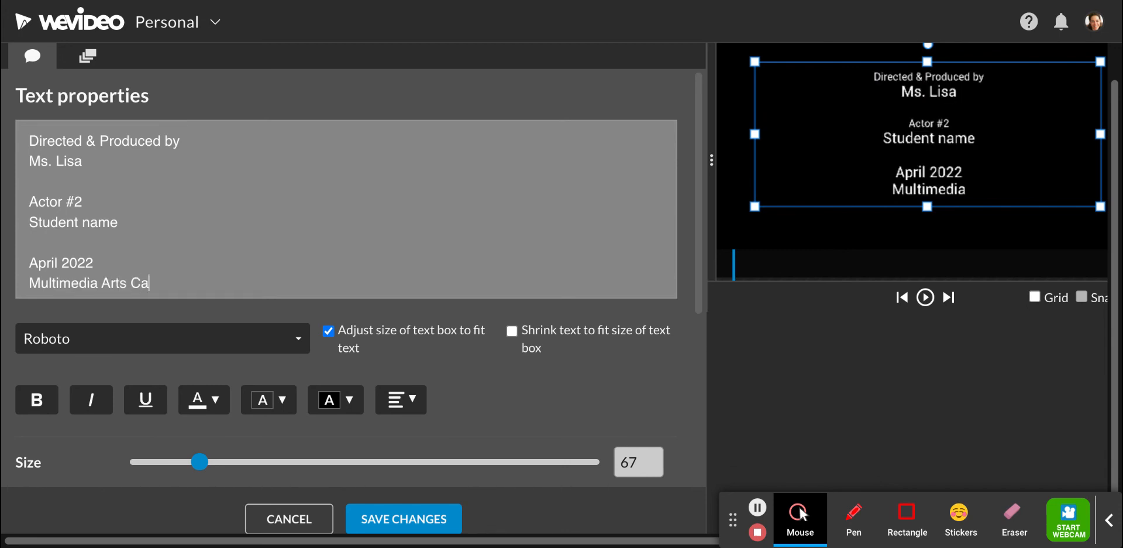
pyautogui.press('BackSpace')
pyautogui.write('la')
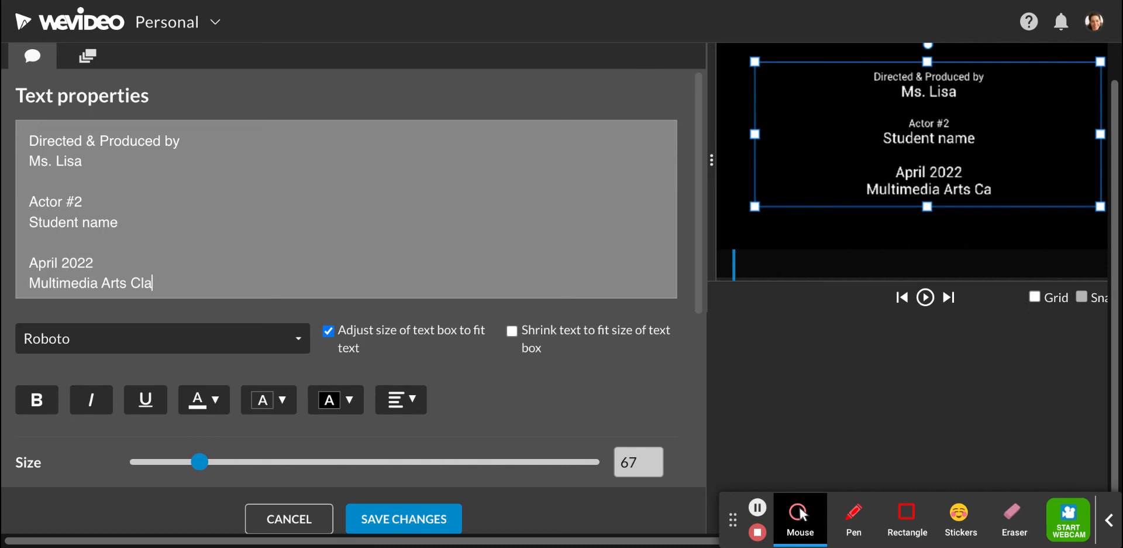
pyautogui.write('ss')
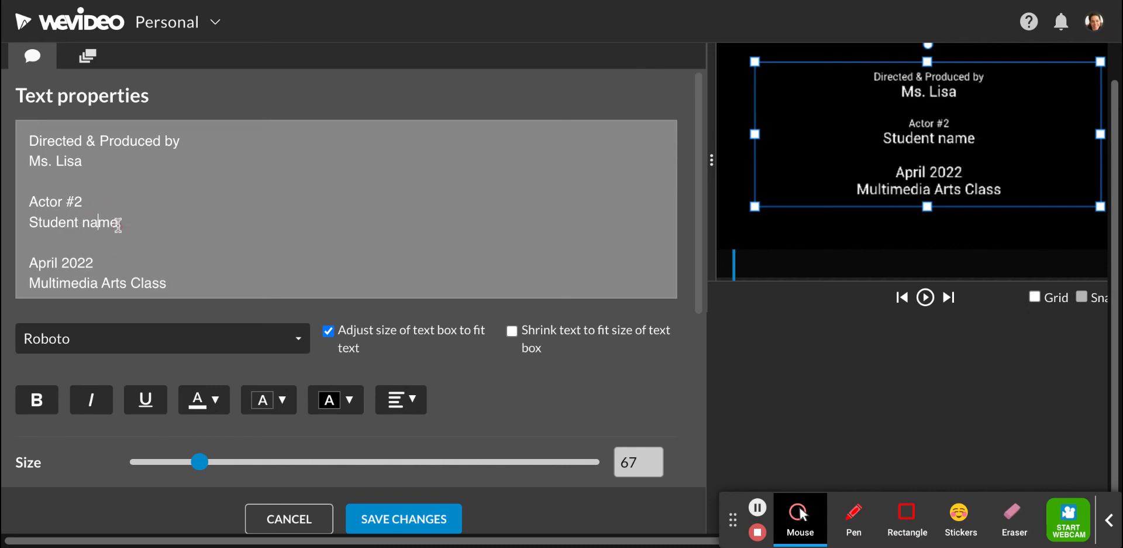
# - Insert the lines "Thank you" and "Class of 2024" between "Student name" and "April 2022" in the credits, set off by blank lines
pyautogui.click(119, 222)
pyautogui.press('Return')
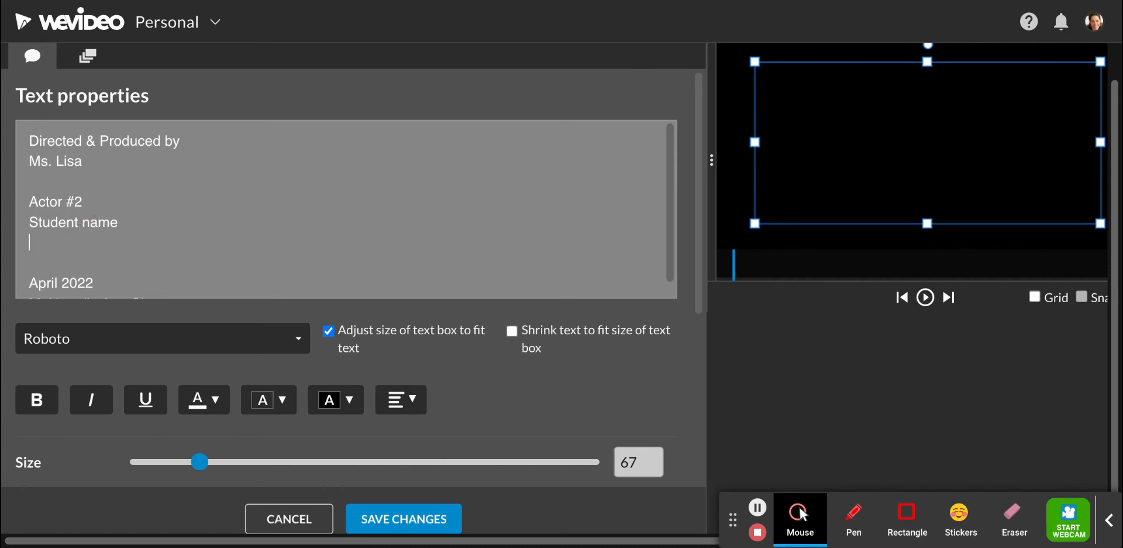
pyautogui.press('Return')
pyautogui.write('Thank')
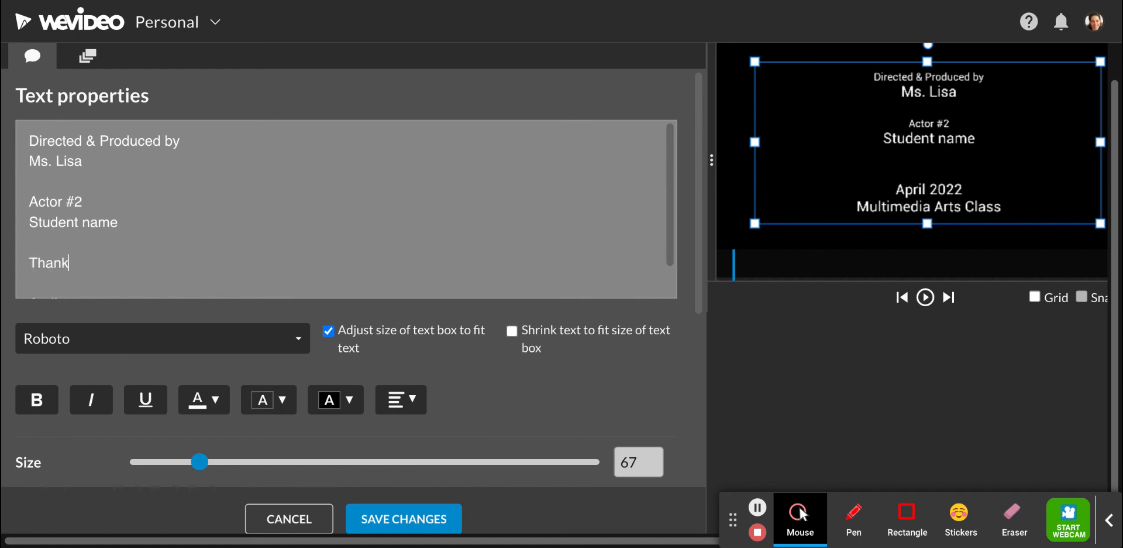
pyautogui.write(' you')
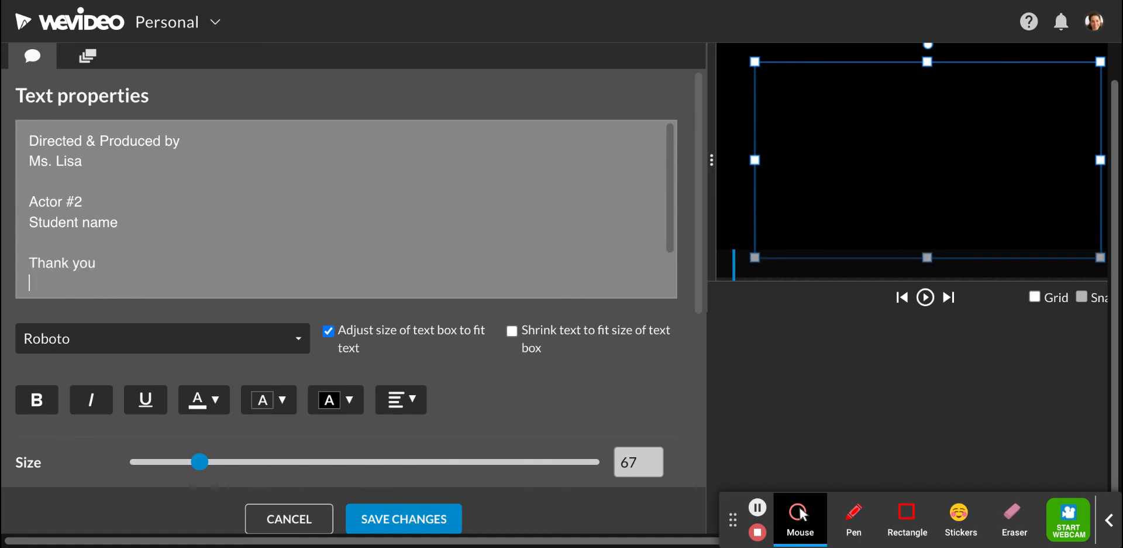
pyautogui.scroll(-1, 142, 239)
pyautogui.scroll(-2, 142, 240)
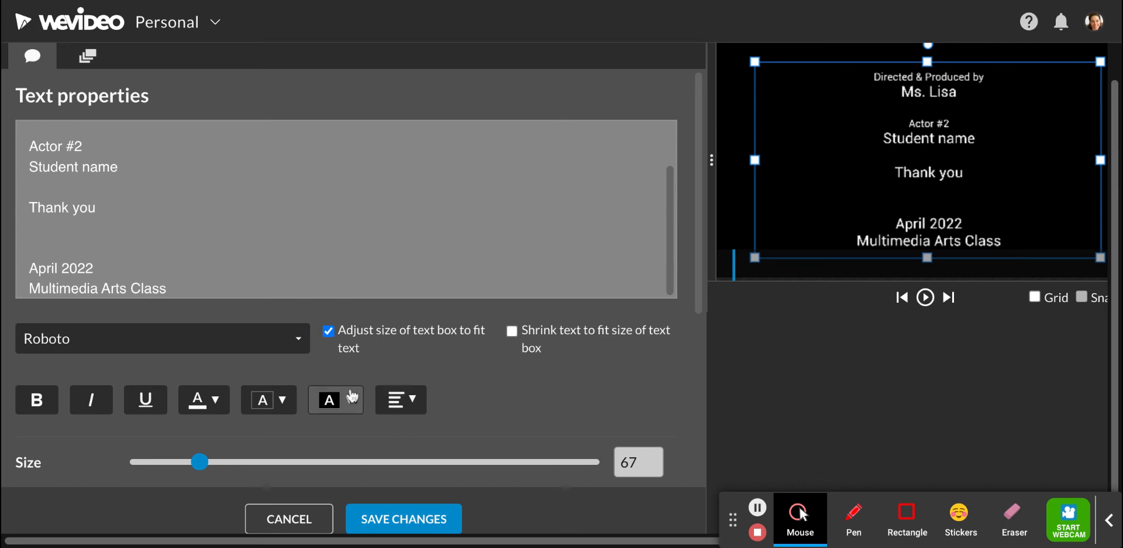
pyautogui.click(42, 227)
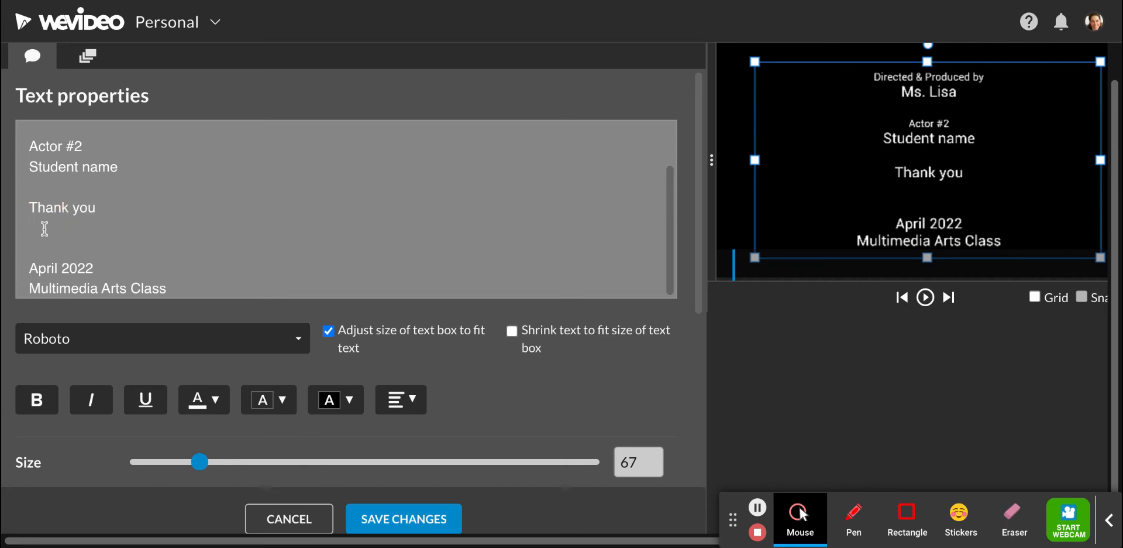
pyautogui.write('Class of 20224')
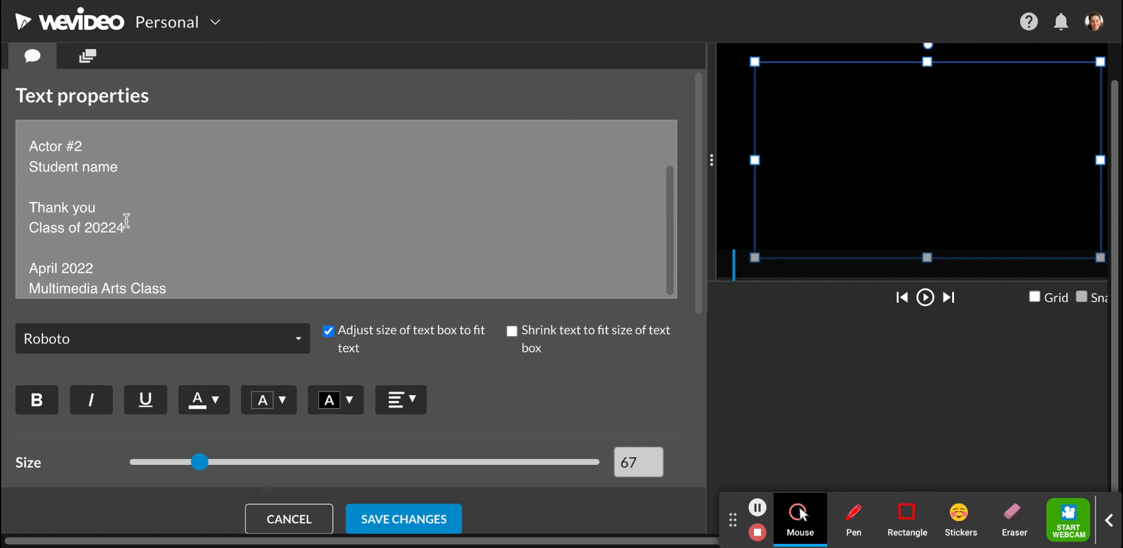
pyautogui.press('BackSpace')
pyautogui.scroll(-1, 296, 258)
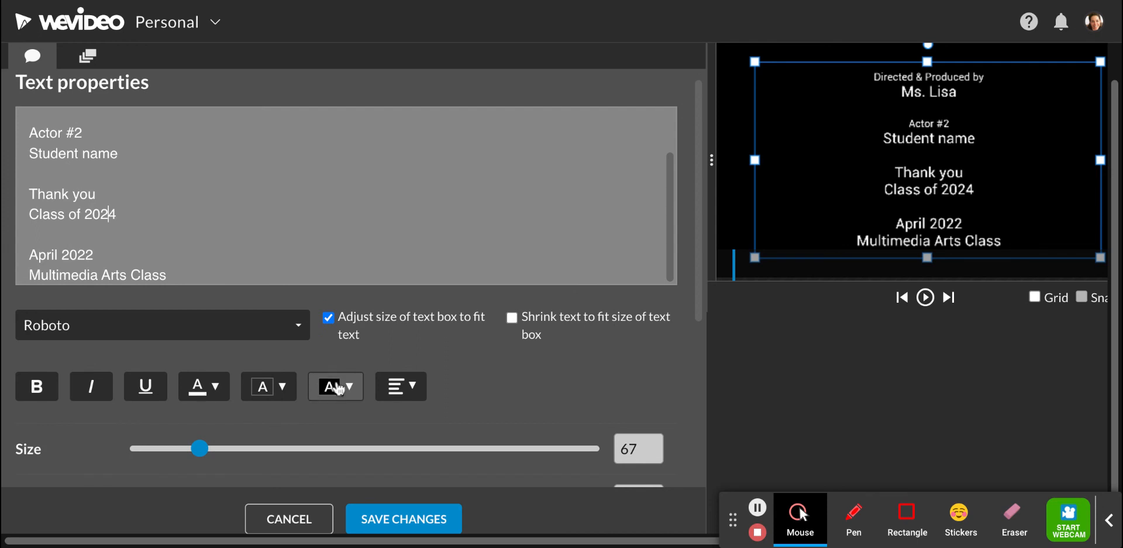
pyautogui.click(300, 325)
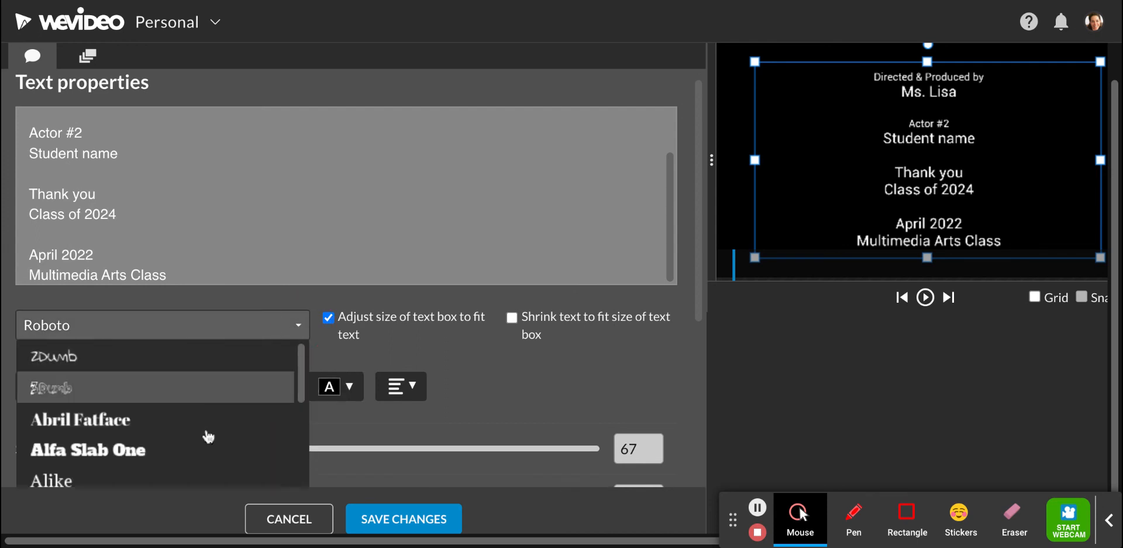
pyautogui.scroll(-1, 228, 398)
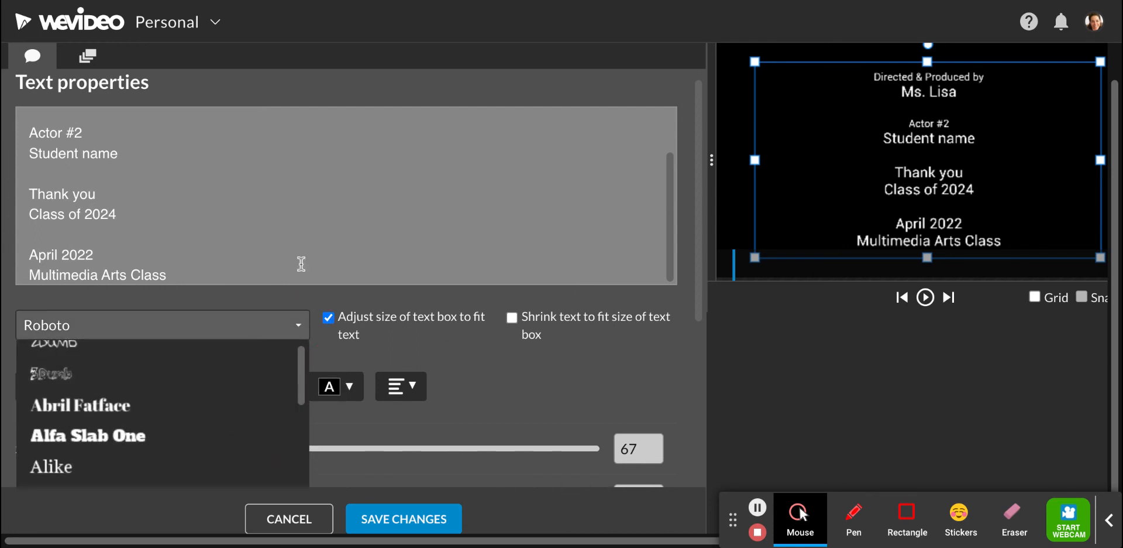
pyautogui.click(318, 232)
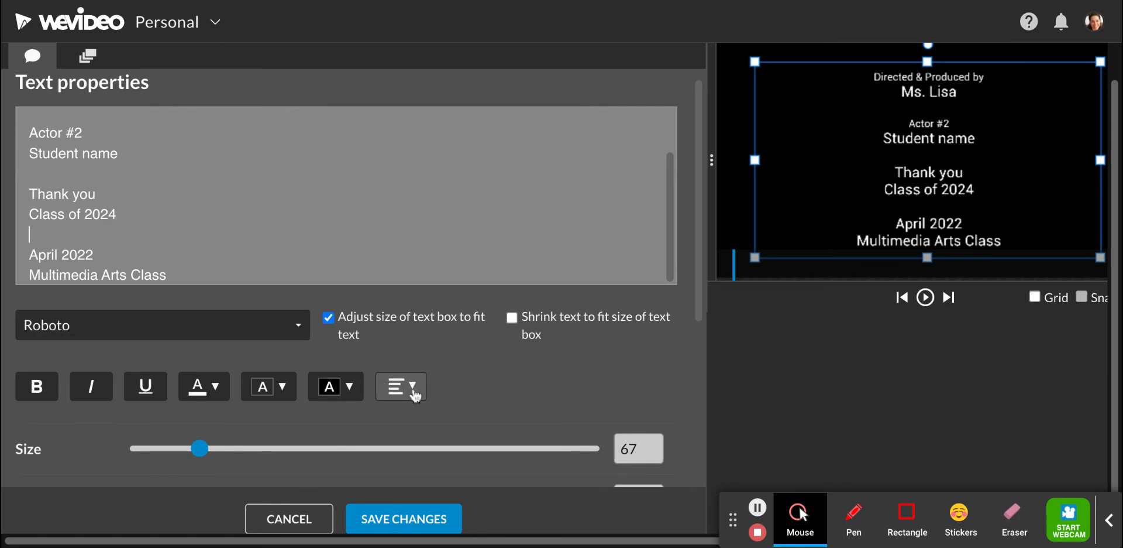
# - Try left alignment on the credits text, return it to centre alignment, and save the title changes
pyautogui.click(411, 391)
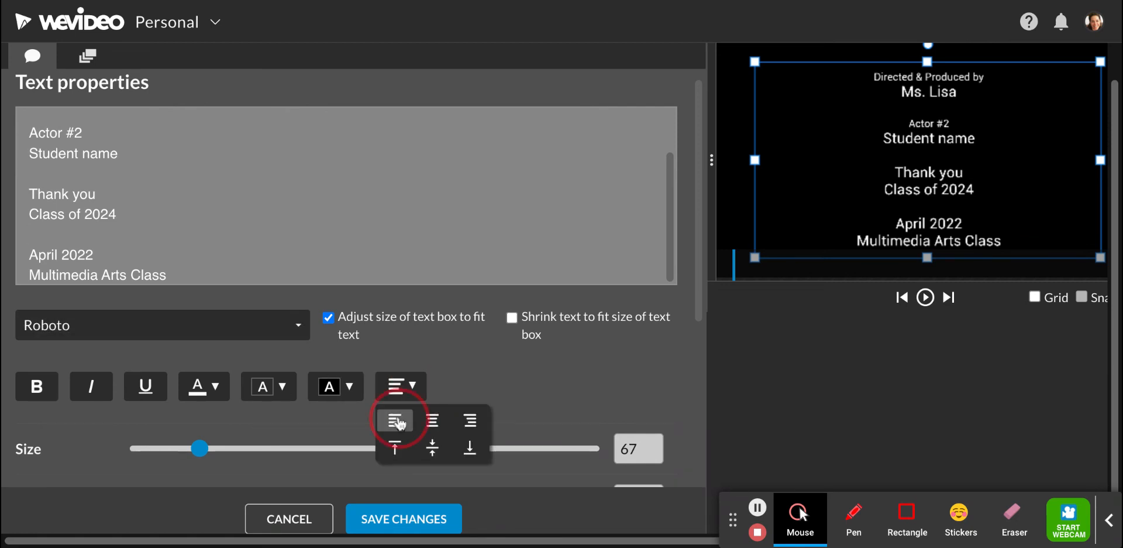
pyautogui.click(400, 420)
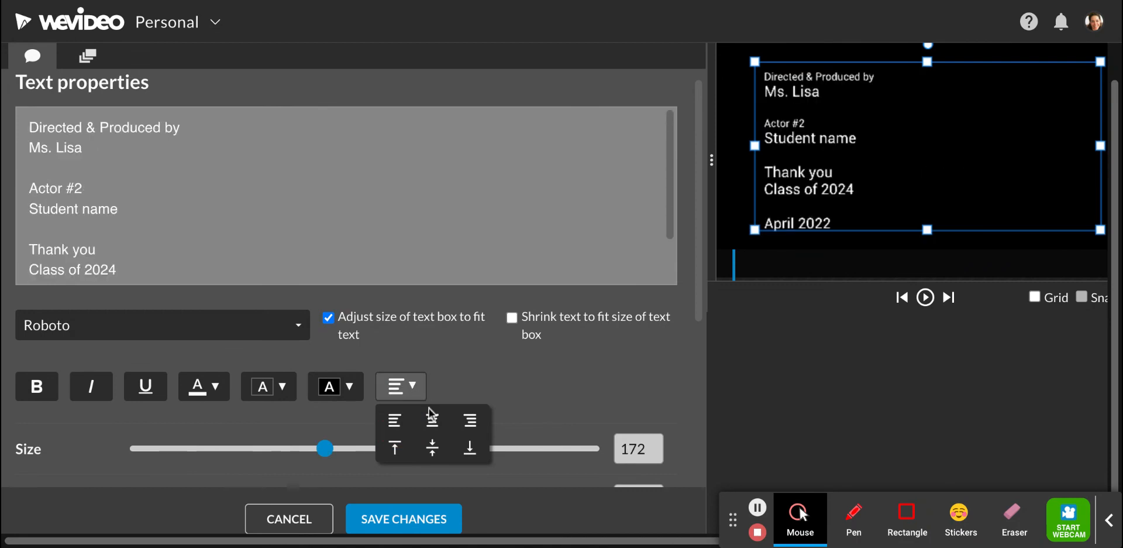
pyautogui.click(438, 421)
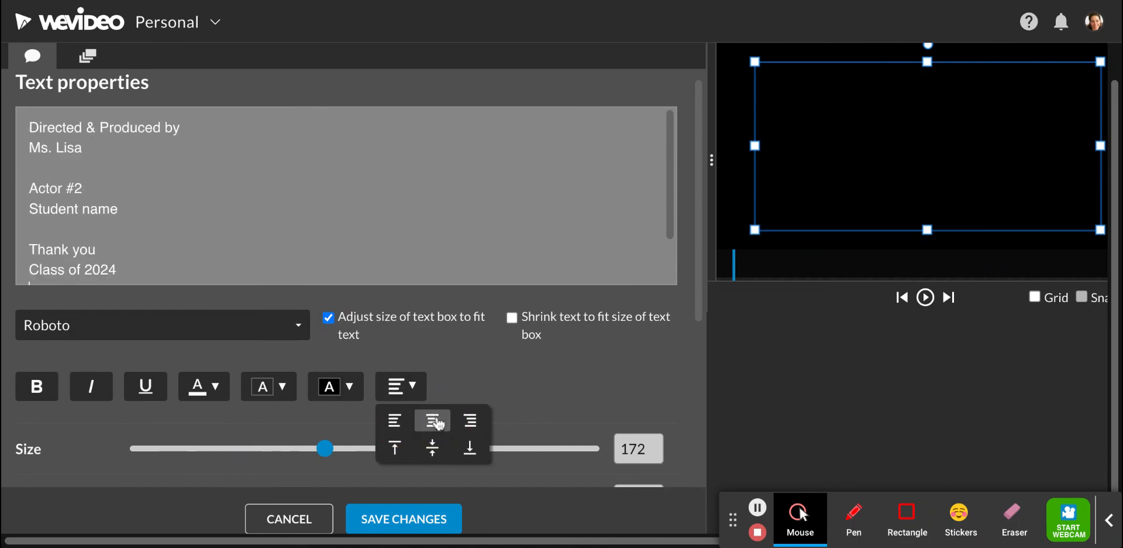
pyautogui.click(349, 388)
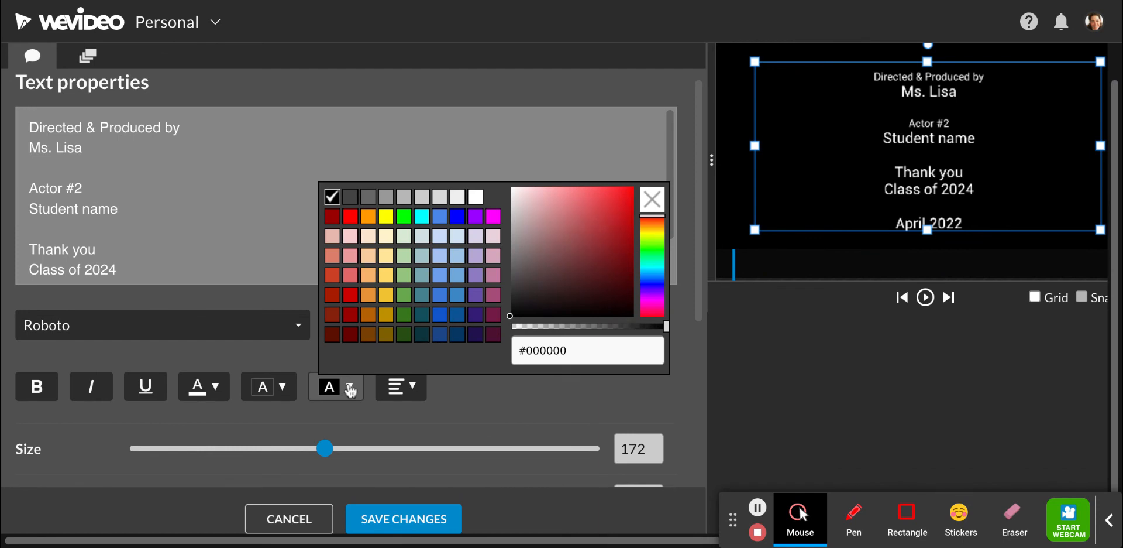
pyautogui.click(505, 420)
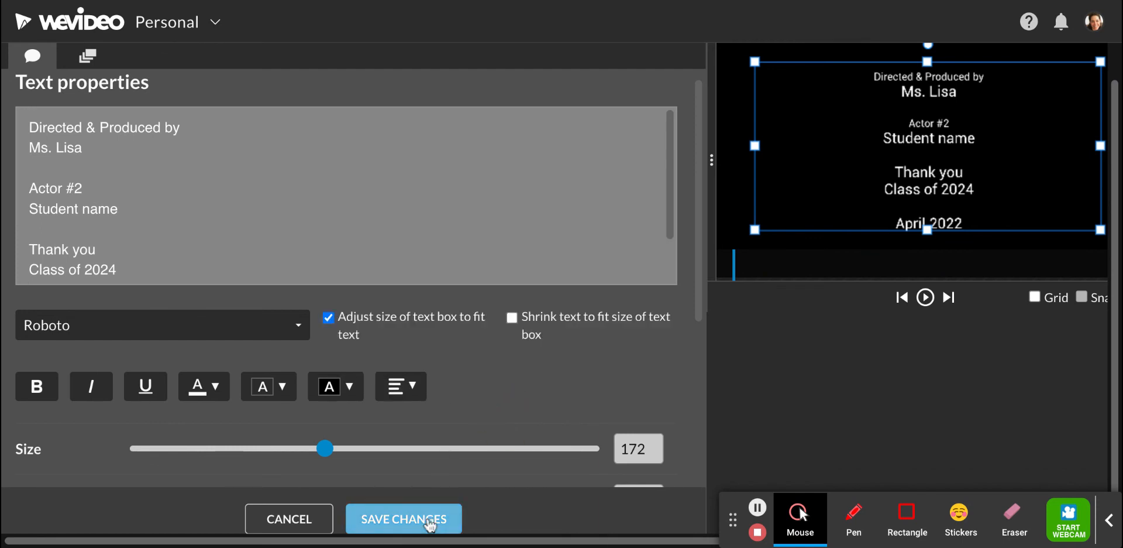
pyautogui.click(432, 507)
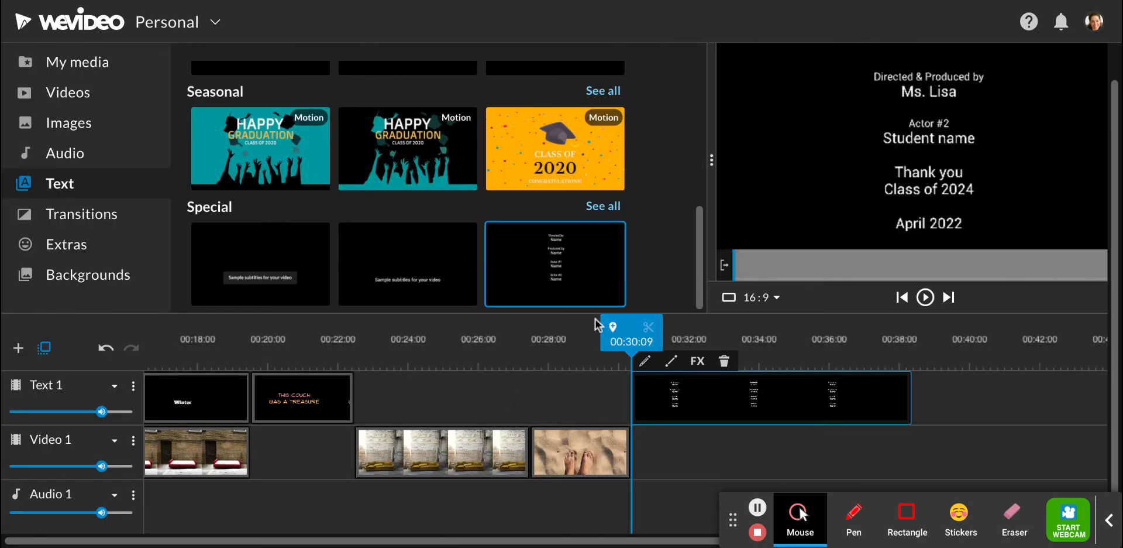
# - Play back the timeline from just before the closing credits to preview them
pyautogui.moveTo(633, 329); pyautogui.dragTo(618, 330)
pyautogui.press('space')
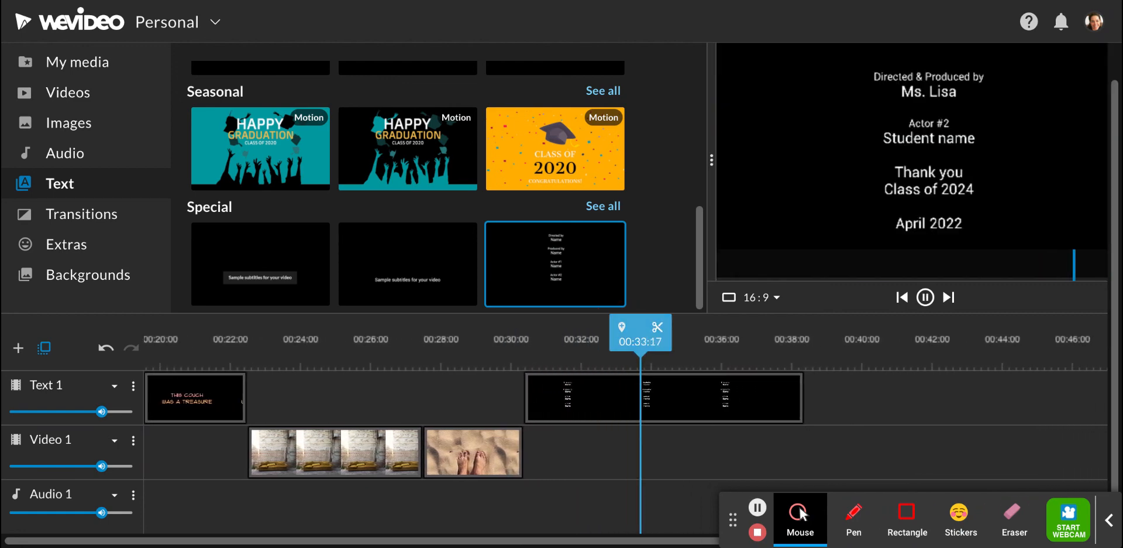
# - Shorten the closing credits clip on the Text 1 track so that it ends at about 00:33:11
pyautogui.click(776, 398)
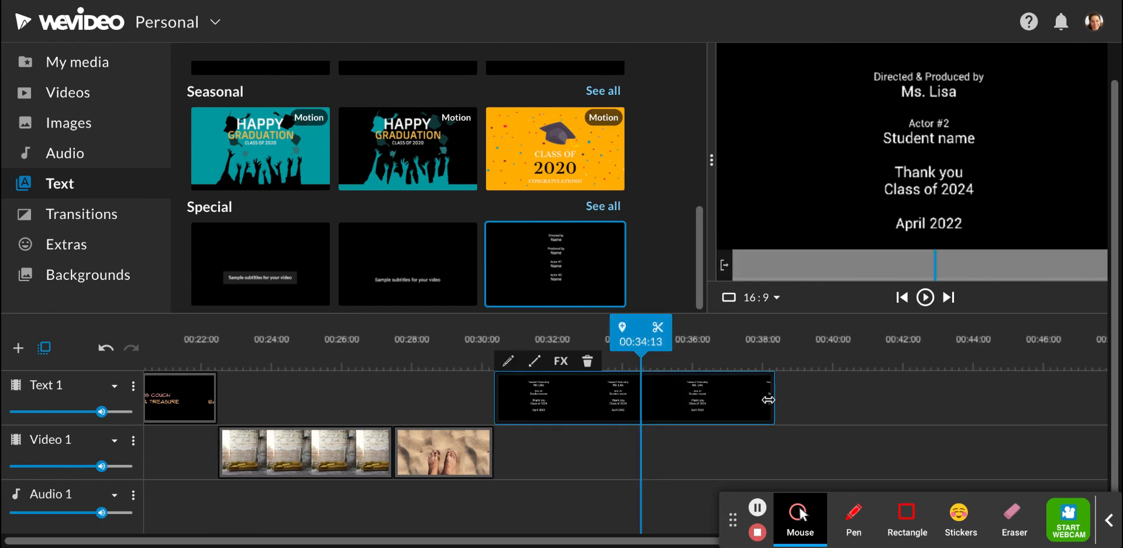
pyautogui.click(774, 400)
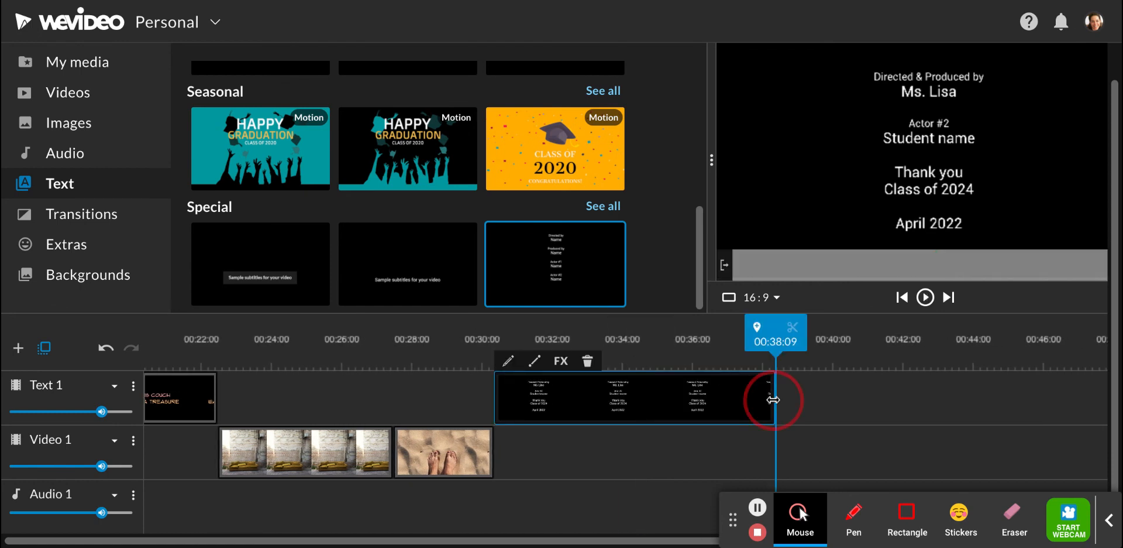
pyautogui.moveTo(773, 400); pyautogui.dragTo(604, 399)
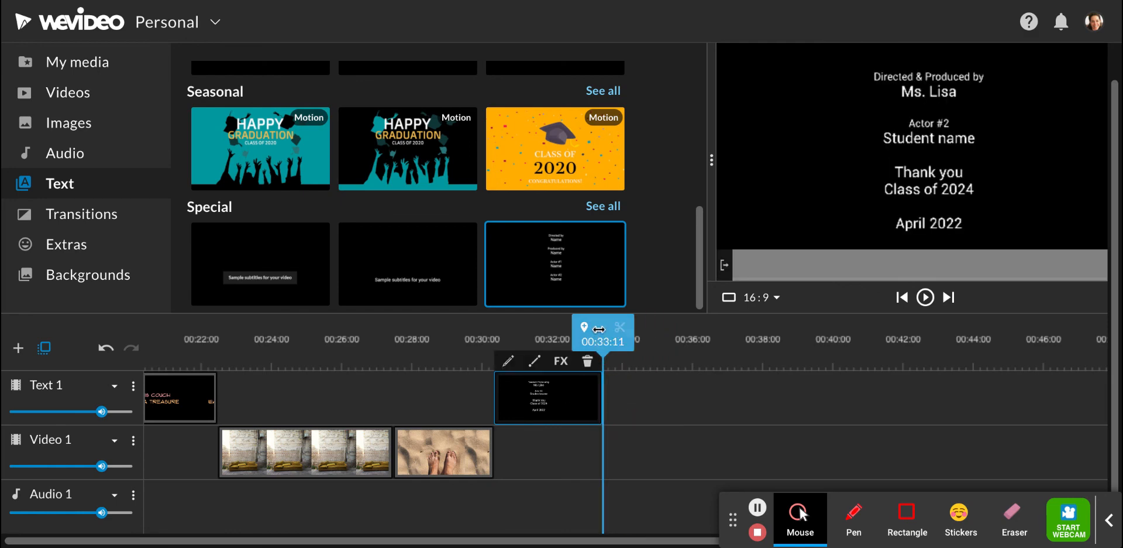
# - Preview the shortened credits by playing the timeline from about 00:29:20, near the end of the last video clip
pyautogui.moveTo(599, 328); pyautogui.dragTo(475, 333)
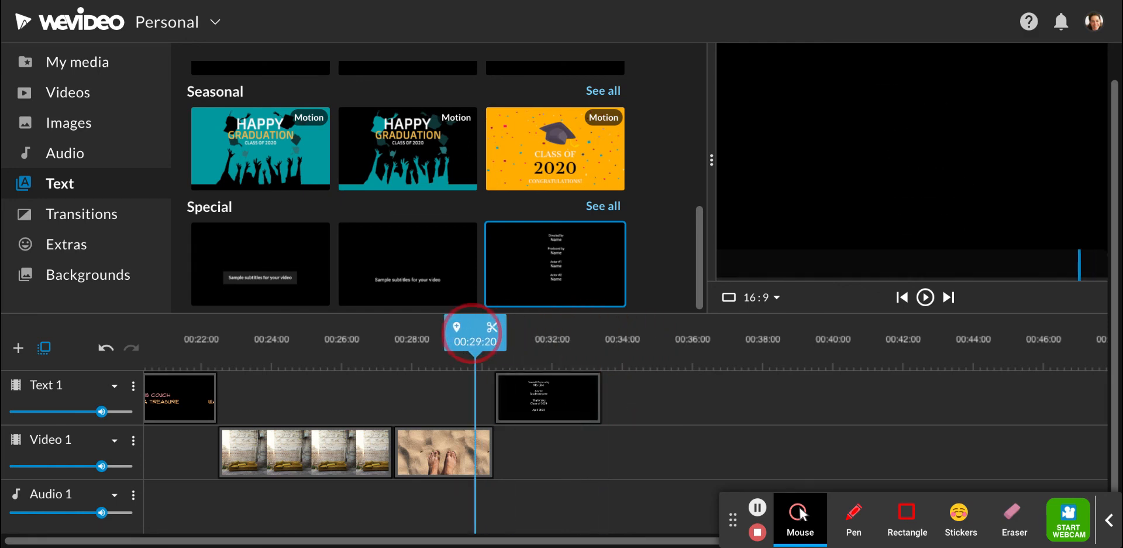
pyautogui.press('space')
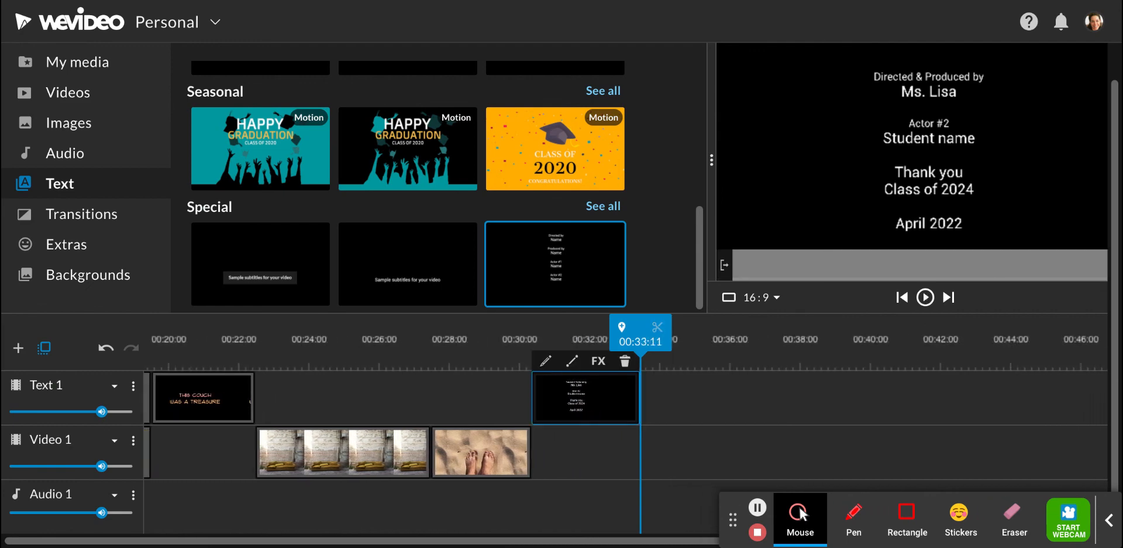
# - Examine the credits title's size, line height, spacing and position settings, and close the editor without saving
pyautogui.doubleClick(617, 403)
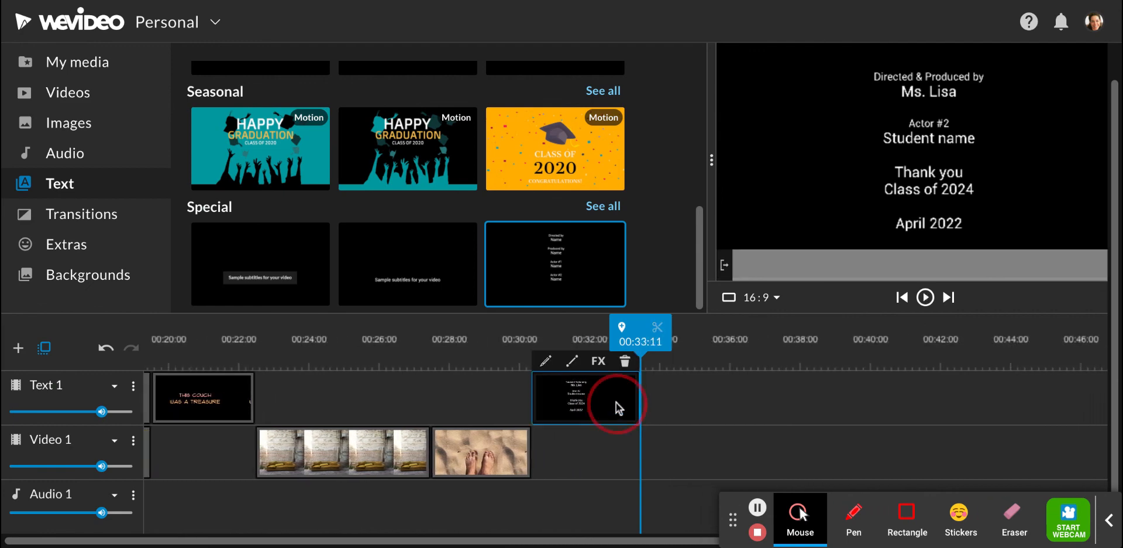
pyautogui.scroll(-4, 612, 406)
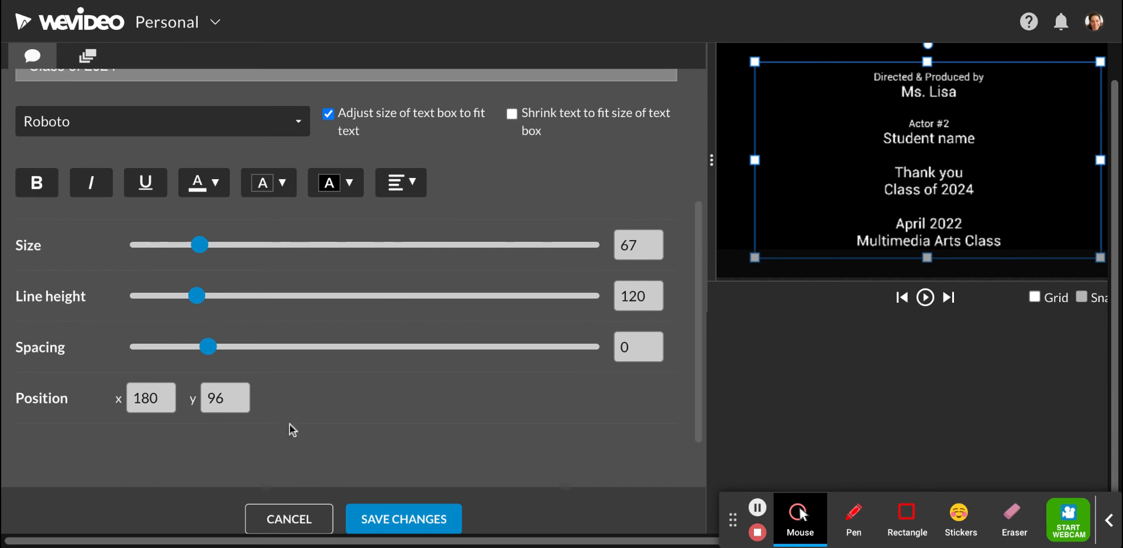
pyautogui.click(308, 521)
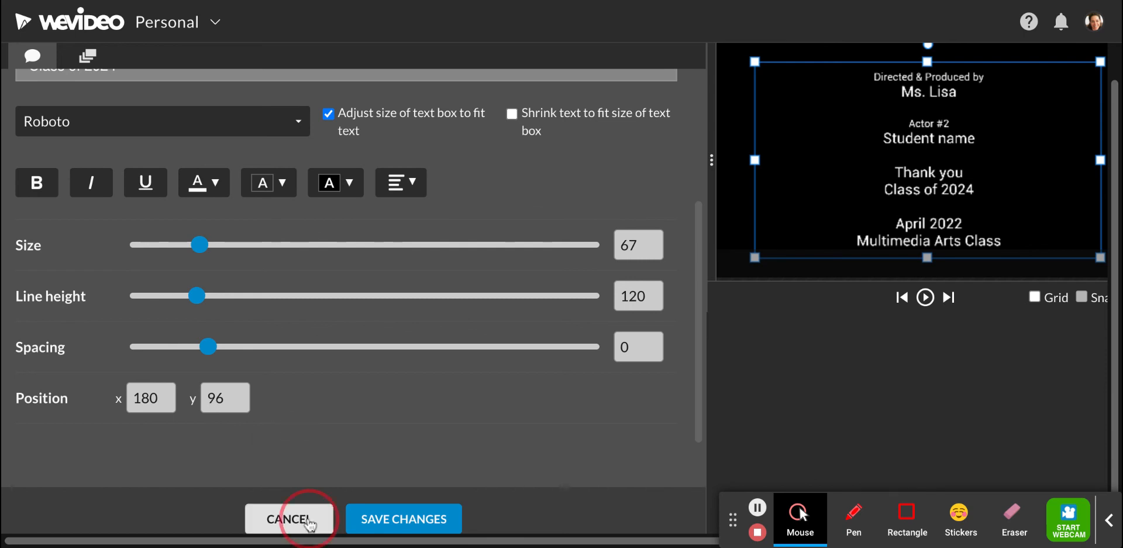
pyautogui.scroll(-1, 871, 421)
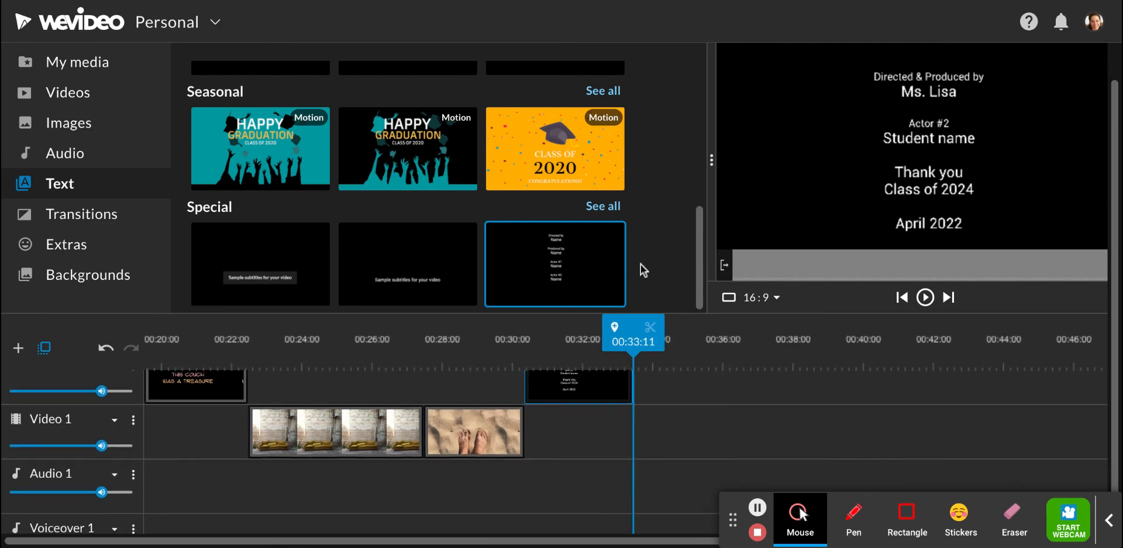